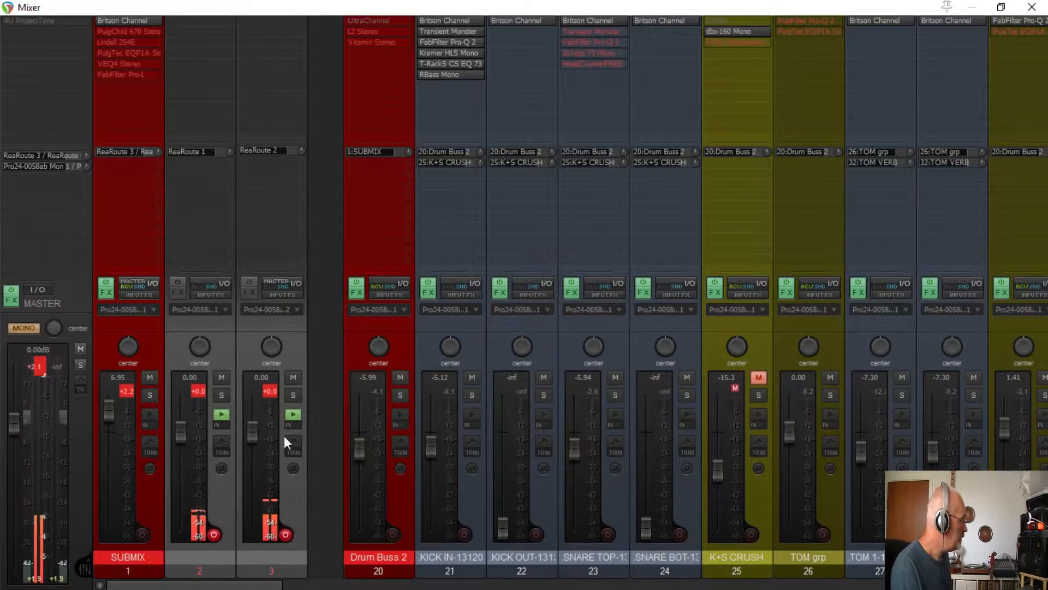
# Solo the unnamed tracks 2 and 3 along with Drum Buss 2, and listen to the drum mix.
pyautogui.click(293, 395)
pyautogui.click(398, 403)
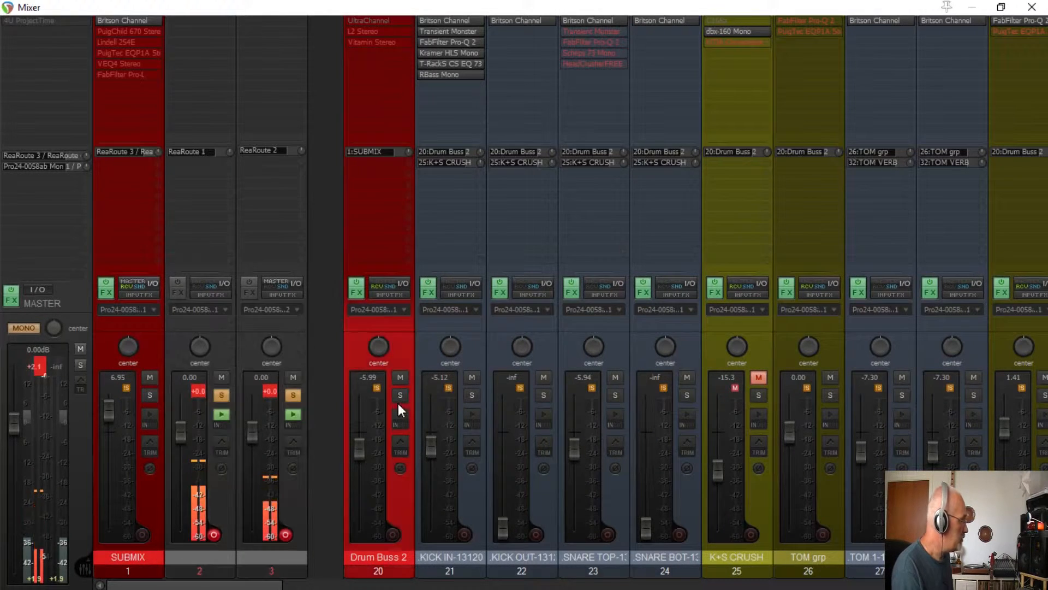
pyautogui.click(396, 394)
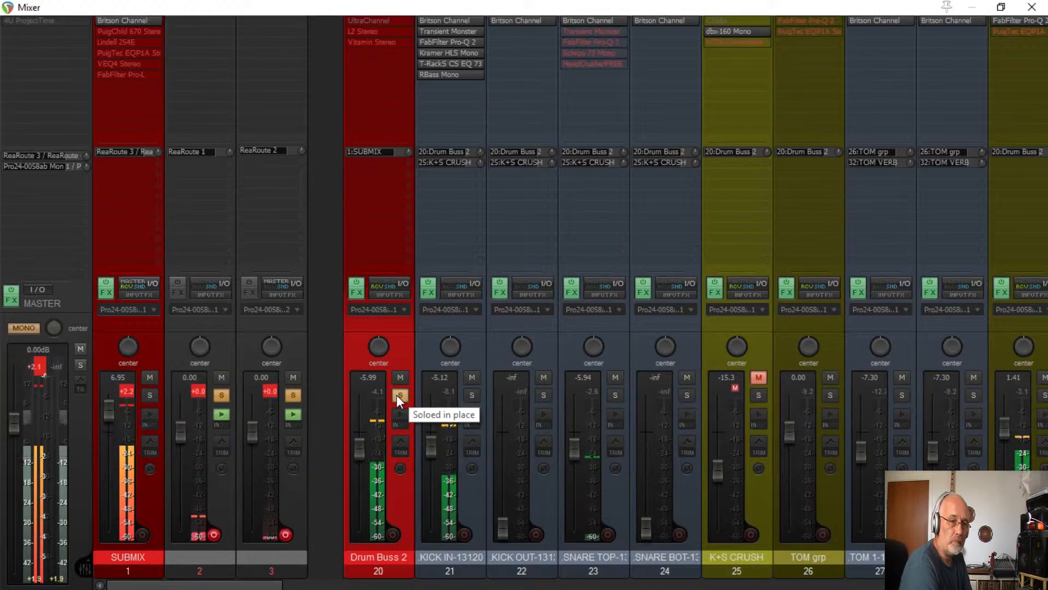
pyautogui.press('space')
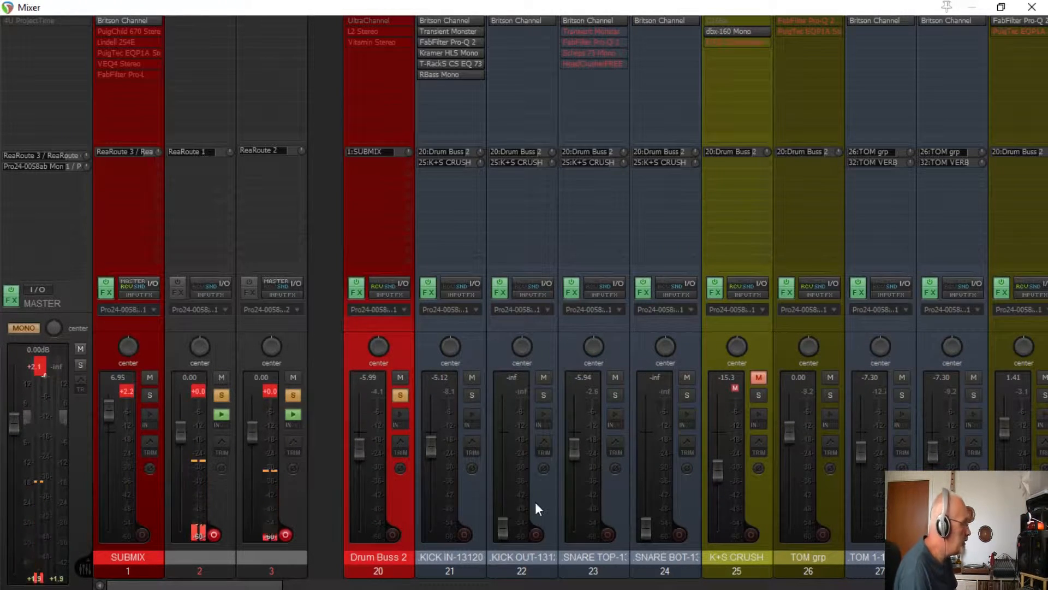
# Select the SNARE TOP track and solo it in place of Drum Buss 2.
pyautogui.click(542, 514)
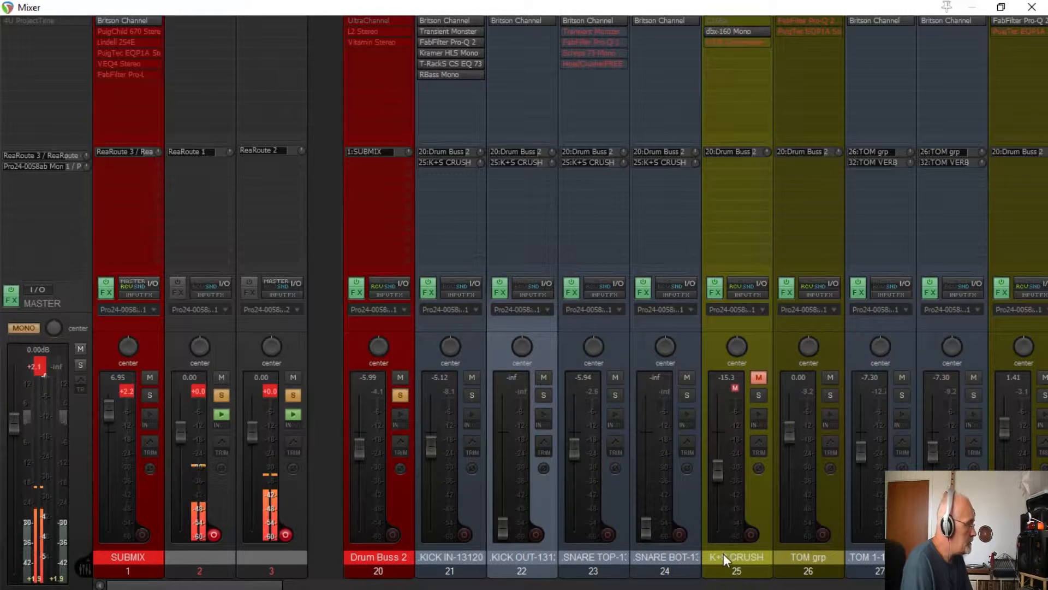
pyautogui.click(622, 509)
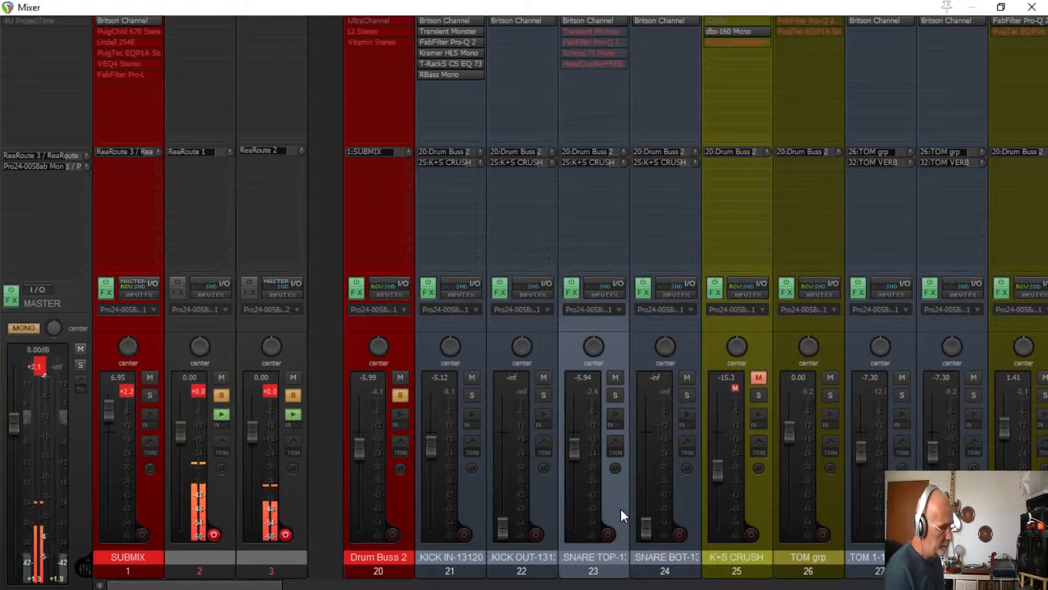
pyautogui.click(399, 396)
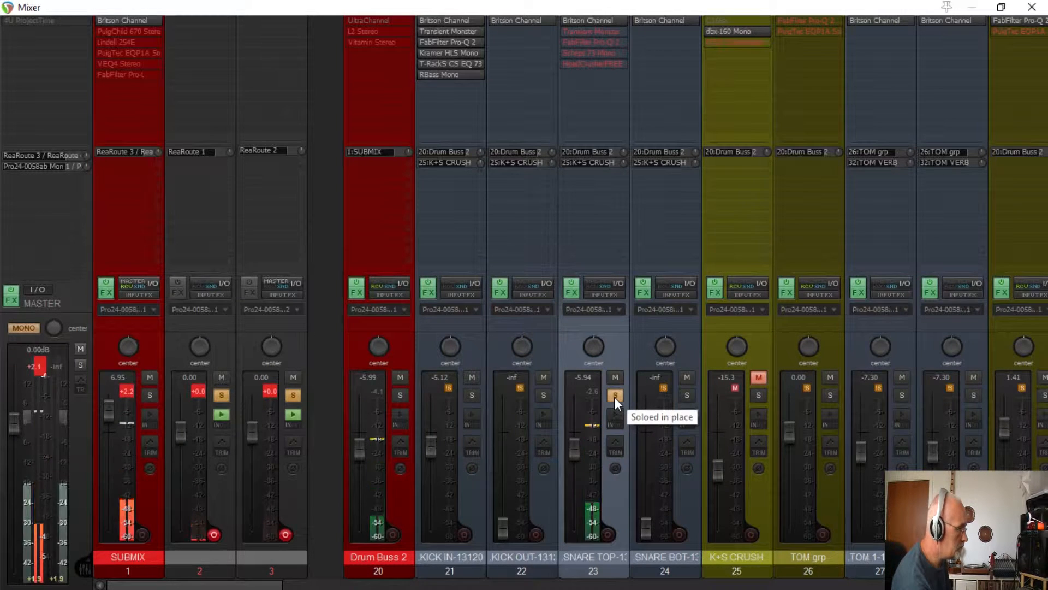
# Enable Transient Monster on the SNARE TOP track and compare the snare with the plugin on and off.
pyautogui.keyDown('shift'); pyautogui.click(611, 32); pyautogui.keyUp('shift')
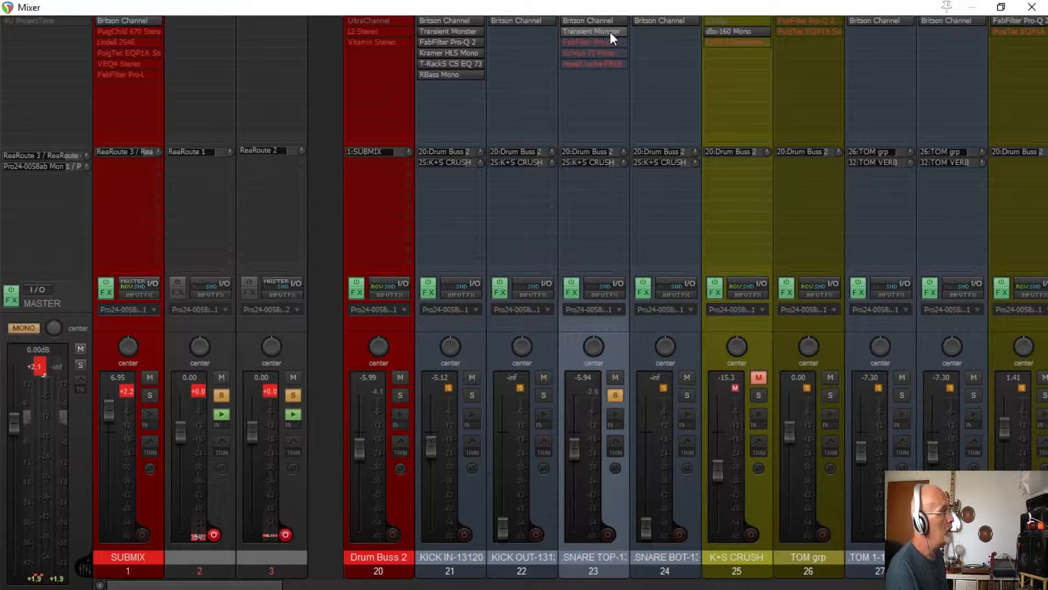
pyautogui.keyDown('shift'); pyautogui.click(610, 32); pyautogui.keyUp('shift')
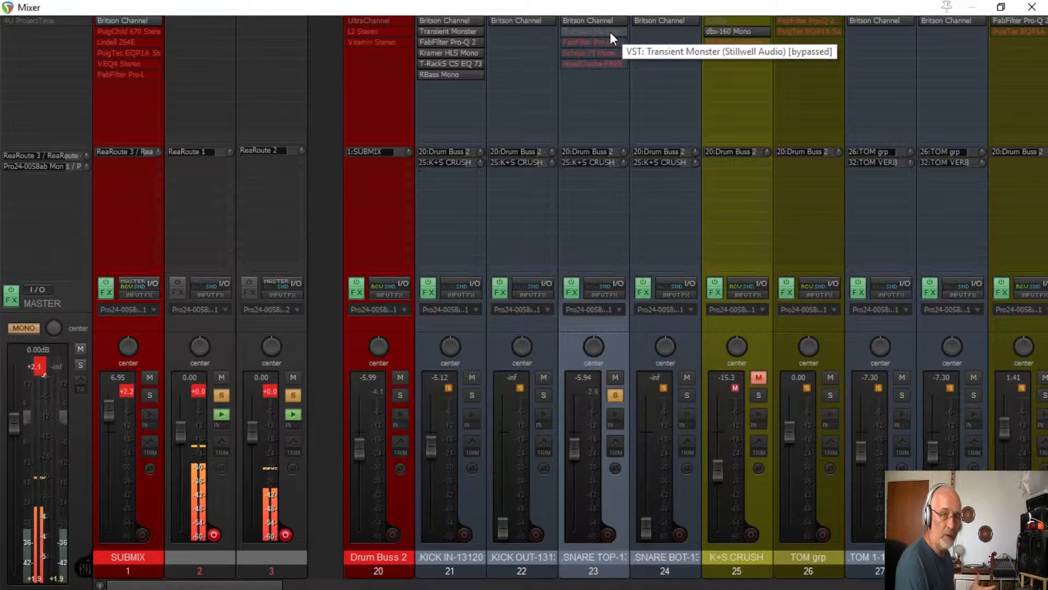
pyautogui.keyDown('shift'); pyautogui.click(610, 31); pyautogui.keyUp('shift')
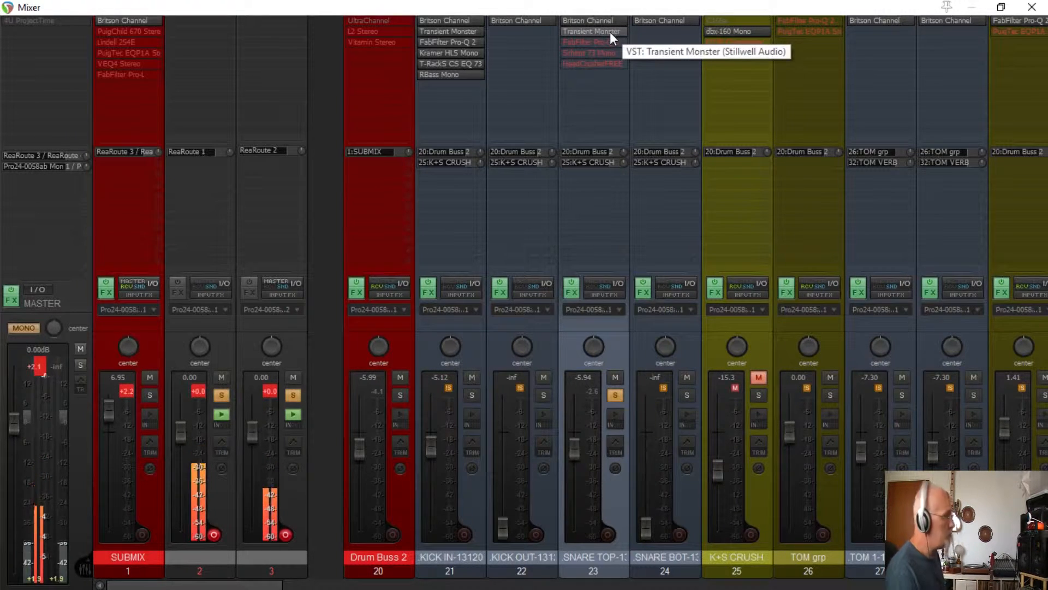
pyautogui.keyDown('shift'); pyautogui.click(611, 31); pyautogui.keyUp('shift')
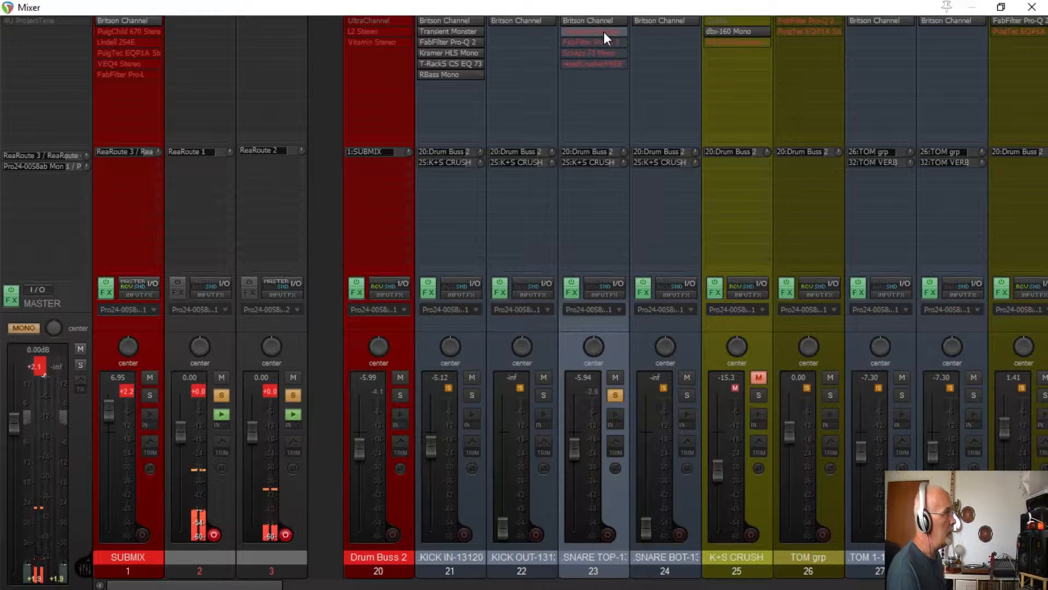
pyautogui.keyDown('shift'); pyautogui.click(604, 32); pyautogui.keyUp('shift')
# Open Transient Monster on the SNARE TOP track, make a slight adjustment to its Attack, and close the plugin.
pyautogui.click(604, 32)
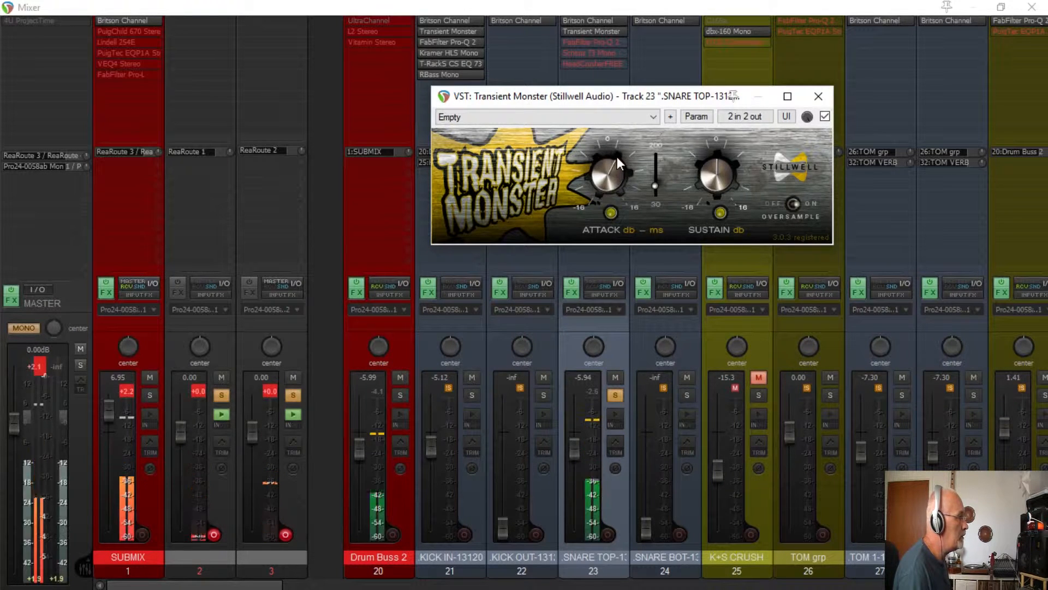
pyautogui.moveTo(609, 175); pyautogui.dragTo(608, 179)
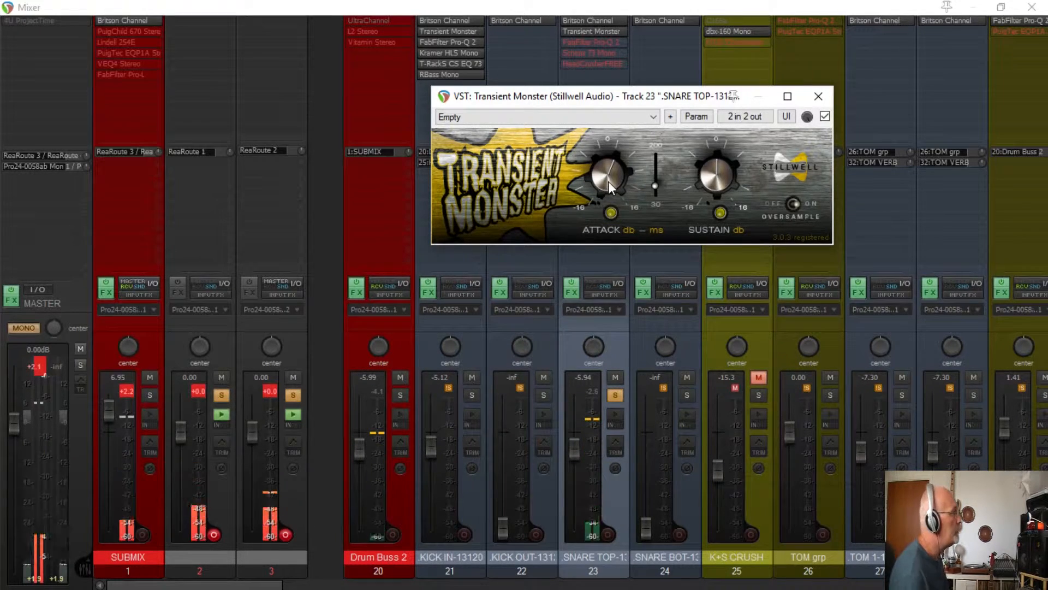
pyautogui.click(819, 96)
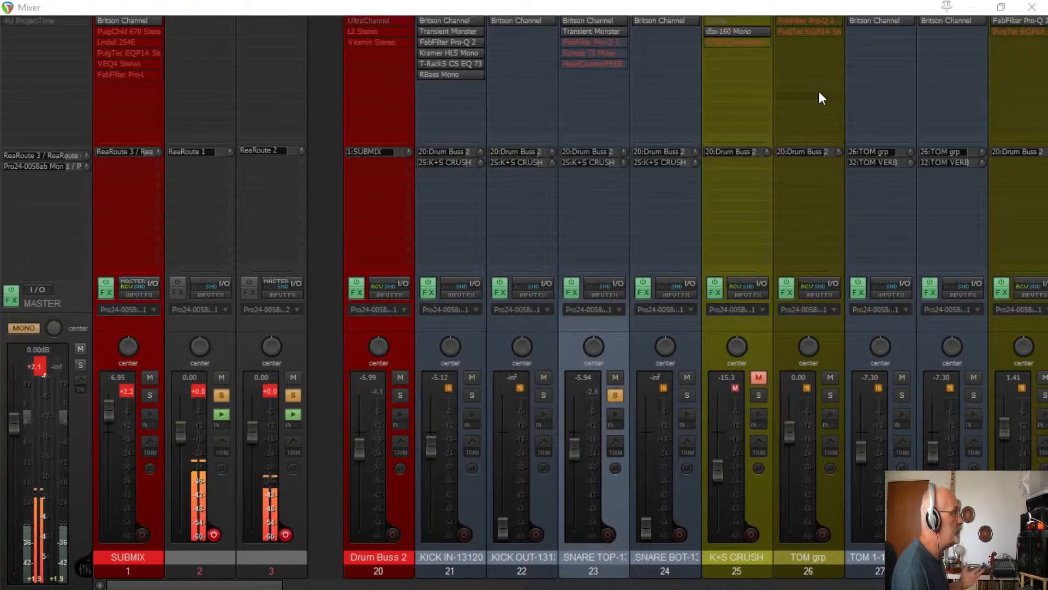
# In FabFilter Pro-Q 2 on SNARE TOP, add a bell band at 609.30 Hz with Q 4.643 and gain -1.76 dB.
pyautogui.click(611, 40)
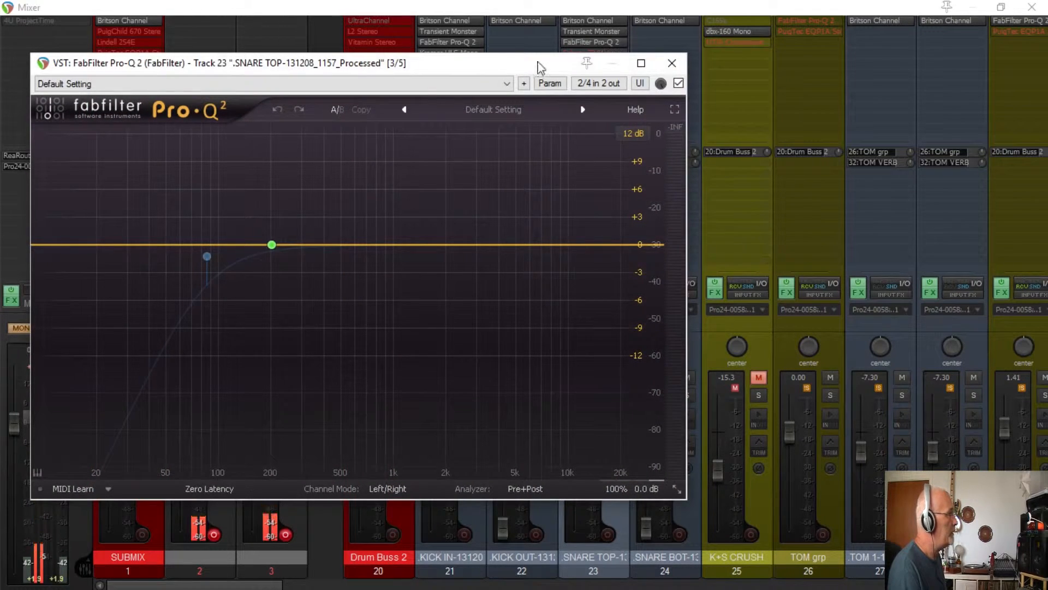
pyautogui.moveTo(483, 67); pyautogui.dragTo(551, 58)
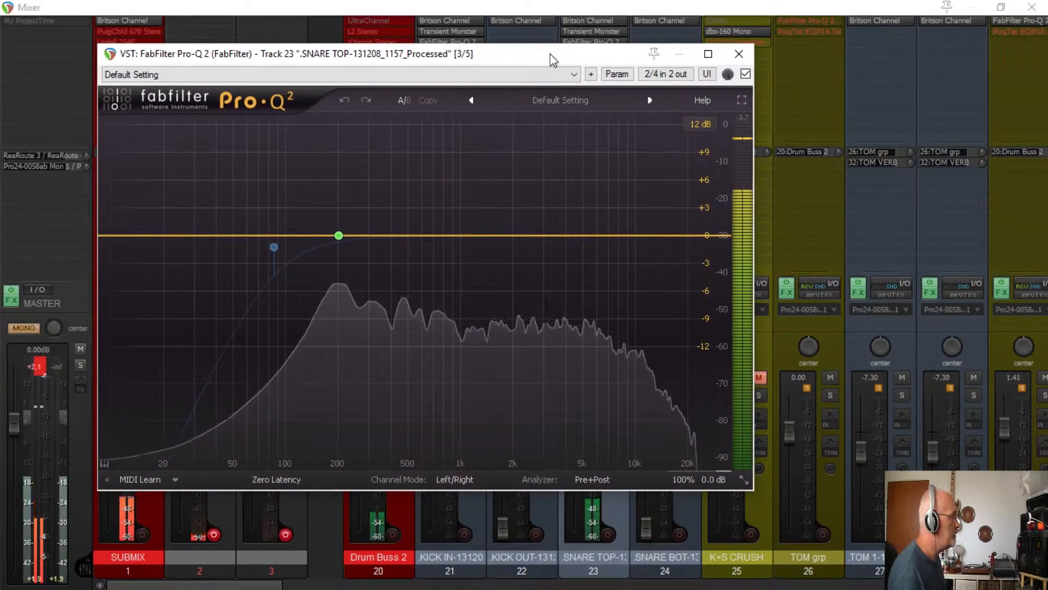
pyautogui.moveTo(266, 291)
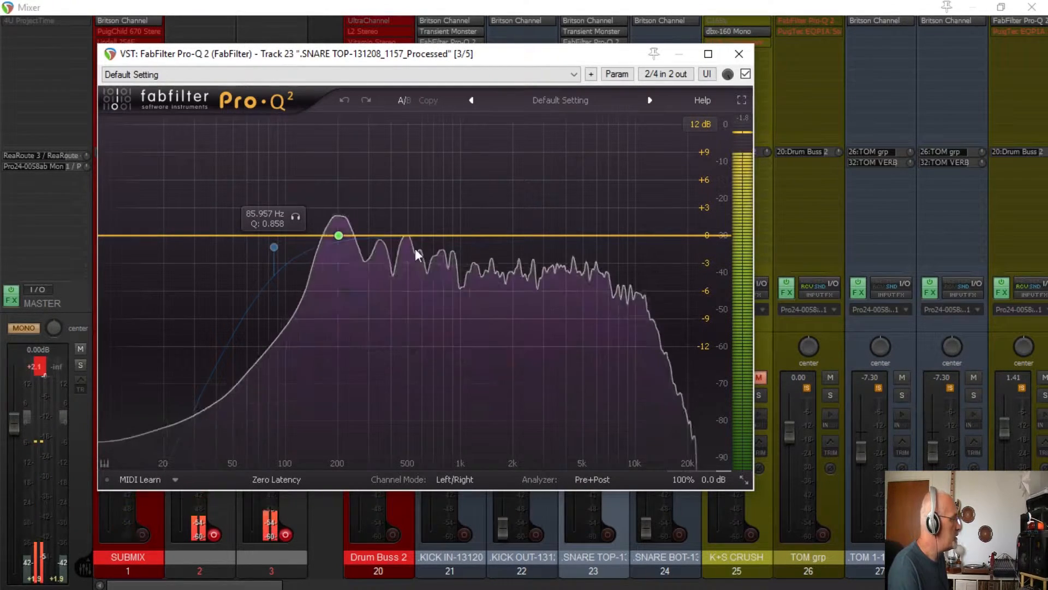
pyautogui.moveTo(408, 235); pyautogui.dragTo(426, 136)
pyautogui.scroll(-8, 473, 141)
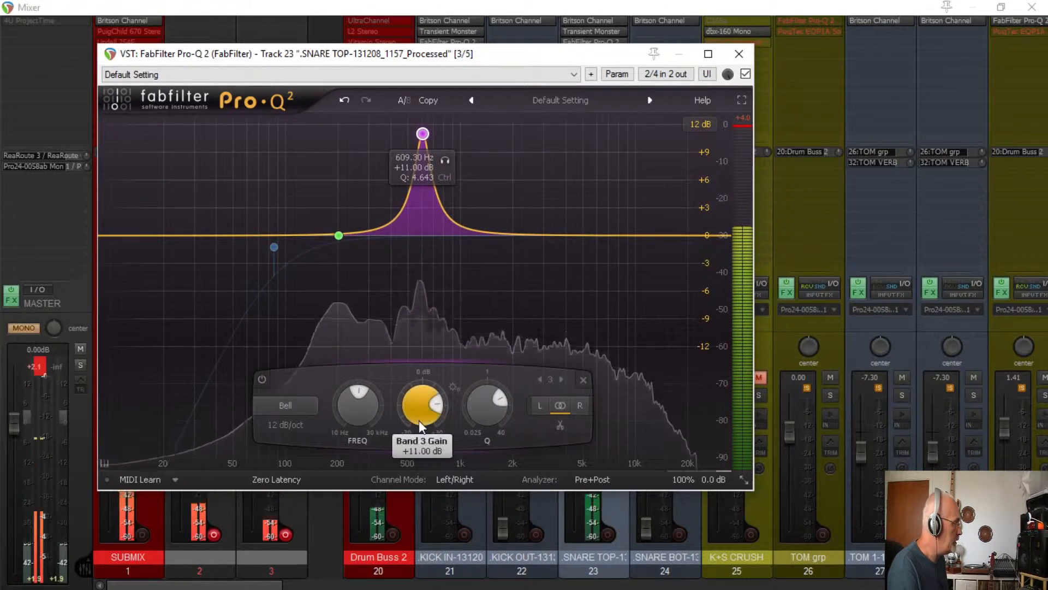
pyautogui.moveTo(418, 421); pyautogui.dragTo(423, 507)
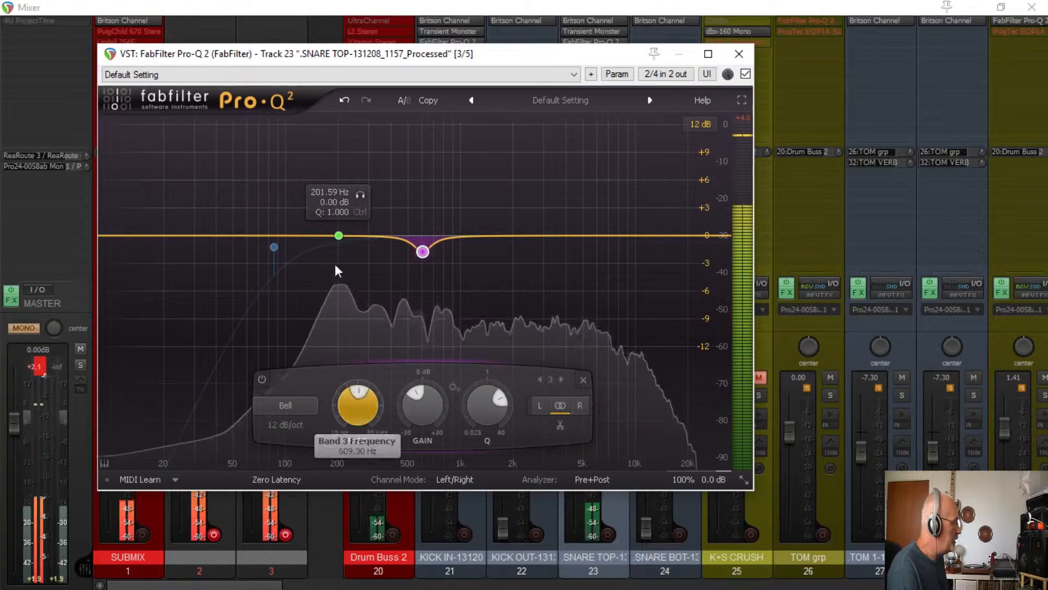
# Narrow the 201.59 Hz bell band to Q 2.879 and boost it by about 2.5 dB.
pyautogui.click(338, 235)
pyautogui.moveTo(343, 406); pyautogui.dragTo(345, 348)
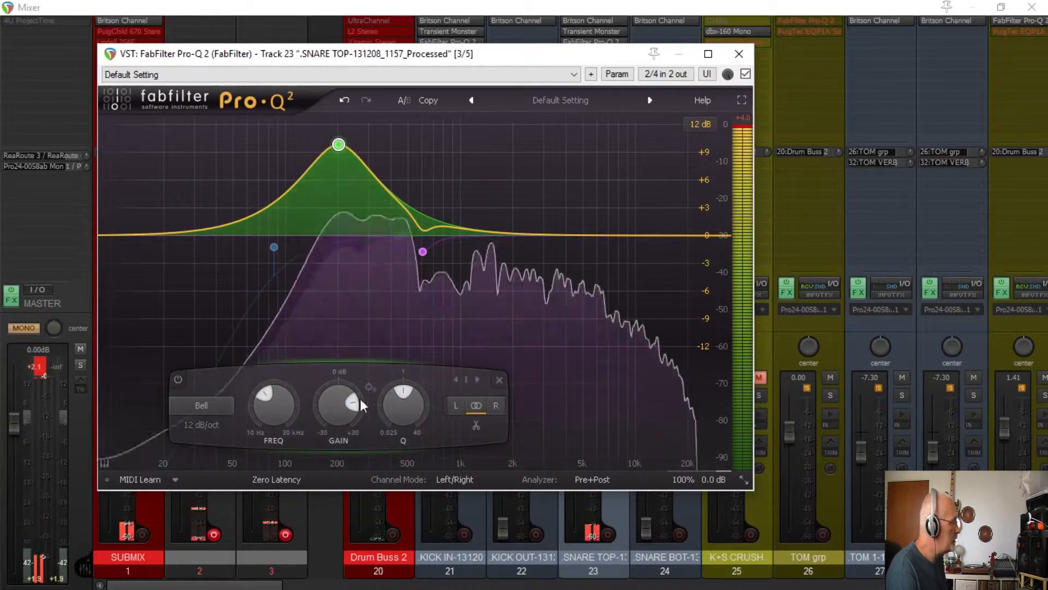
pyautogui.moveTo(391, 406); pyautogui.dragTo(383, 362)
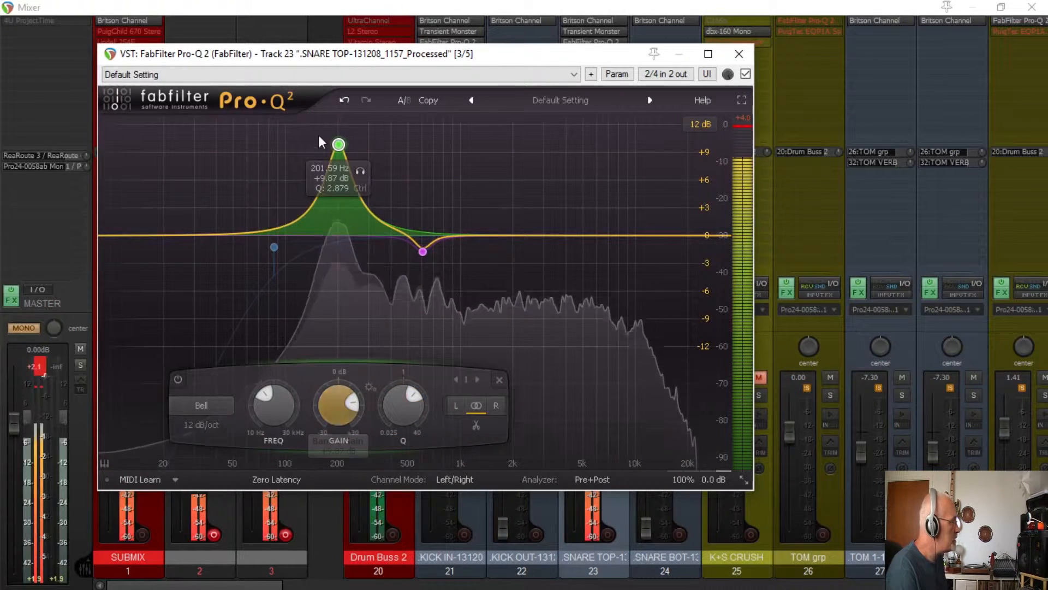
pyautogui.moveTo(339, 145)
pyautogui.mouseDown()
pyautogui.moveTo(386, 134)
pyautogui.moveTo(343, 136)
pyautogui.mouseUp()
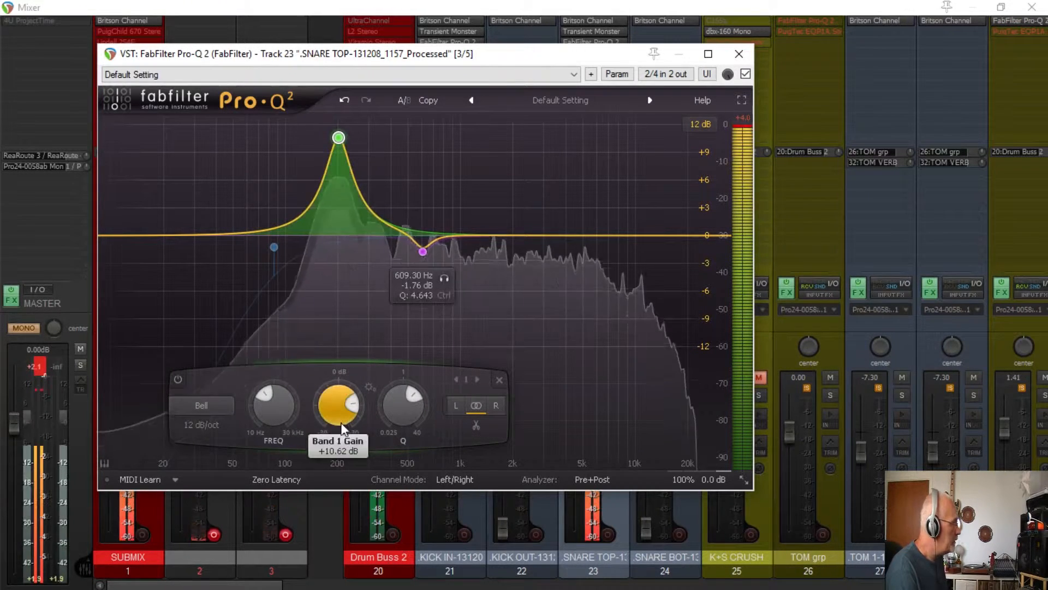
pyautogui.moveTo(336, 411); pyautogui.dragTo(337, 438)
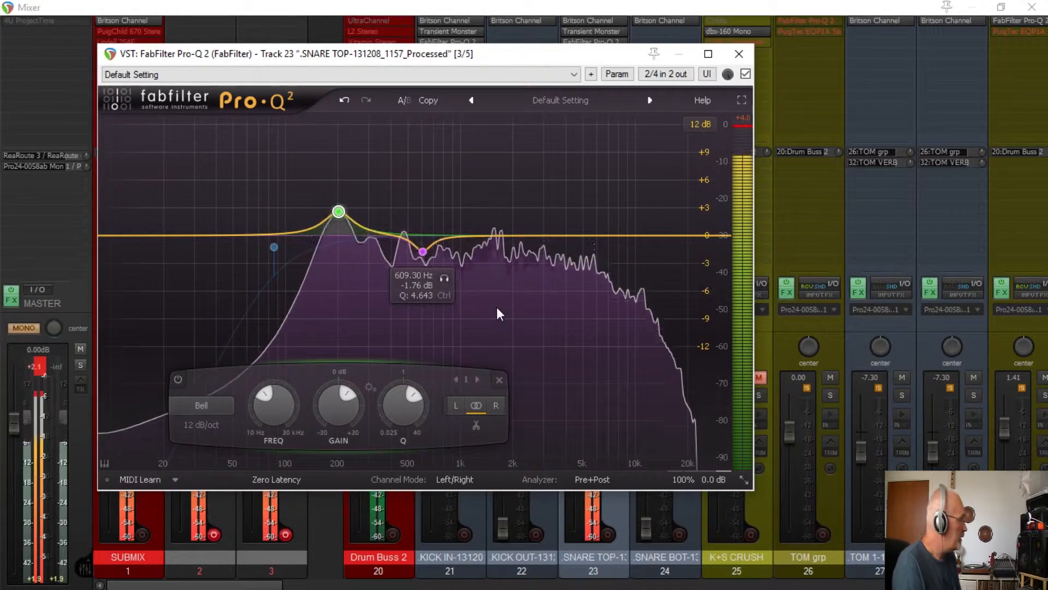
# Enable the low cut band and set it to 57.28 Hz, Q 1.021, with an 18 dB/oct slope.
pyautogui.moveTo(497, 307)
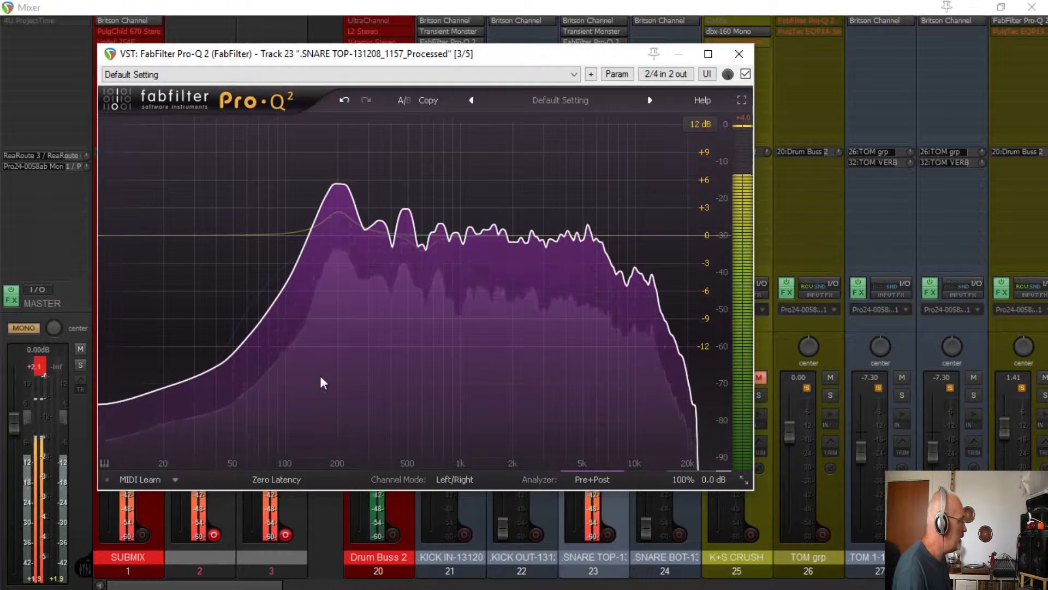
pyautogui.click(274, 249)
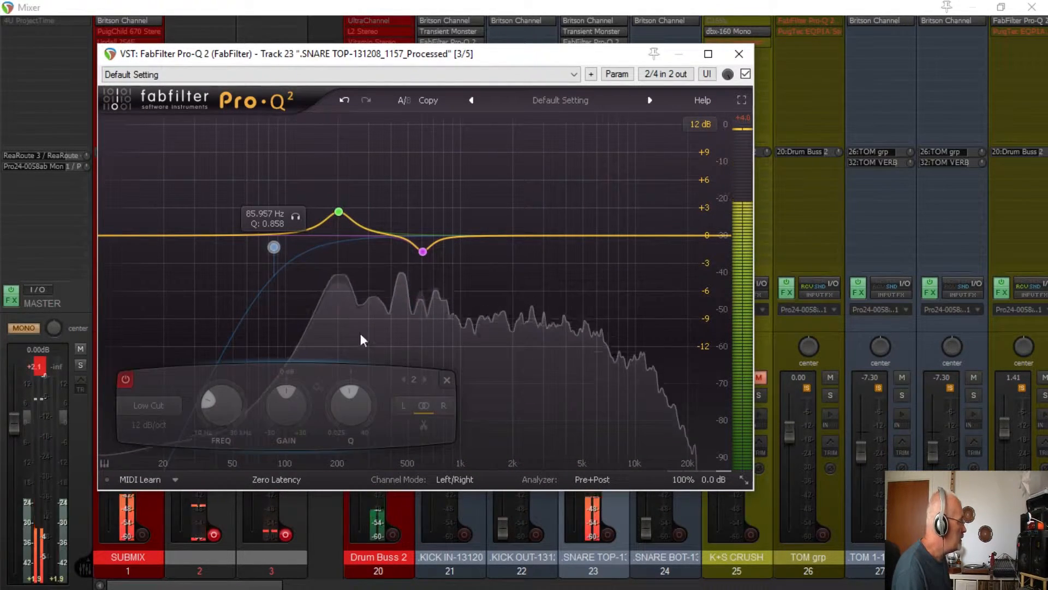
pyautogui.click(126, 378)
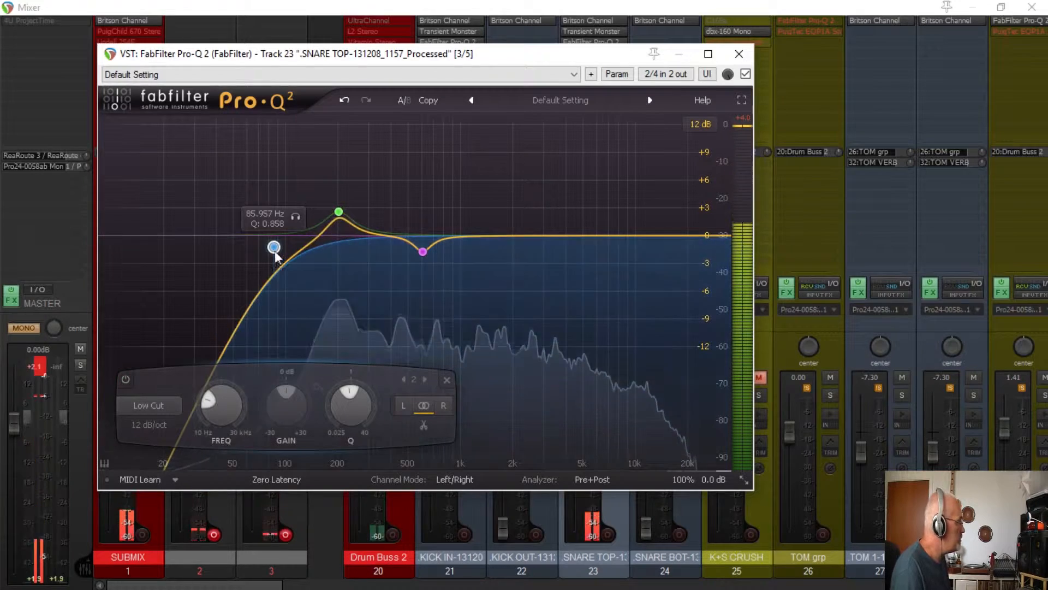
pyautogui.moveTo(274, 247); pyautogui.dragTo(242, 238)
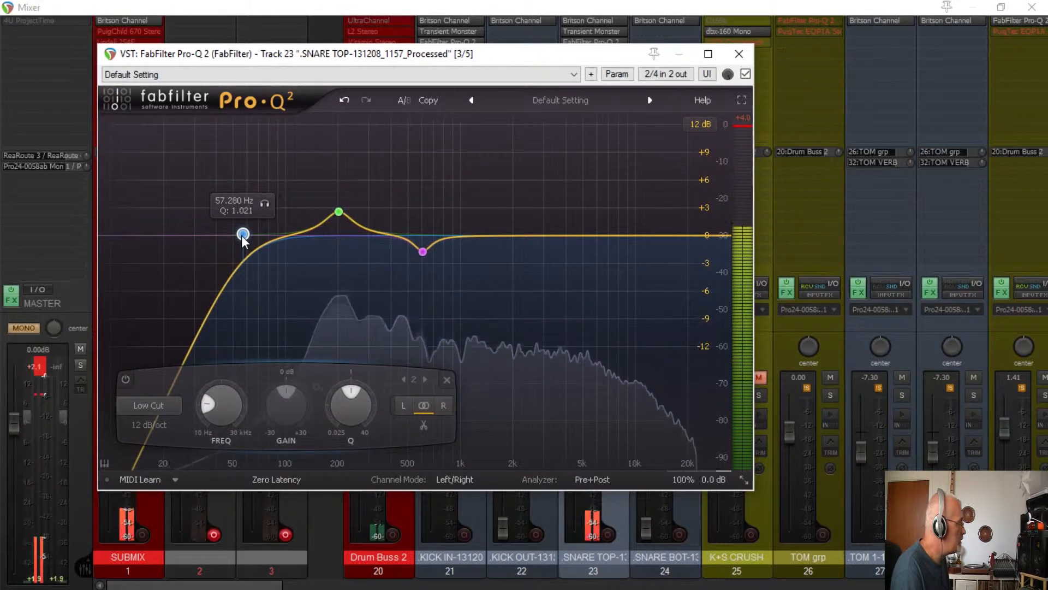
pyautogui.scroll(-1, 244, 239)
pyautogui.scroll(2, 244, 239)
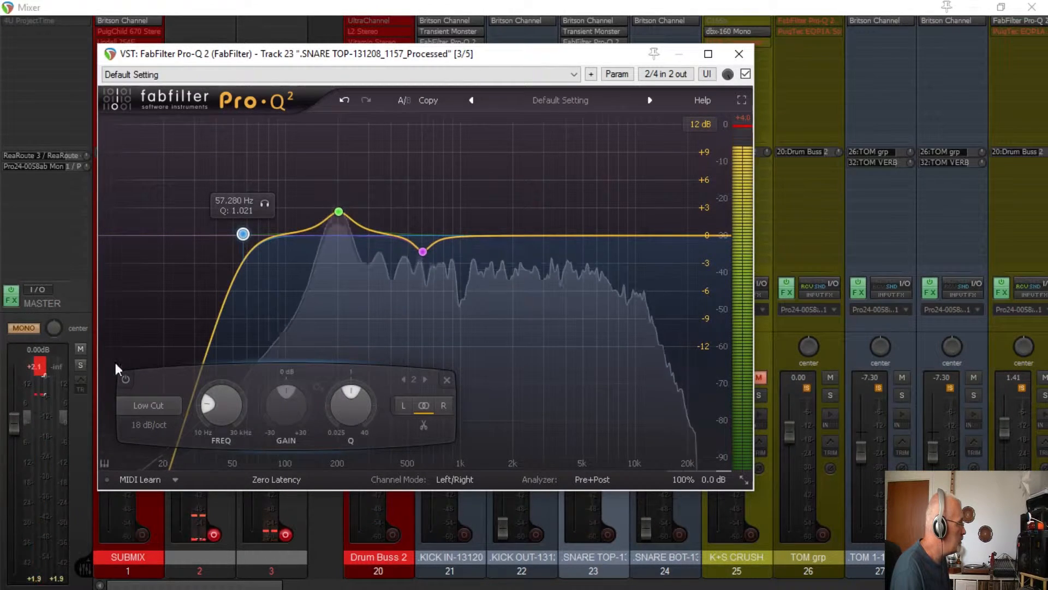
# Compare the snare with the low cut band bypassed and active, leave it active, and close Pro-Q 2.
pyautogui.click(126, 379)
pyautogui.click(126, 379)
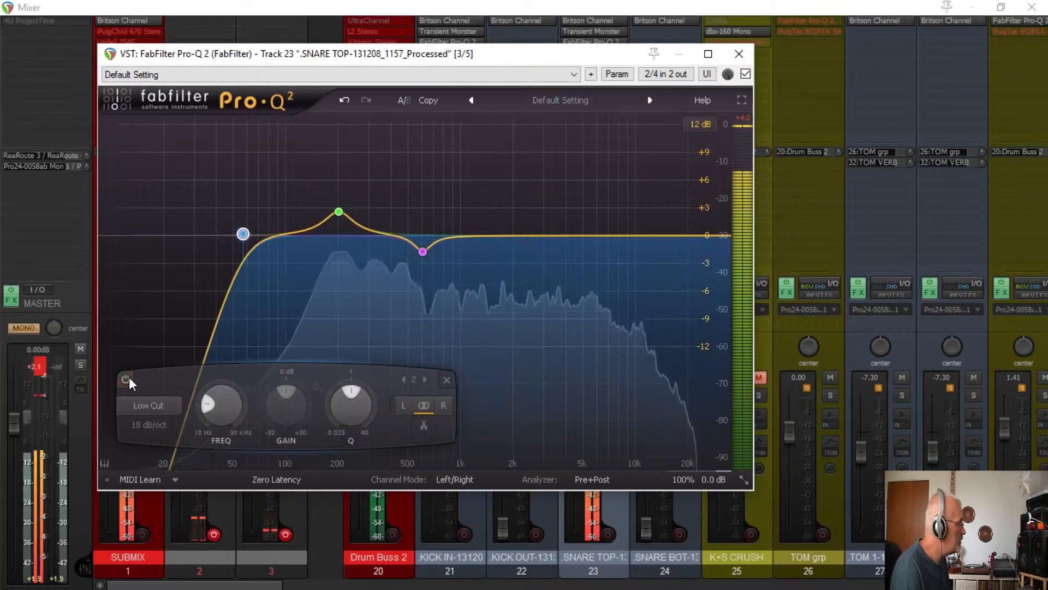
pyautogui.click(126, 379)
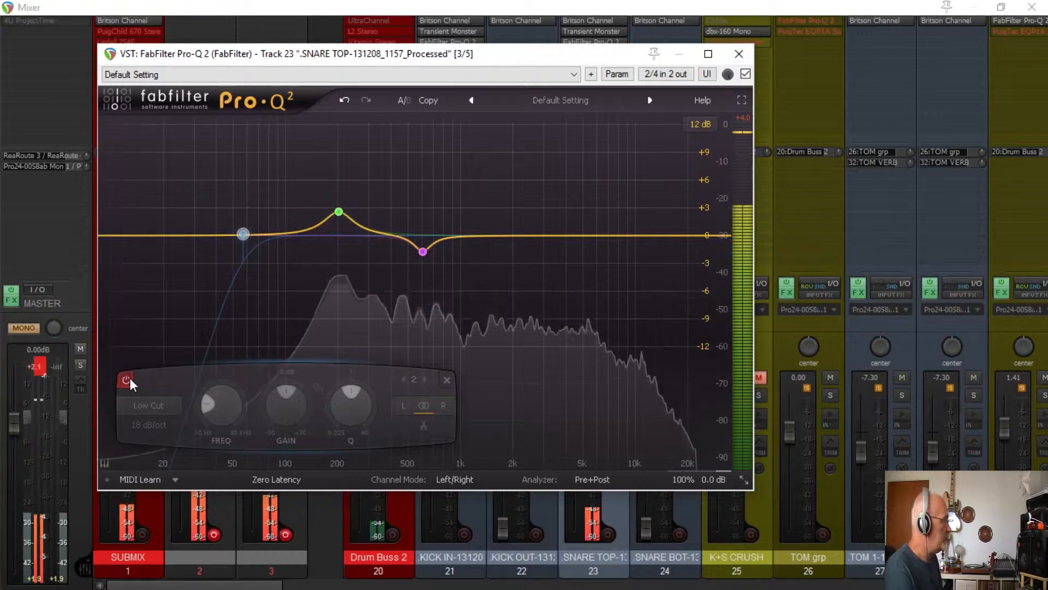
pyautogui.click(126, 379)
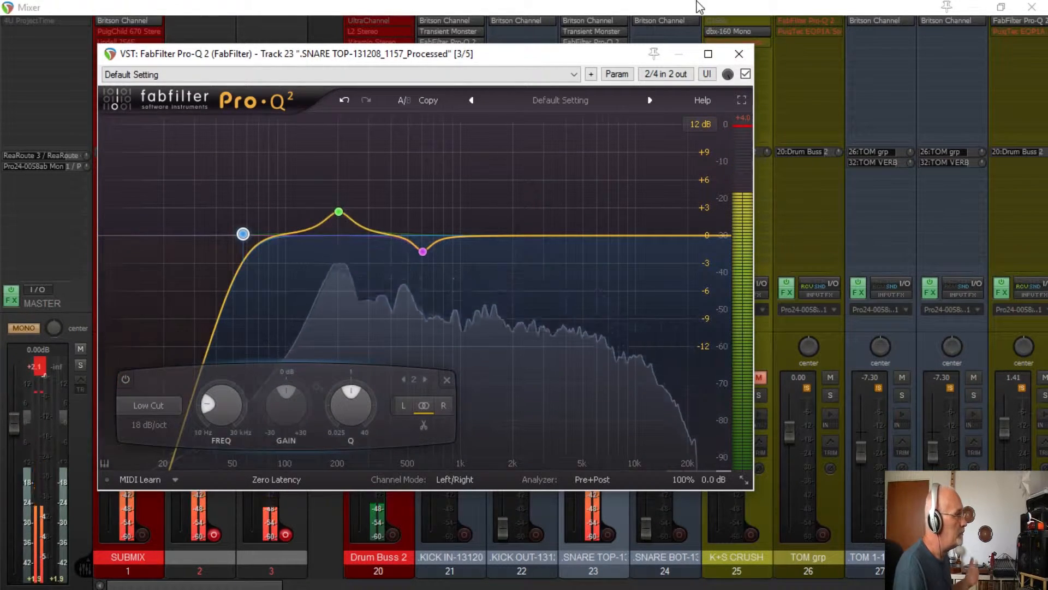
pyautogui.click(738, 53)
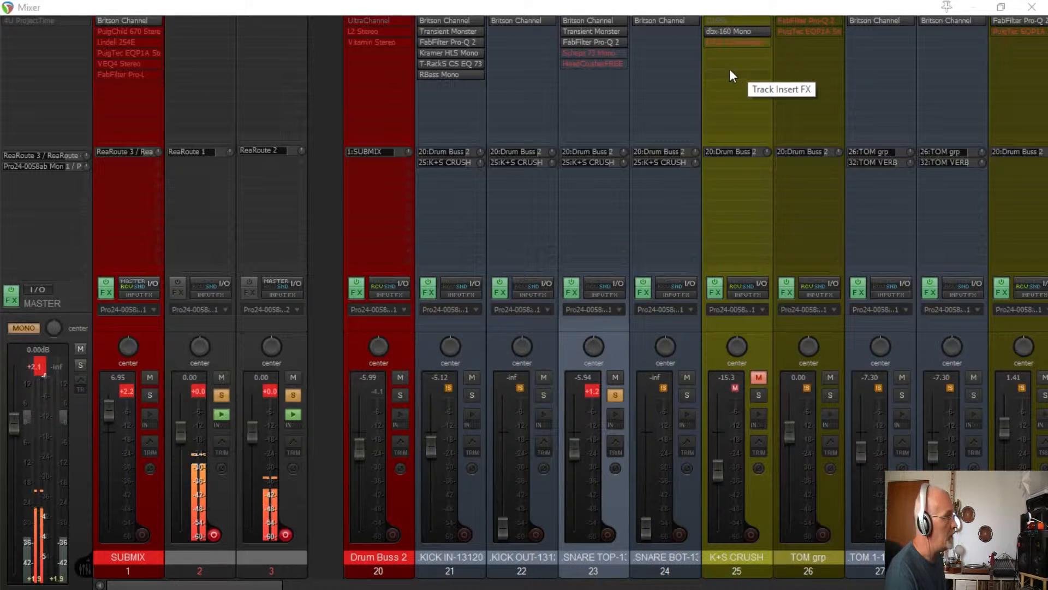
# Reopen Pro-Q 2 on the SNARE TOP track to review the finished EQ curve, and close it.
pyautogui.click(591, 42)
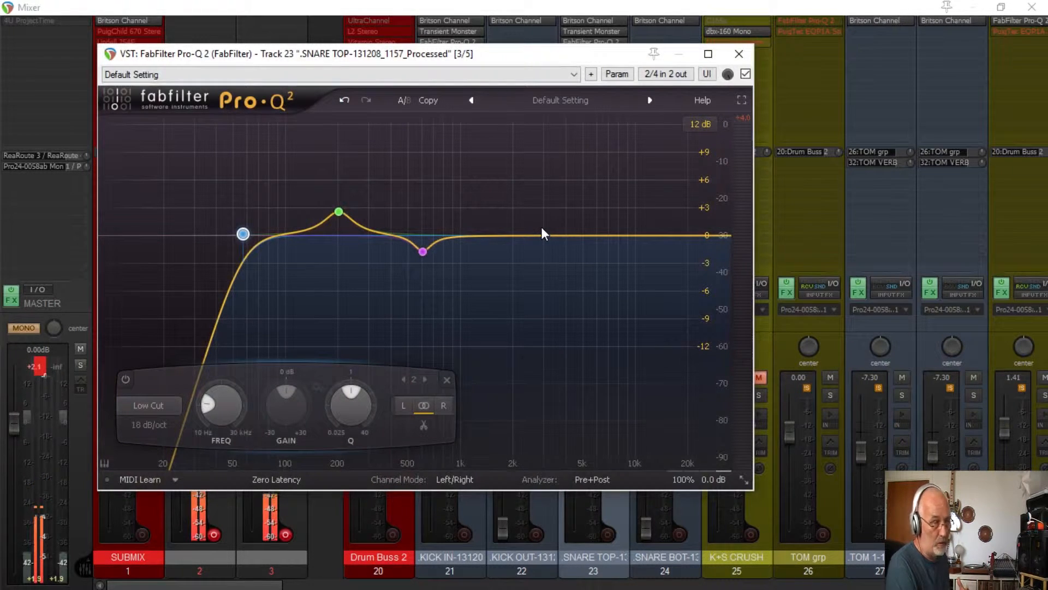
pyautogui.click(747, 57)
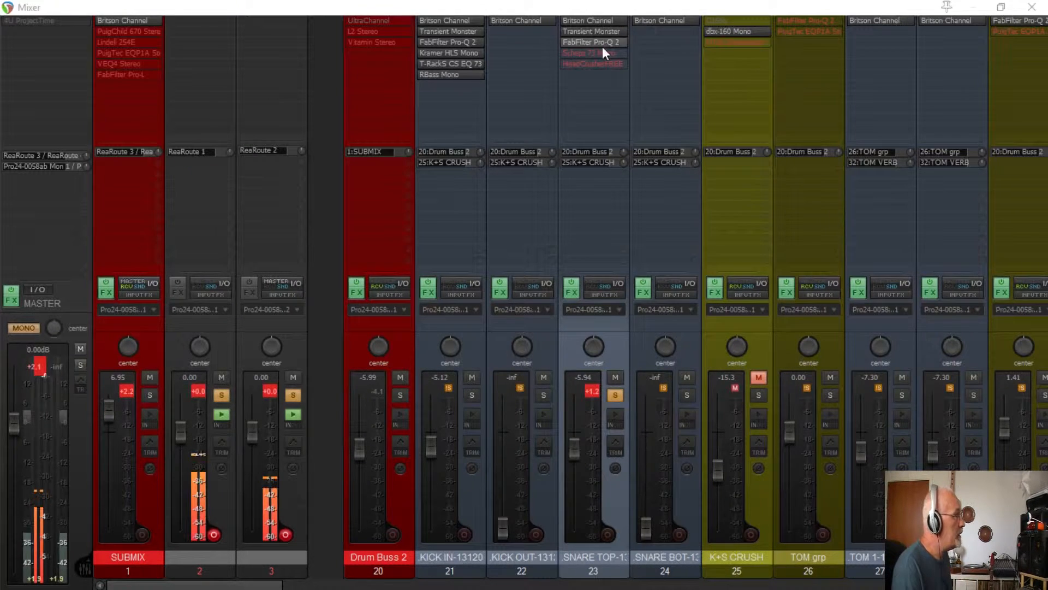
pyautogui.click(609, 47)
pyautogui.click(742, 51)
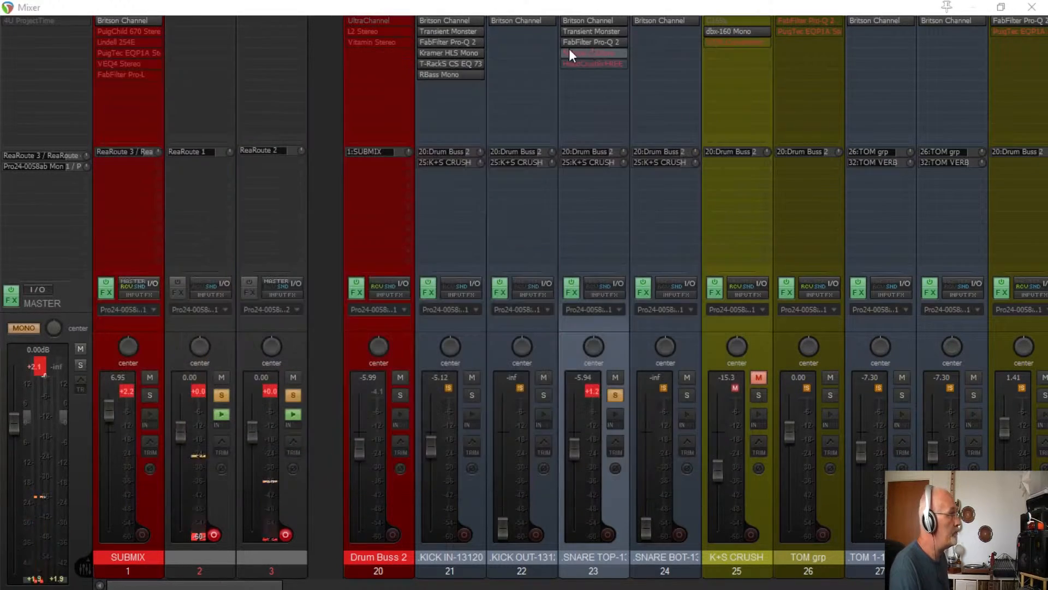
# Enable Scheps 73 Mono on the SNARE TOP track and boost its low band at 220 Hz.
pyautogui.click(605, 53)
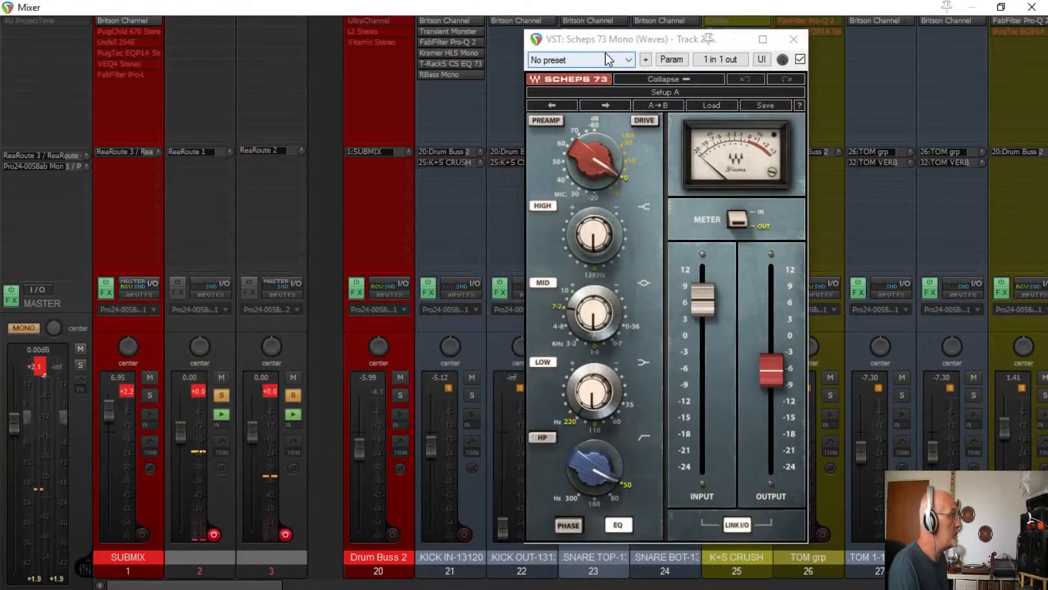
pyautogui.click(804, 45)
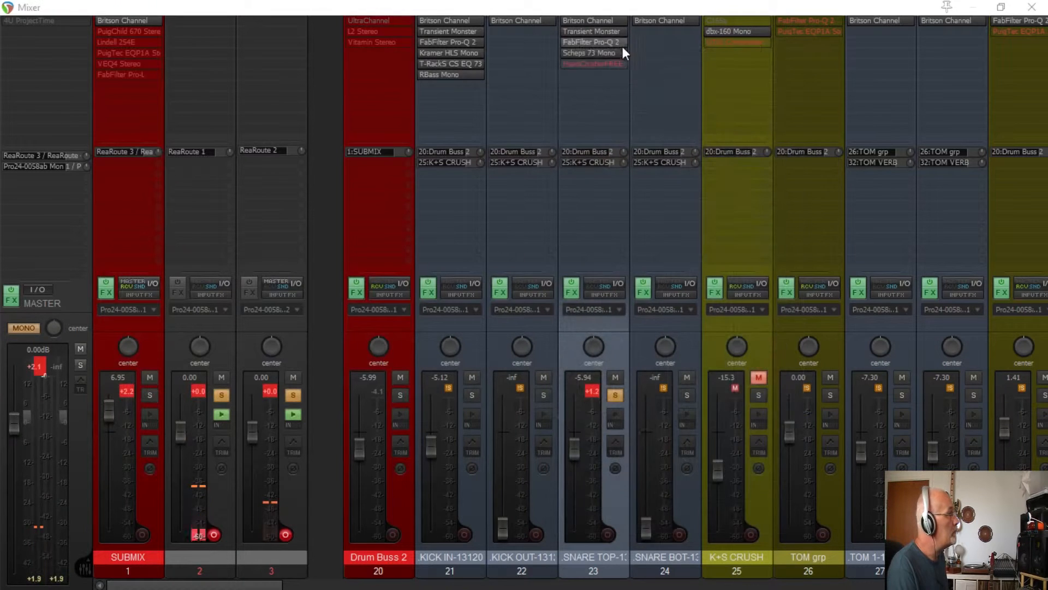
pyautogui.click(620, 50)
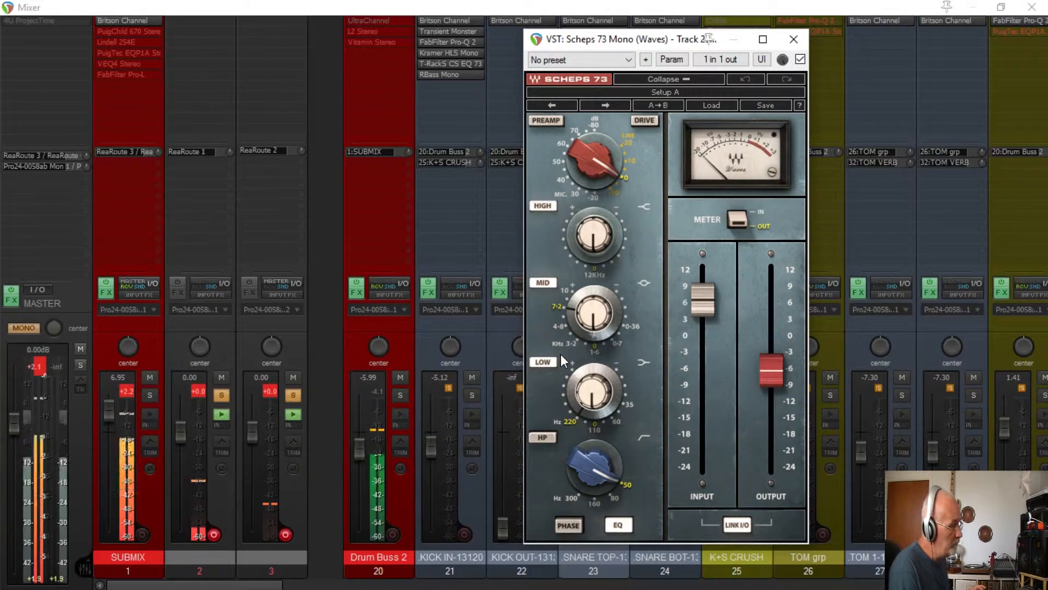
pyautogui.moveTo(593, 401); pyautogui.dragTo(593, 380)
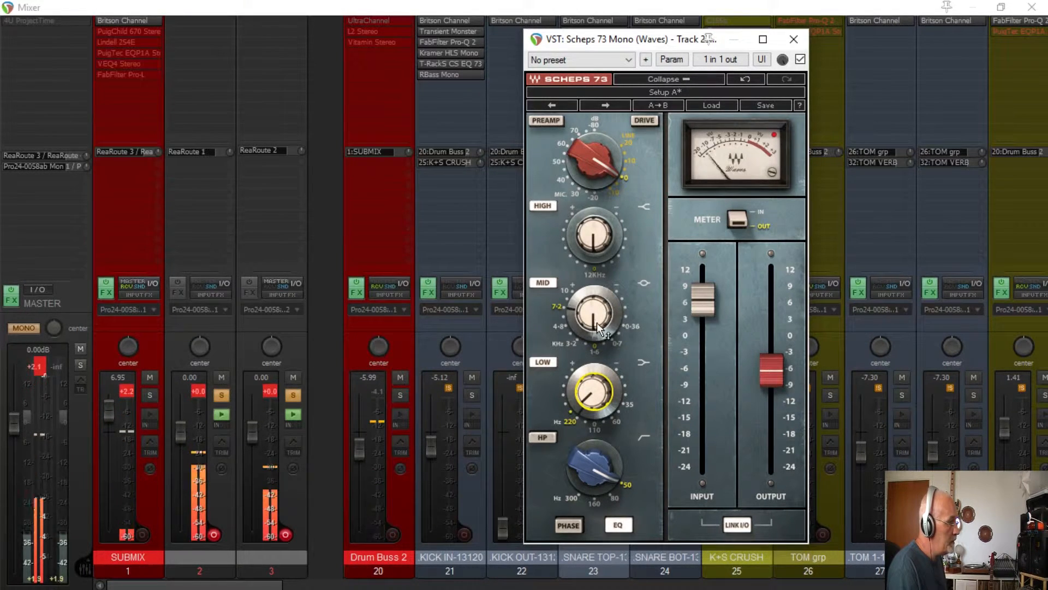
# Boost the mid band at 7.2 kHz moderately, comparing the snare with the band on and off.
pyautogui.moveTo(628, 315); pyautogui.dragTo(628, 301)
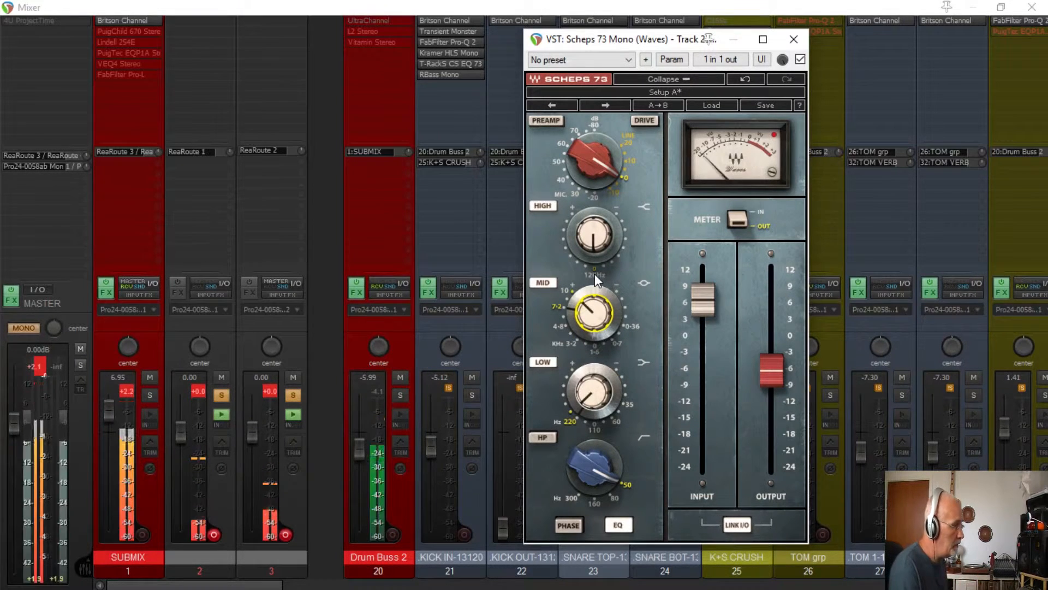
pyautogui.moveTo(594, 313); pyautogui.dragTo(594, 319)
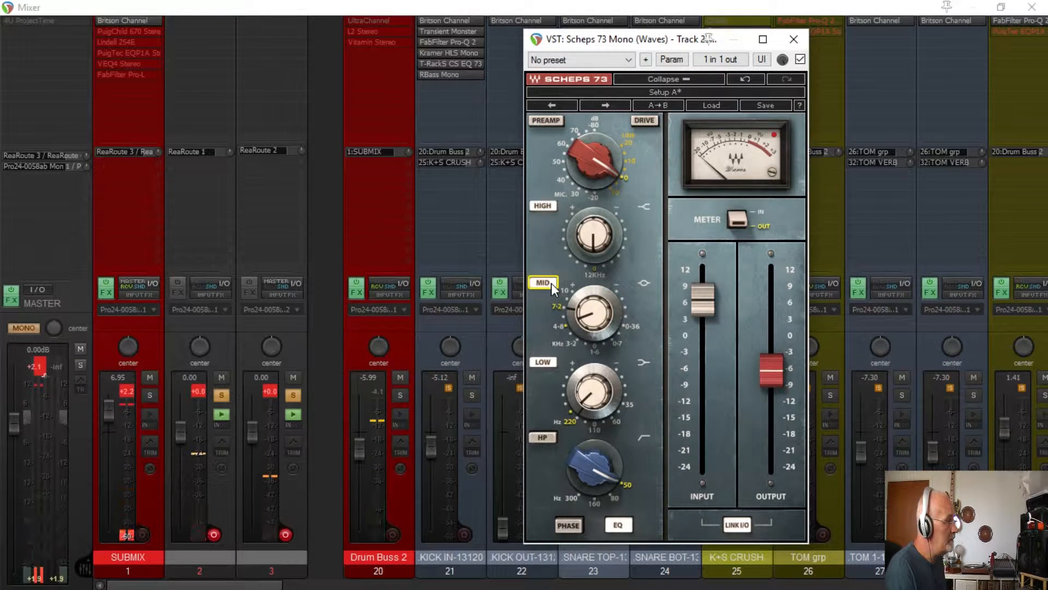
pyautogui.moveTo(588, 308); pyautogui.dragTo(588, 321)
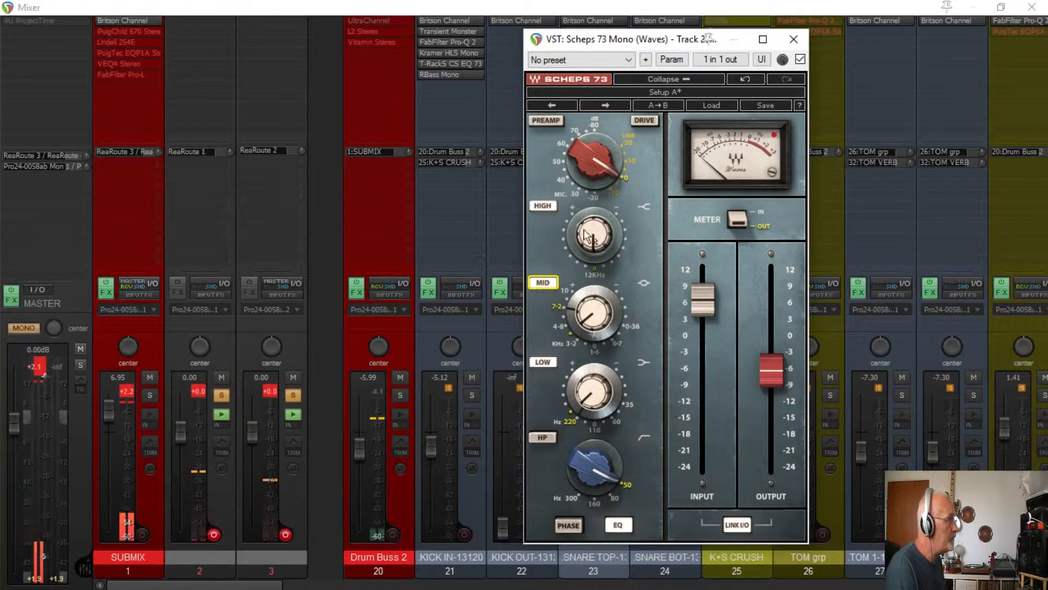
# Boost the 12 kHz high band by 7.9 dB and lower the linked input level to 0.0.
pyautogui.click(542, 205)
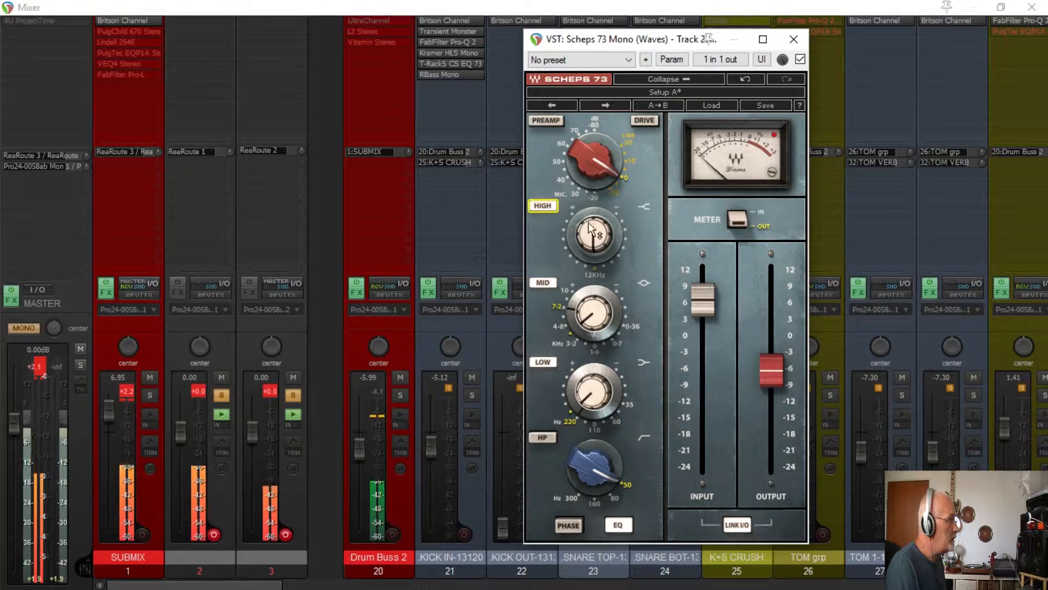
pyautogui.moveTo(593, 236); pyautogui.dragTo(594, 228)
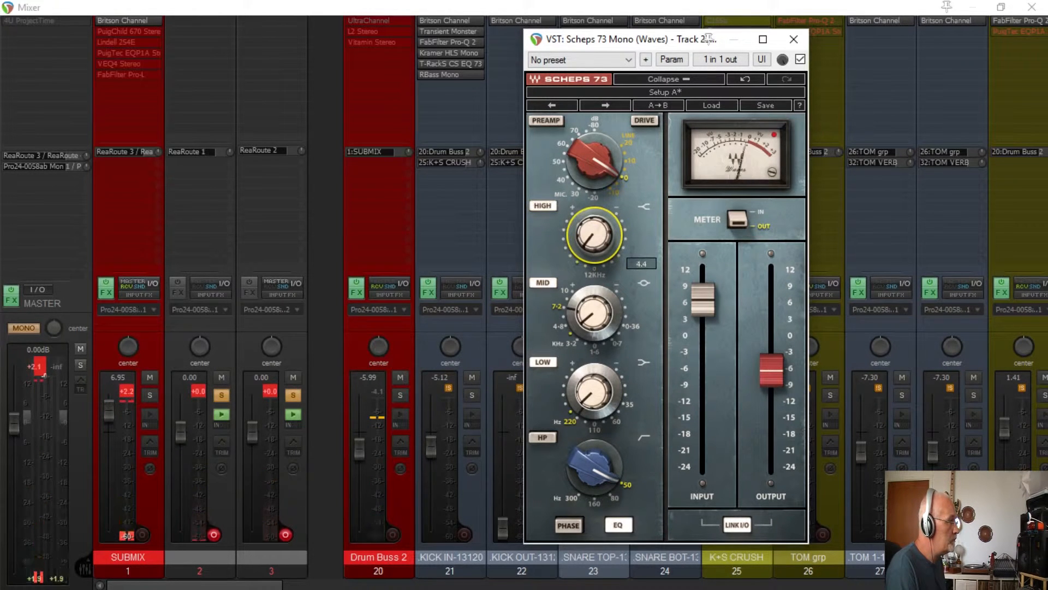
pyautogui.moveTo(594, 228)
pyautogui.mouseDown()
pyautogui.moveTo(593, 211)
pyautogui.moveTo(593, 222)
pyautogui.mouseUp()
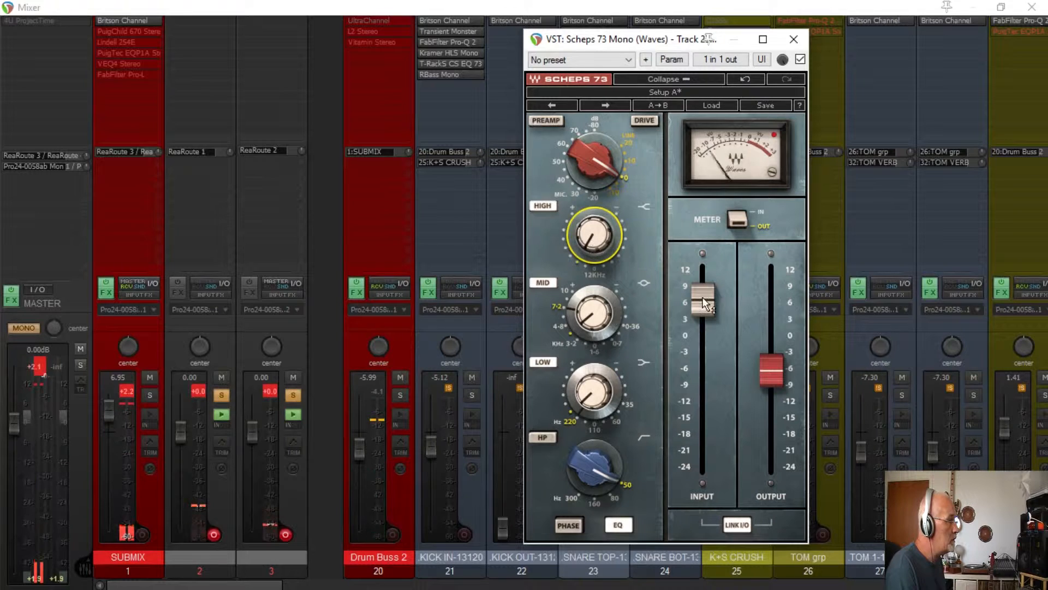
pyautogui.click(702, 298)
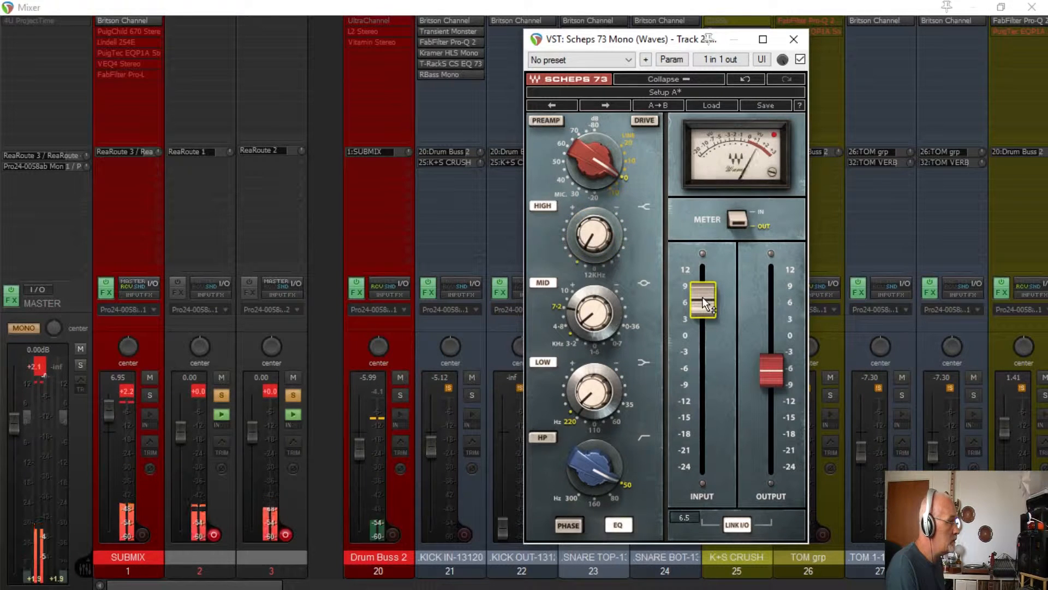
pyautogui.moveTo(703, 301); pyautogui.dragTo(703, 335)
pyautogui.click(576, 236)
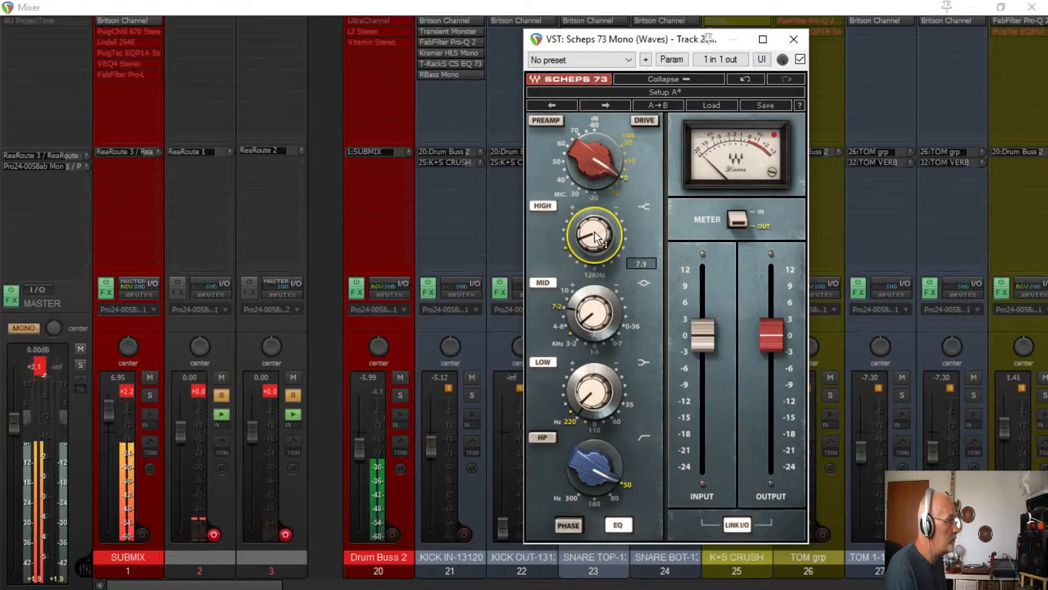
# Try the linked input level at 0.0 and 12.0, and bring it to 5.7.
pyautogui.moveTo(710, 342)
pyautogui.mouseDown()
pyautogui.moveTo(710, 275)
pyautogui.moveTo(709, 335)
pyautogui.mouseUp()
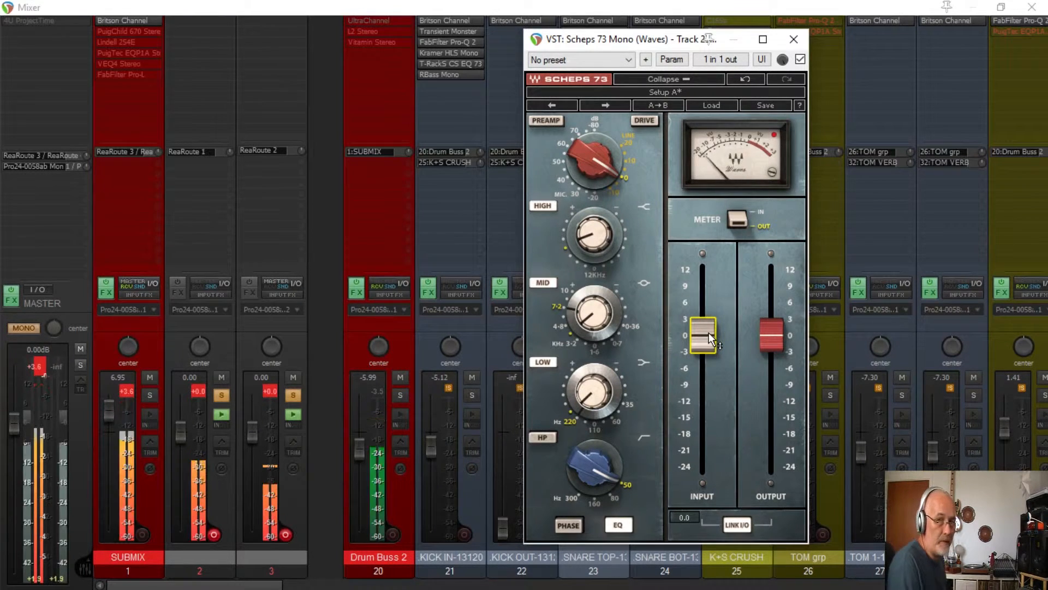
pyautogui.moveTo(708, 333); pyautogui.dragTo(709, 270)
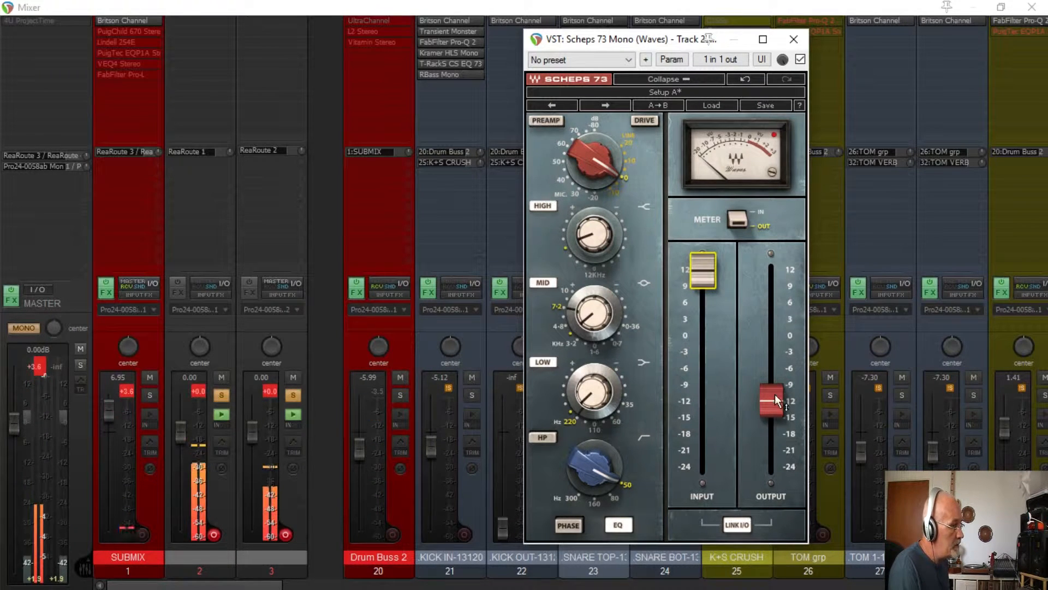
pyautogui.moveTo(777, 414)
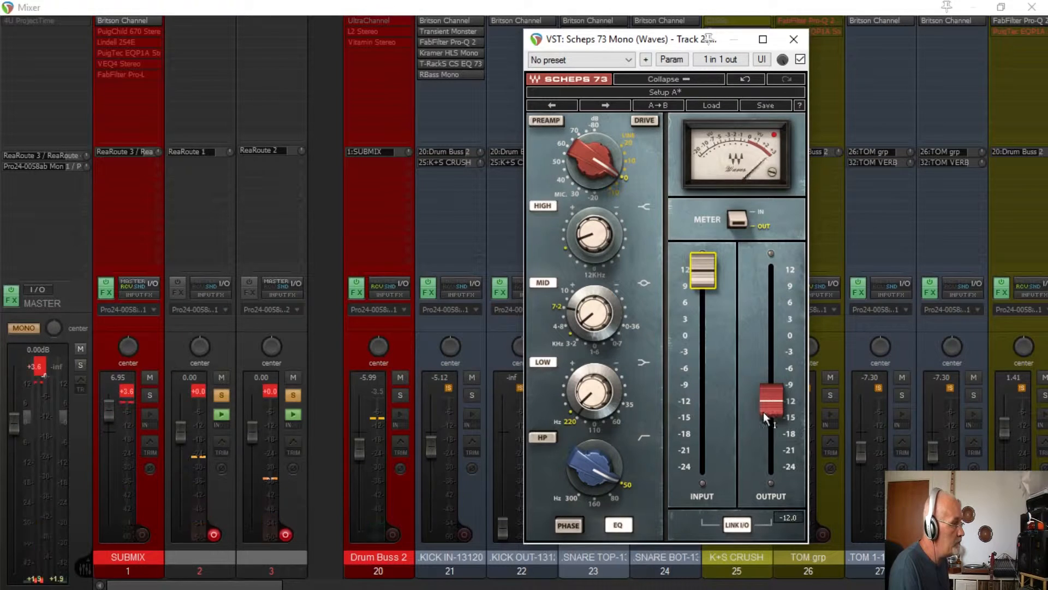
pyautogui.moveTo(702, 285); pyautogui.dragTo(703, 305)
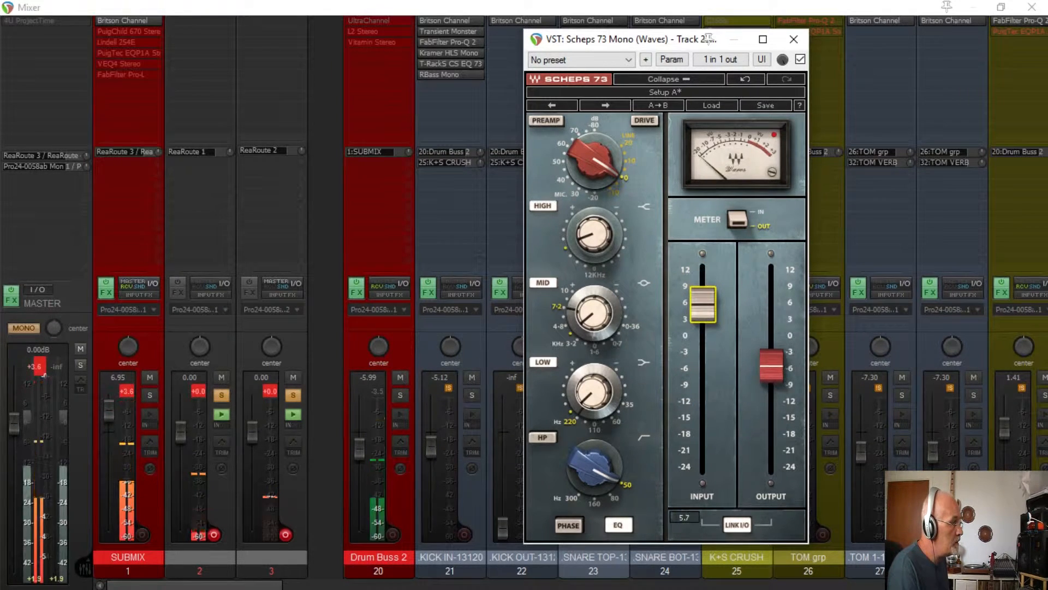
# Try lower preamp line gain settings down to -10, checking the linked input level at 12.0 and 0.
pyautogui.click(590, 180)
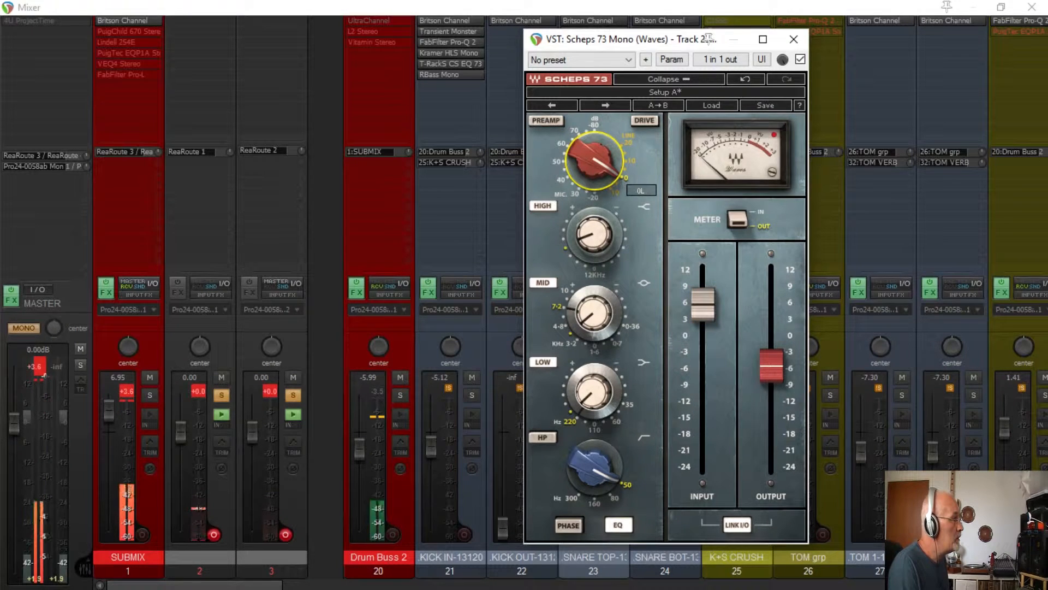
pyautogui.moveTo(593, 159); pyautogui.dragTo(593, 153)
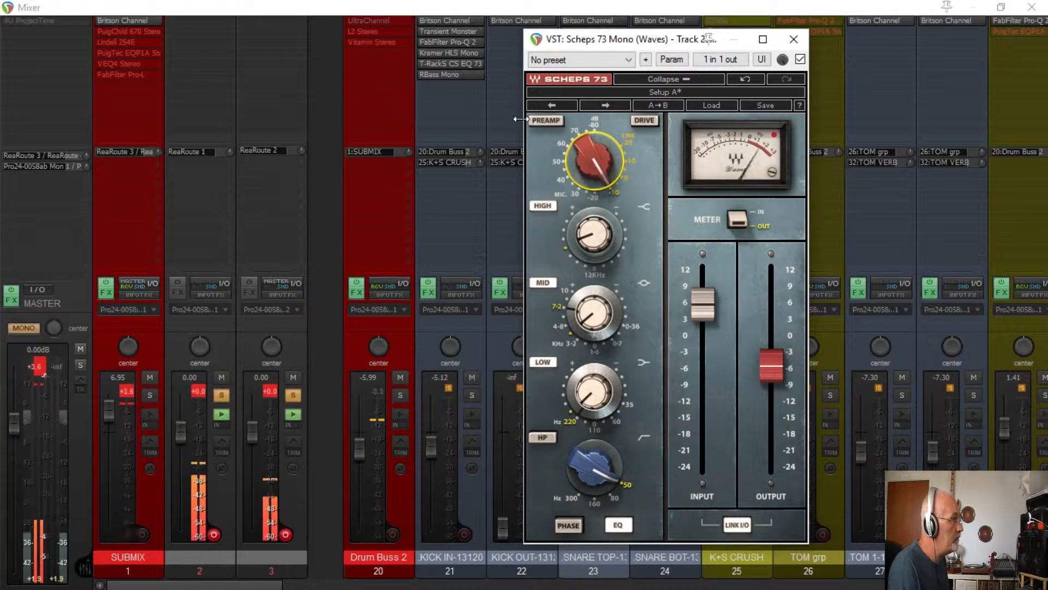
pyautogui.click(538, 120)
pyautogui.click(605, 160)
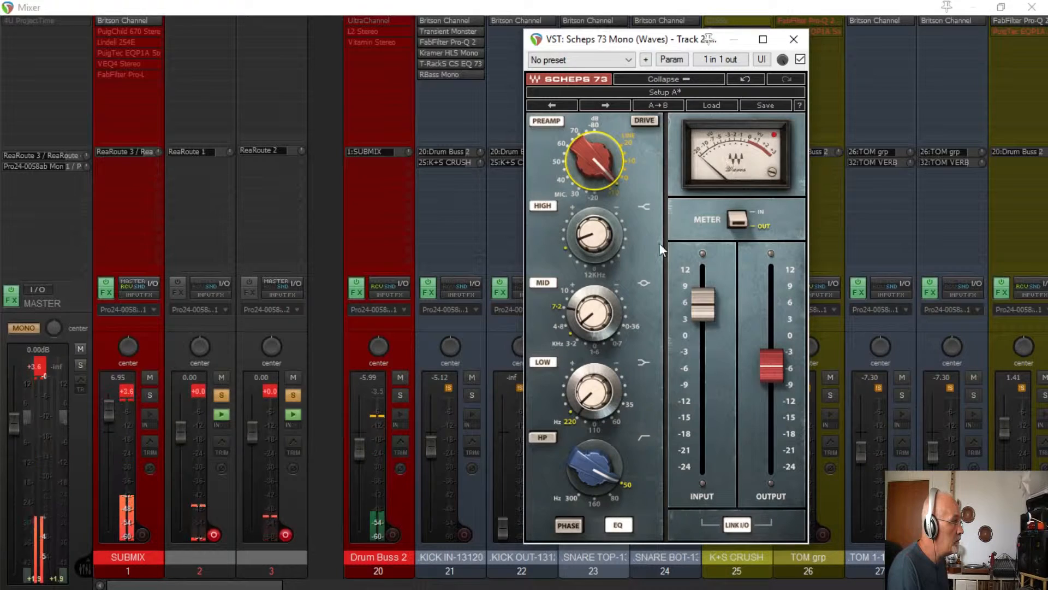
pyautogui.moveTo(718, 287); pyautogui.dragTo(718, 253)
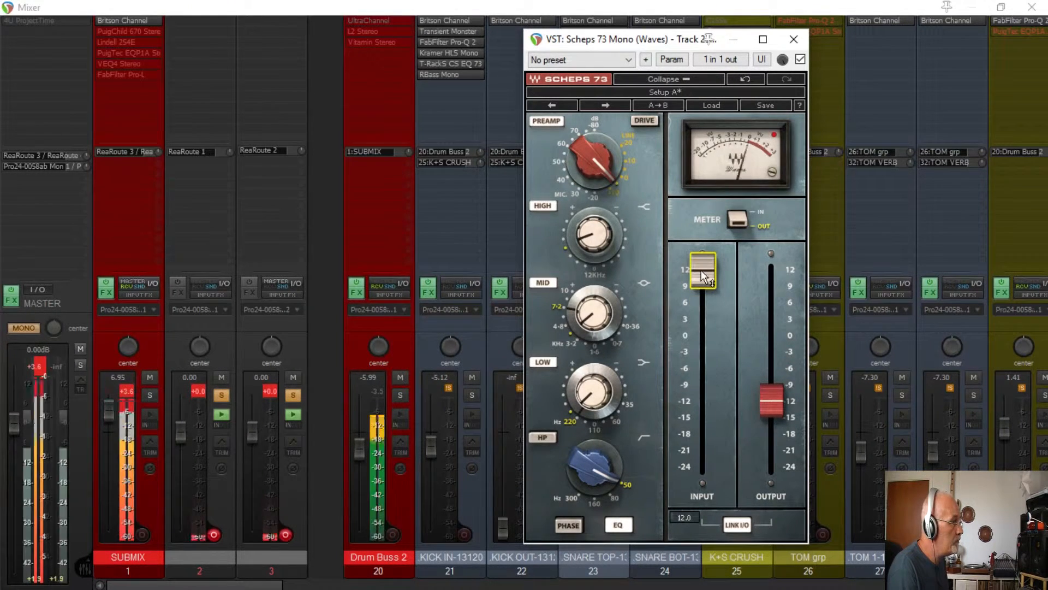
pyautogui.moveTo(701, 270); pyautogui.dragTo(702, 335)
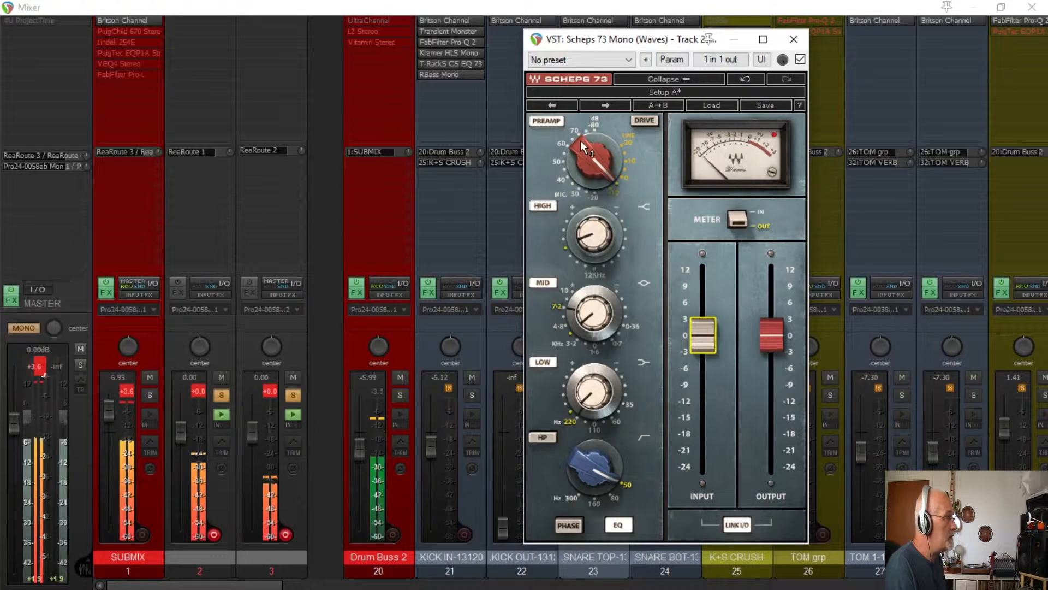
# Set the preamp to the line gain notch between 0 and -10 and raise the linked input level to about 7.
pyautogui.click(585, 156)
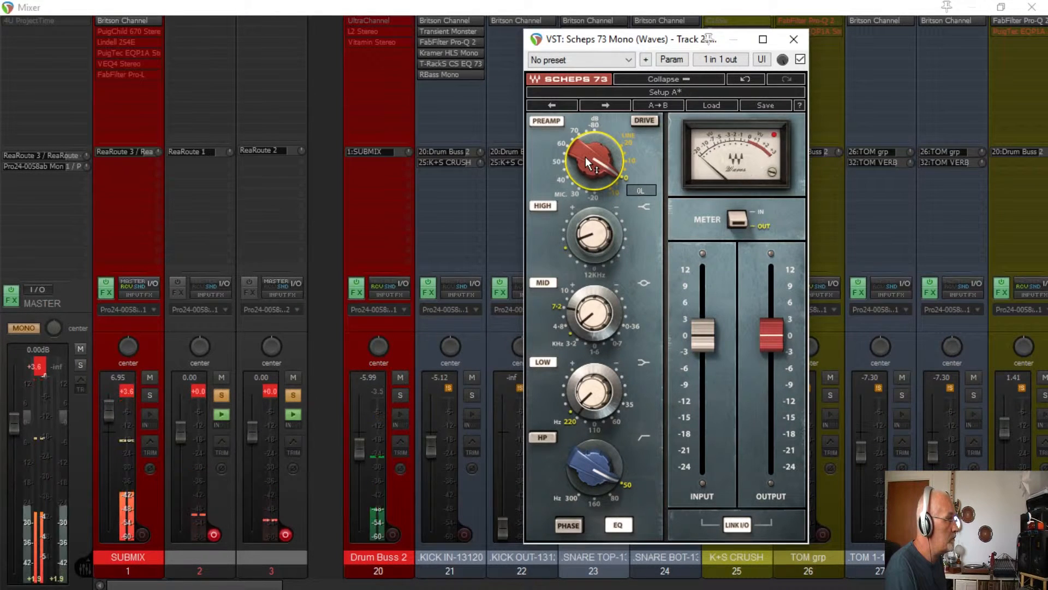
pyautogui.moveTo(592, 154); pyautogui.dragTo(591, 134)
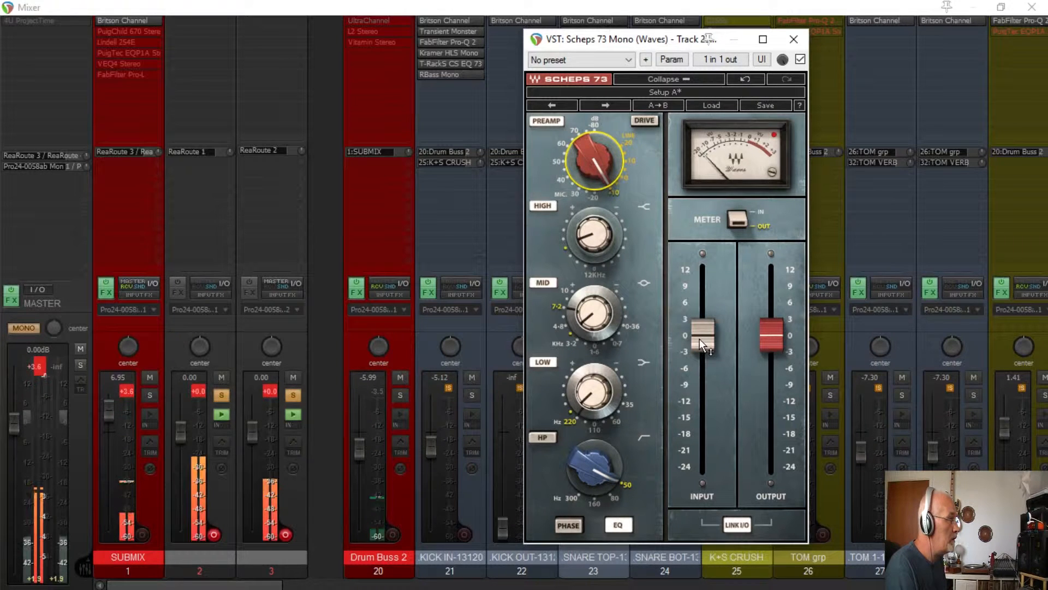
pyautogui.moveTo(699, 338); pyautogui.dragTo(700, 303)
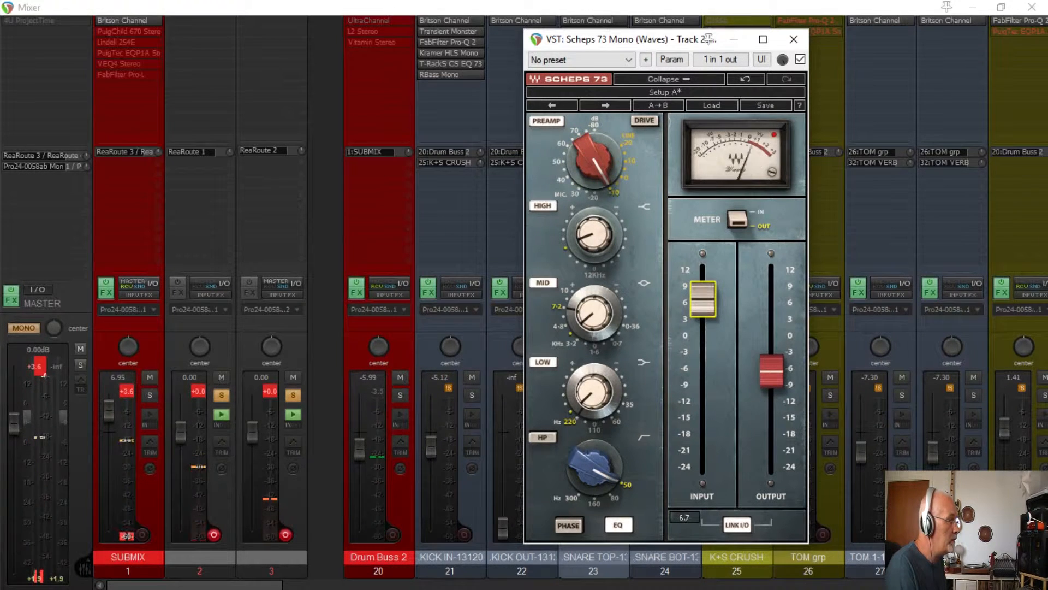
pyautogui.click(594, 159)
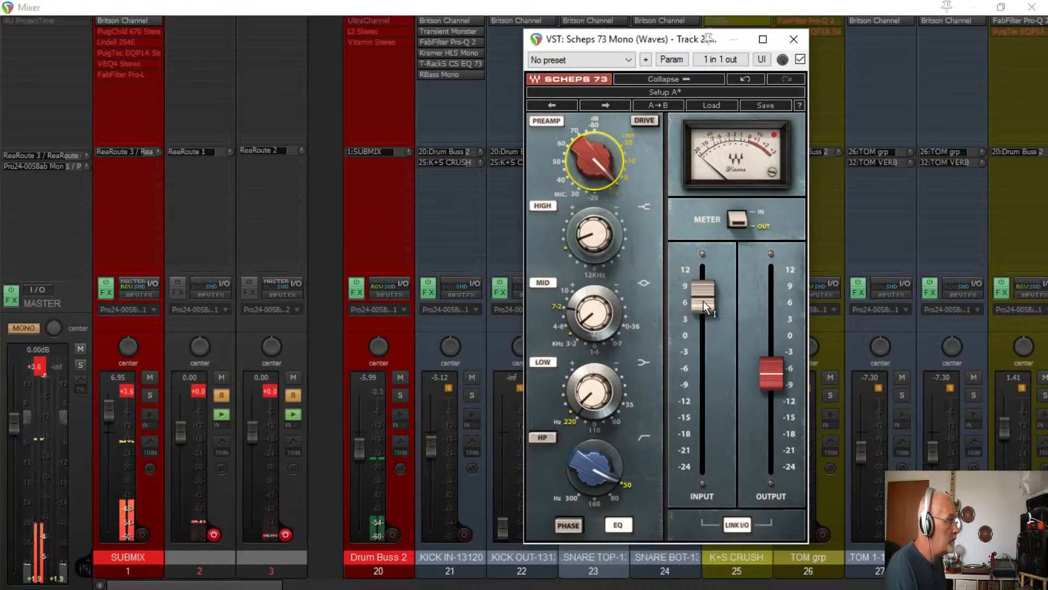
pyautogui.moveTo(703, 301)
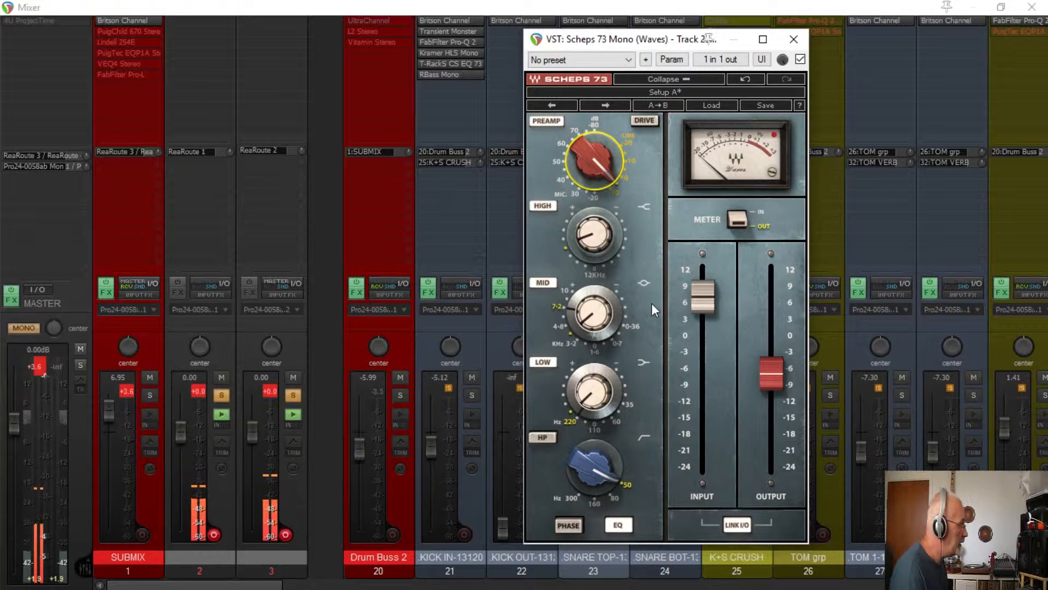
# Close Scheps 73, solo Drum Buss 2 in place of SNARE TOP, and reset the snare's peak meter to check it with the drums.
pyautogui.press('Escape')
pyautogui.click(400, 394)
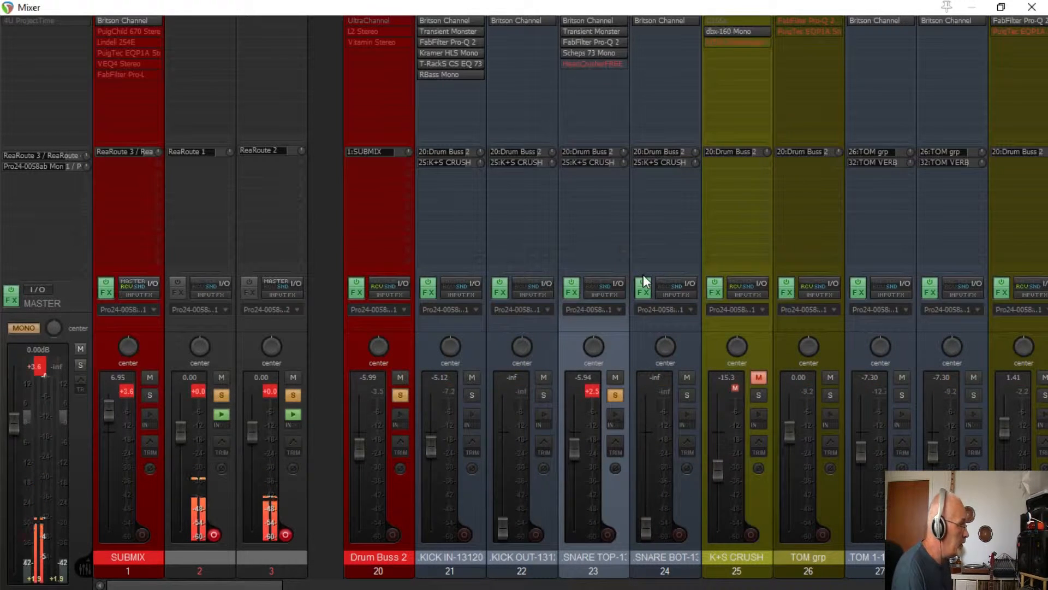
pyautogui.click(616, 394)
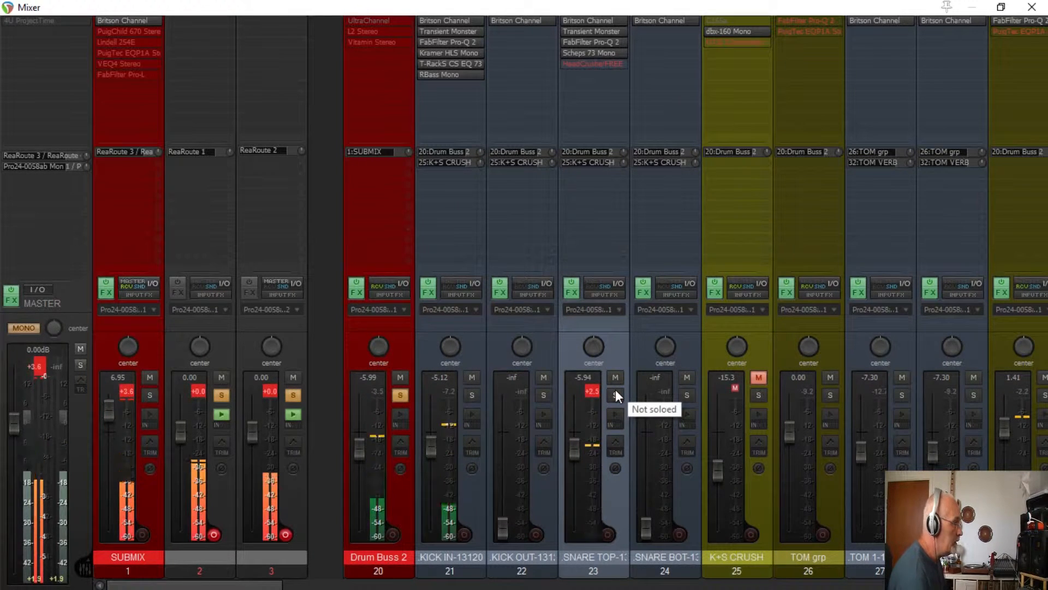
pyautogui.click(585, 393)
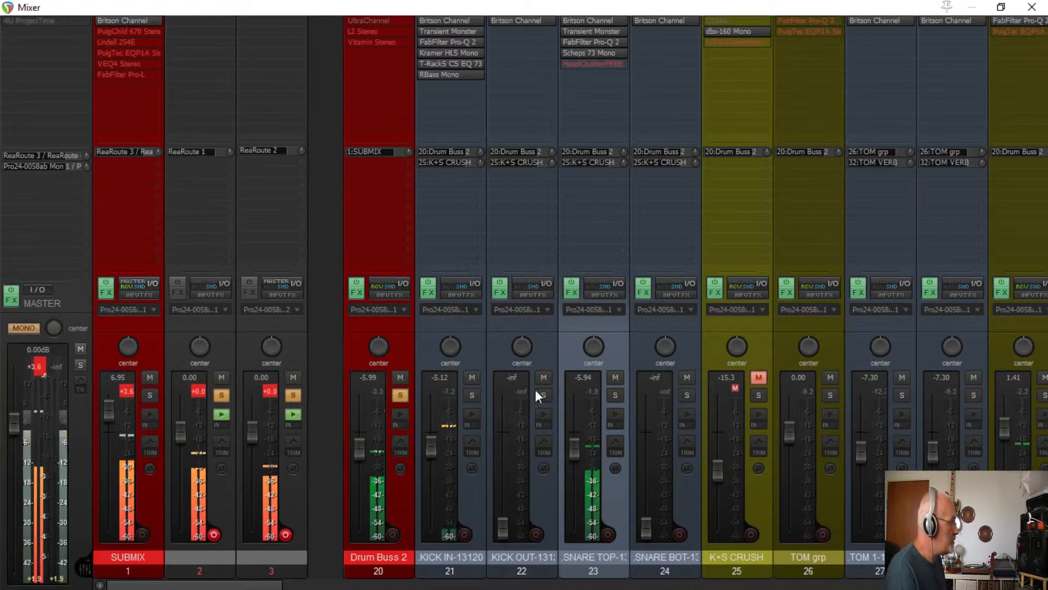
# Solo SNARE BOT in place of Drum Buss 2 and raise its volume to 0.27 dB.
pyautogui.click(401, 395)
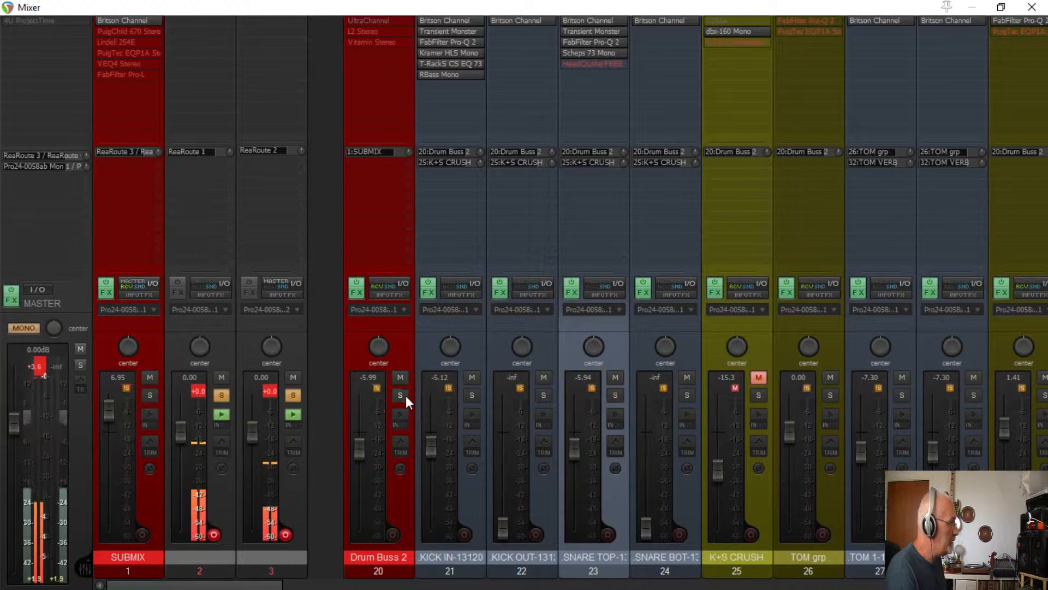
pyautogui.click(687, 395)
pyautogui.moveTo(653, 523); pyautogui.dragTo(650, 430)
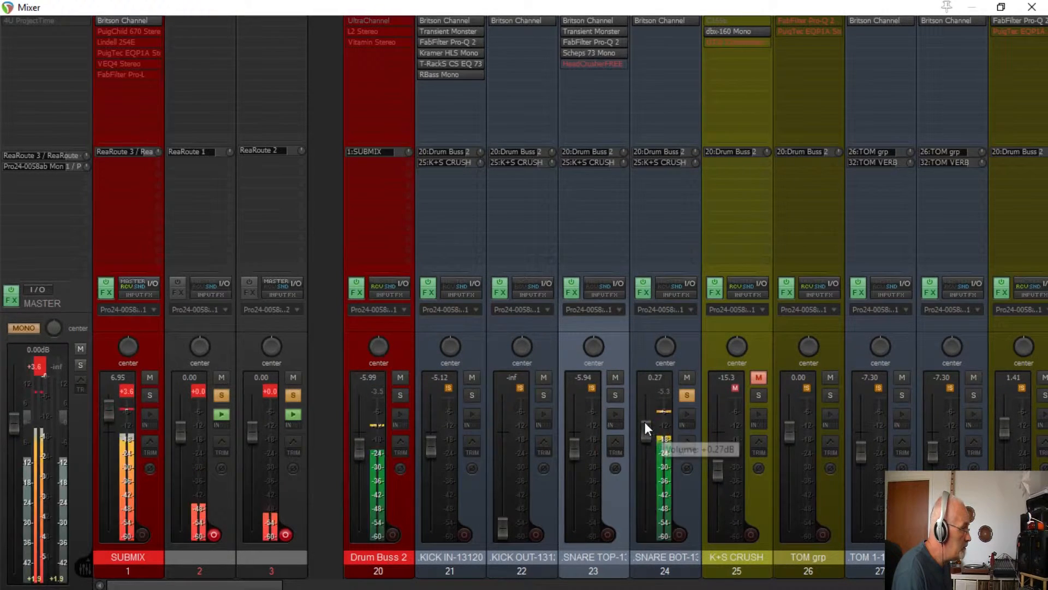
# Solo Drum Buss 2 in place of SNARE BOT and lower the SNARE BOT volume to -25.7 dB.
pyautogui.click(400, 395)
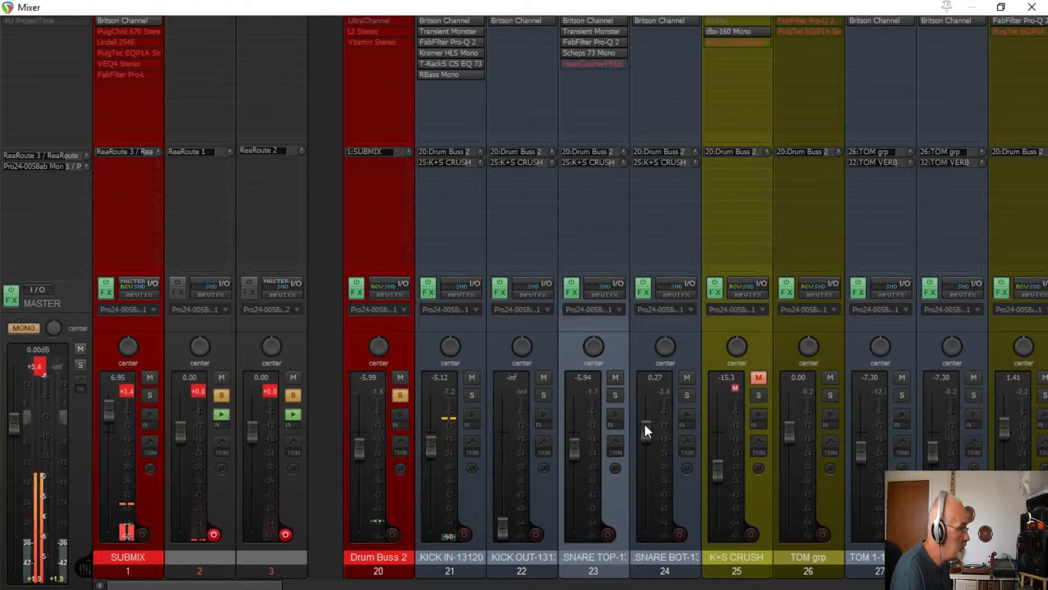
pyautogui.moveTo(645, 425); pyautogui.dragTo(650, 467)
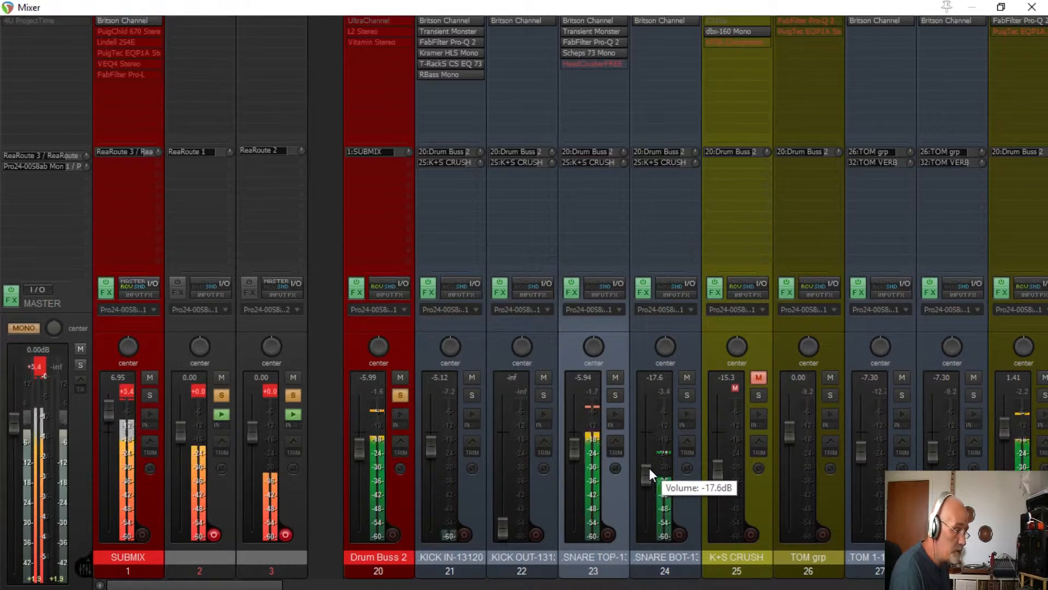
pyautogui.moveTo(649, 468); pyautogui.dragTo(646, 482)
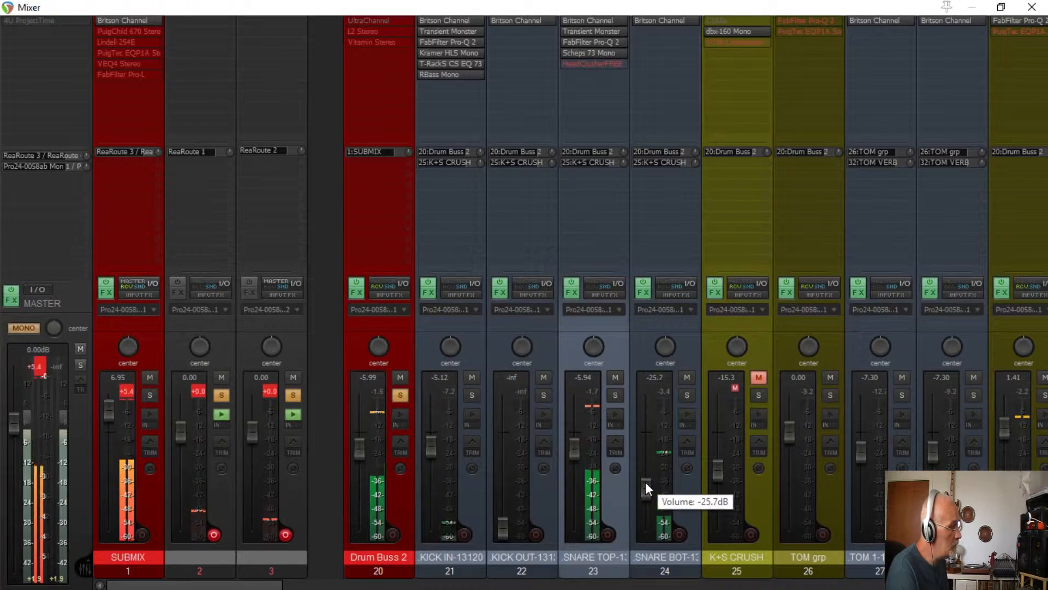
# Check the Britson Channel plugin on SNARE BOT, close it, and raise the track's volume to -24.8 dB.
pyautogui.click(659, 21)
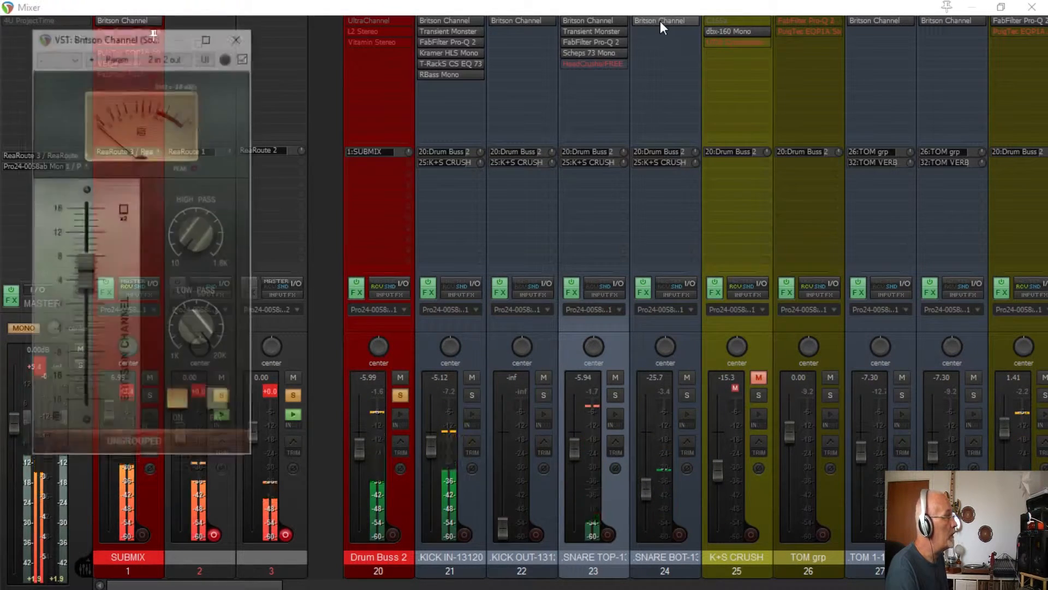
pyautogui.click(660, 21)
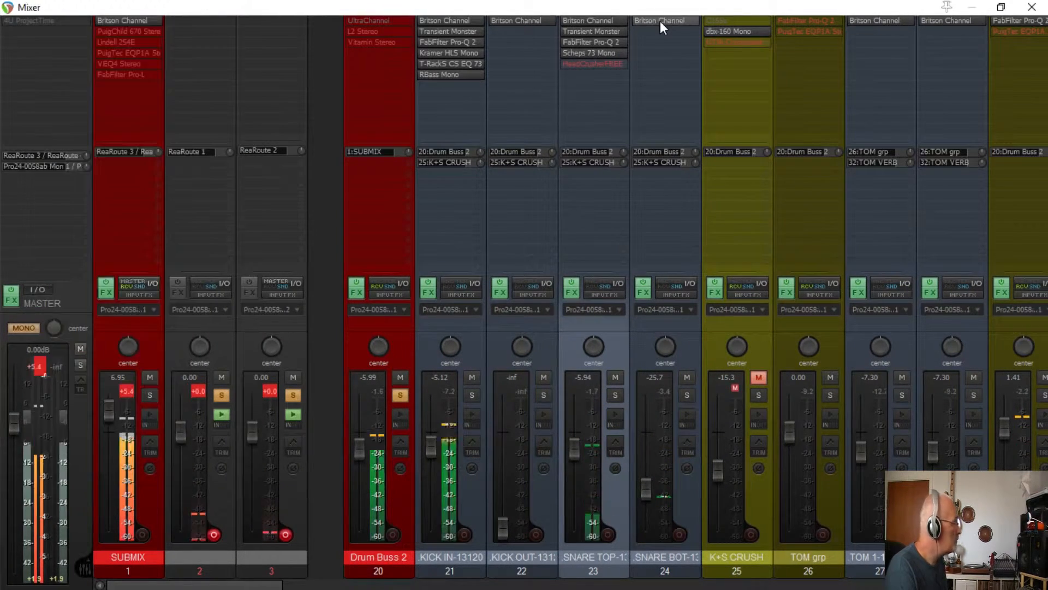
pyautogui.moveTo(645, 501); pyautogui.dragTo(650, 493)
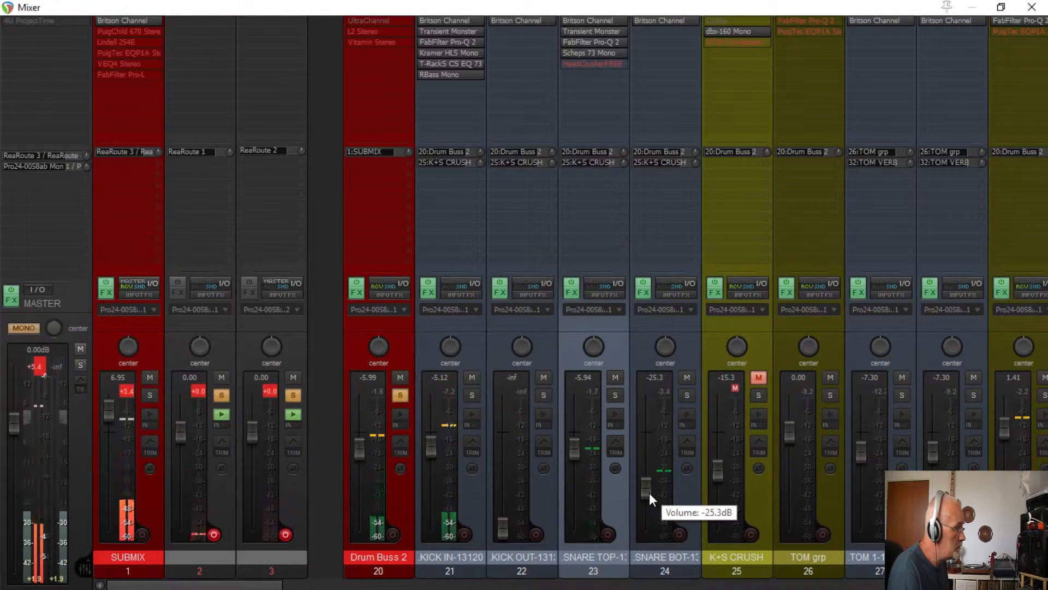
# Compare the drums with SNARE BOT muted and unmuted, leaving it muted with its volume lowered to -28.6 dB.
pyautogui.click(684, 377)
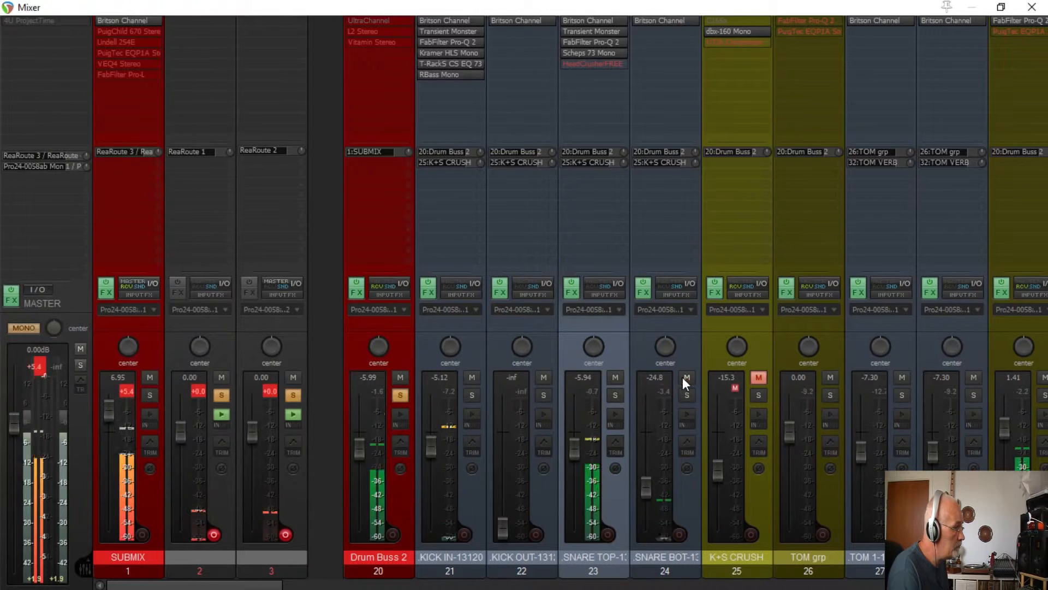
pyautogui.click(684, 376)
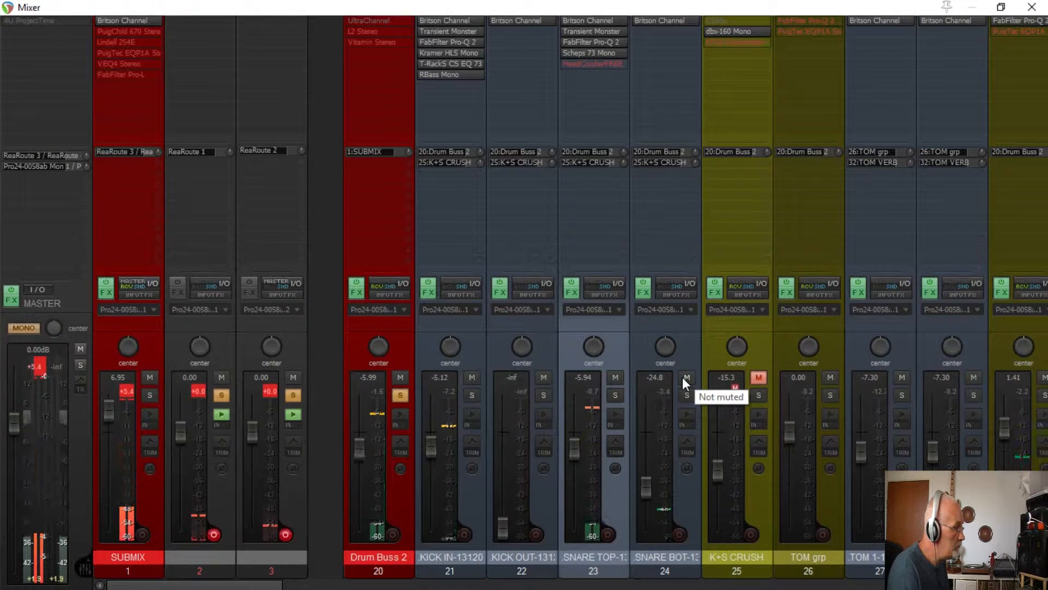
pyautogui.click(683, 377)
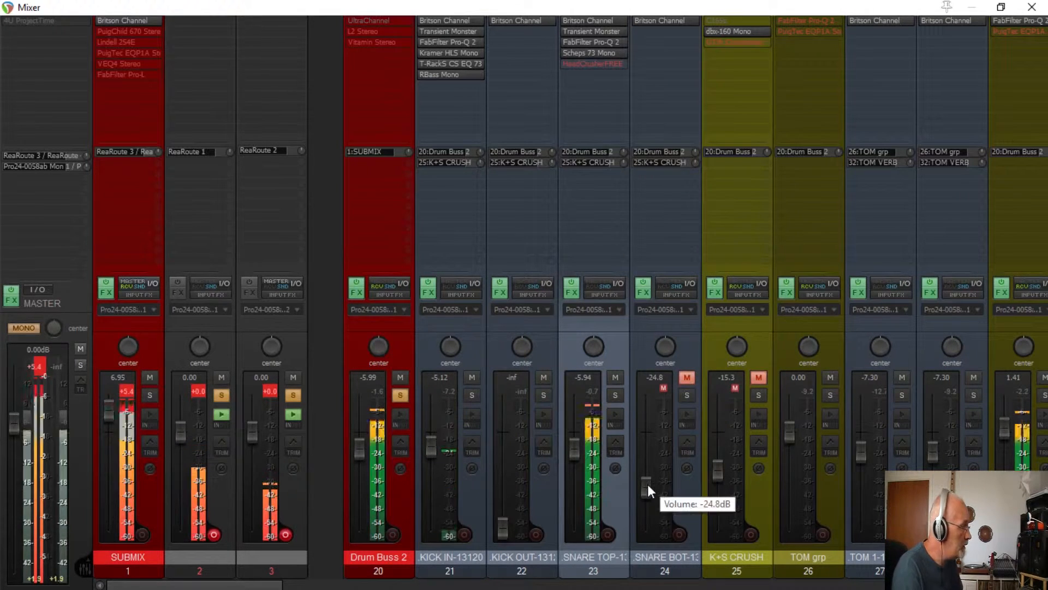
pyautogui.scroll(-3, 649, 485)
pyautogui.scroll(-1, 646, 487)
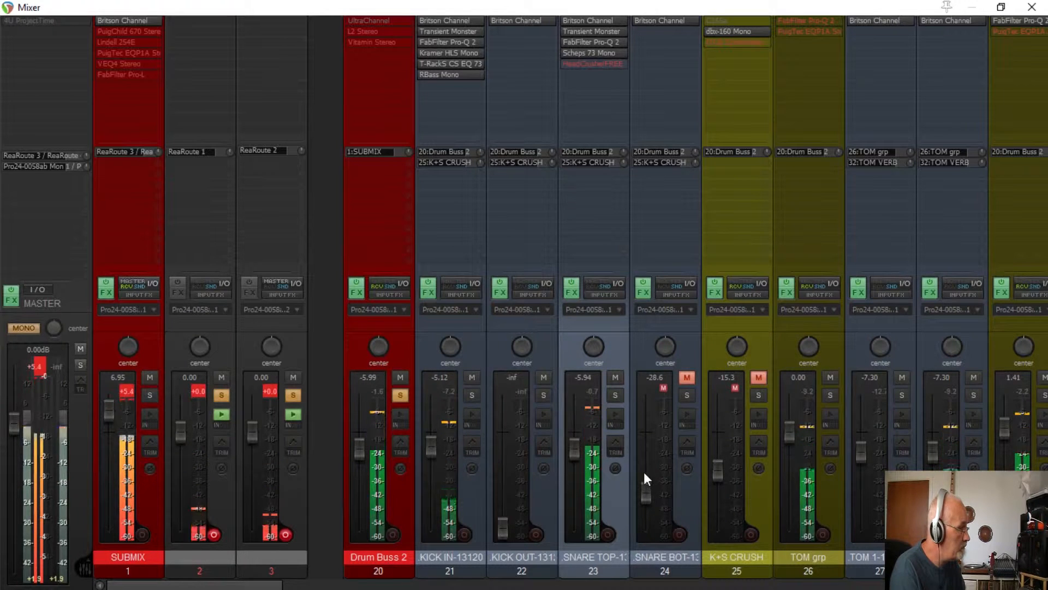
pyautogui.moveTo(644, 476)
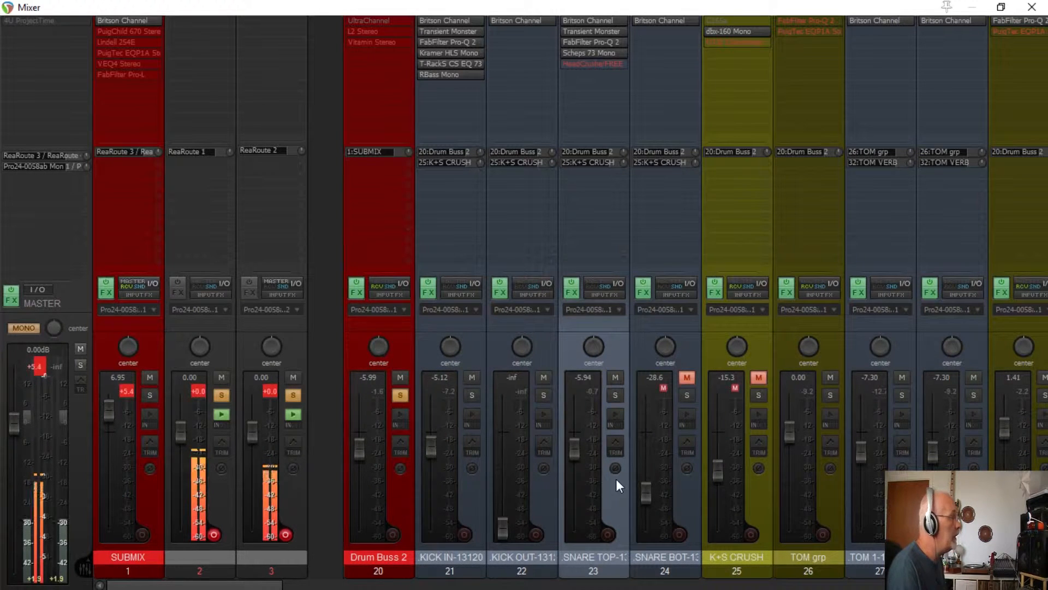
# Enable HeadCrusherFREE on SNARE TOP, compare it bypassed and active, and close it with the effect active.
pyautogui.click(580, 63)
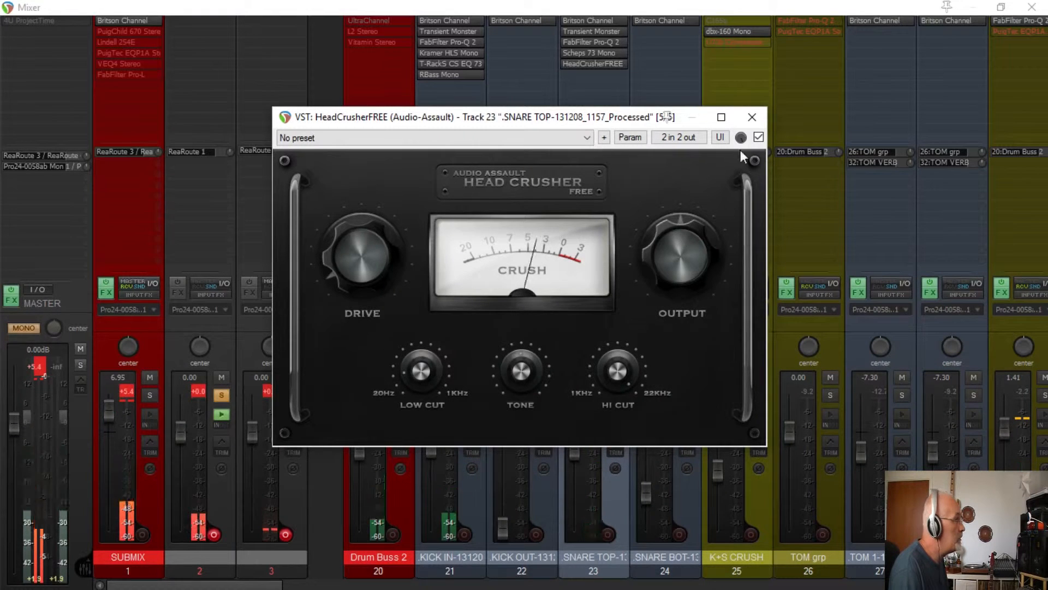
pyautogui.click(759, 138)
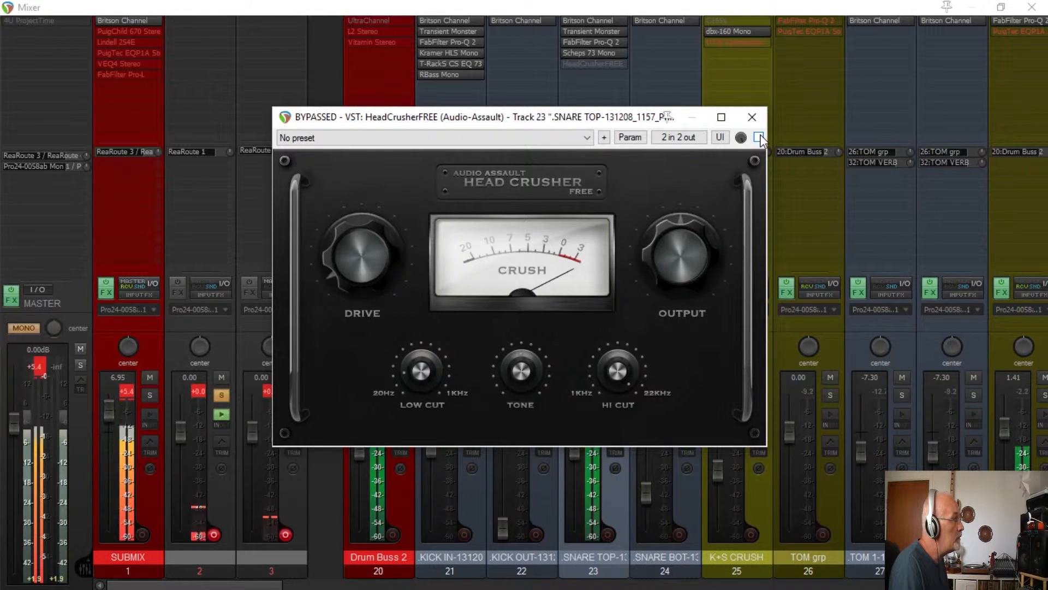
pyautogui.click(758, 137)
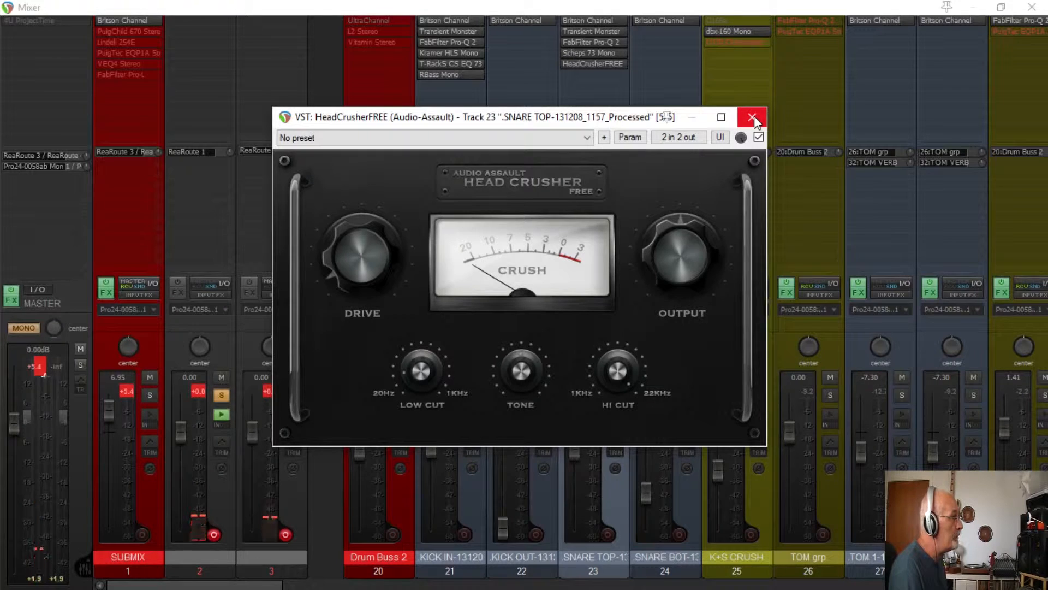
pyautogui.click(752, 117)
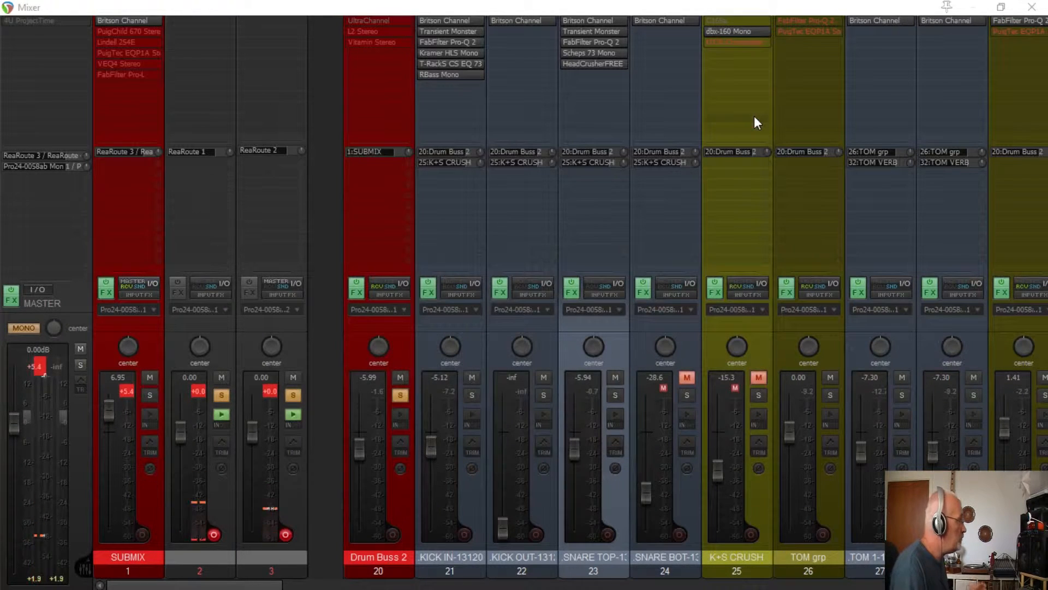
# Reopen HeadCrusherFREE on SNARE TOP and compare the snare repeatedly with the effect bypassed and active.
pyautogui.click(600, 67)
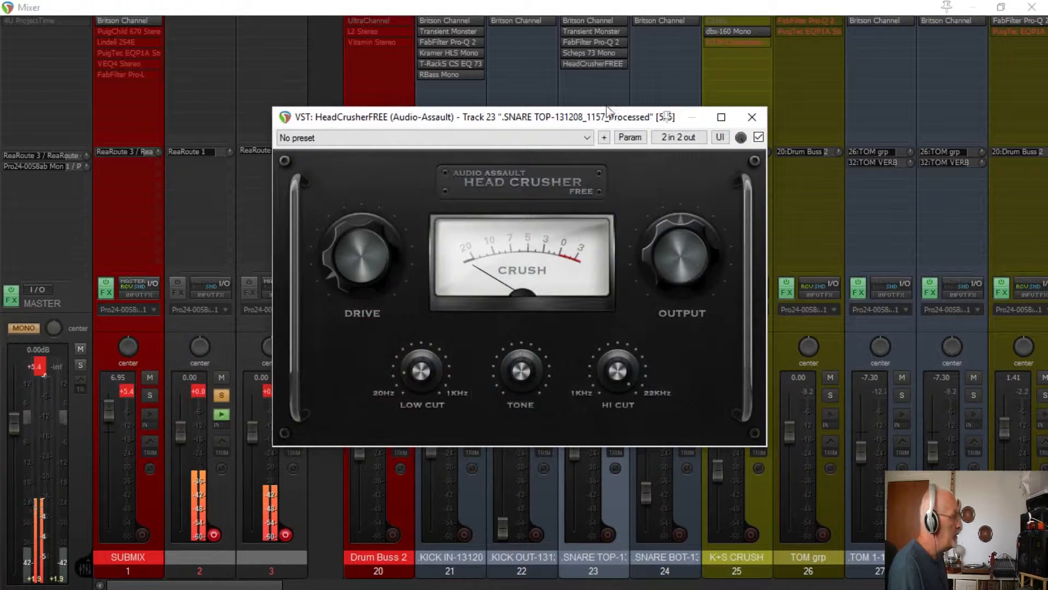
pyautogui.click(758, 137)
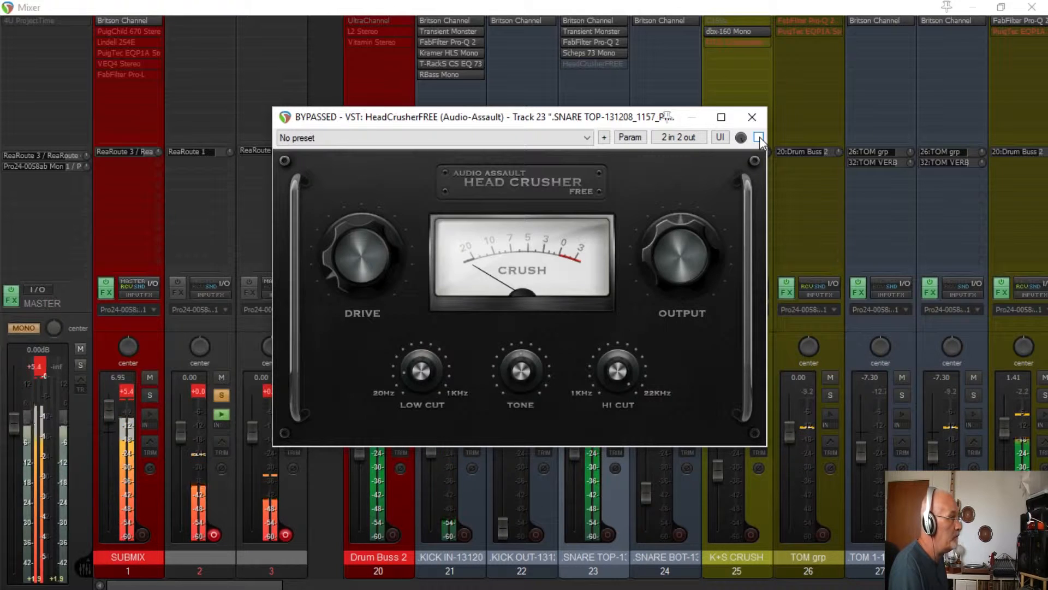
pyautogui.click(759, 137)
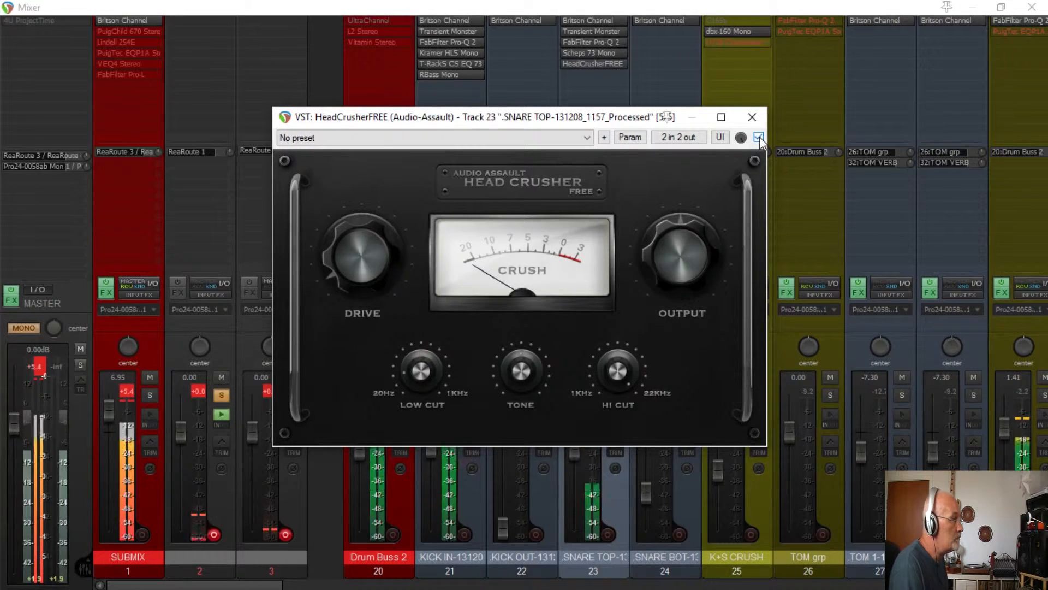
pyautogui.click(759, 138)
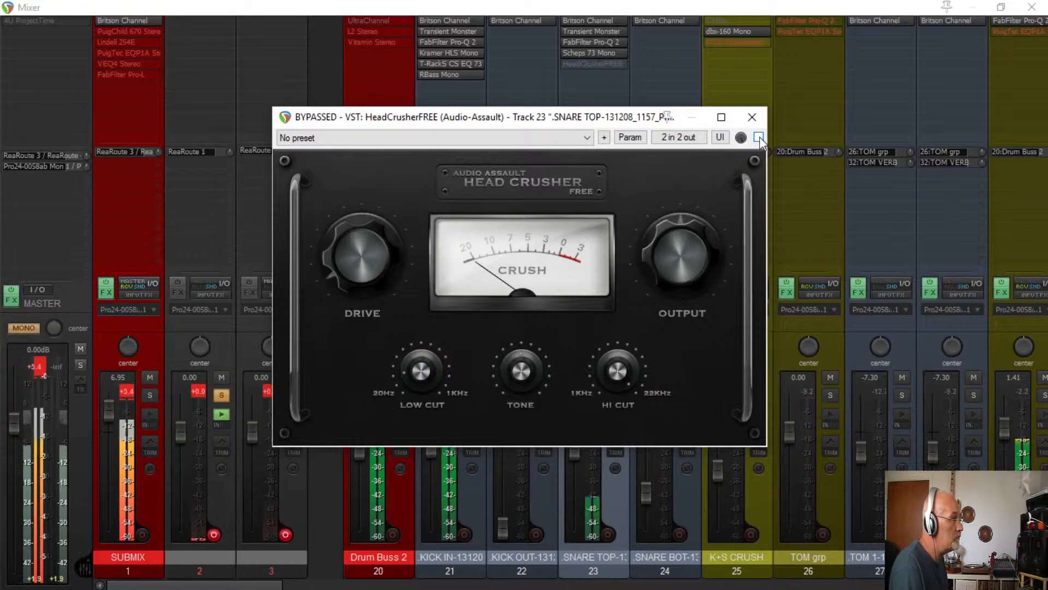
pyautogui.click(759, 137)
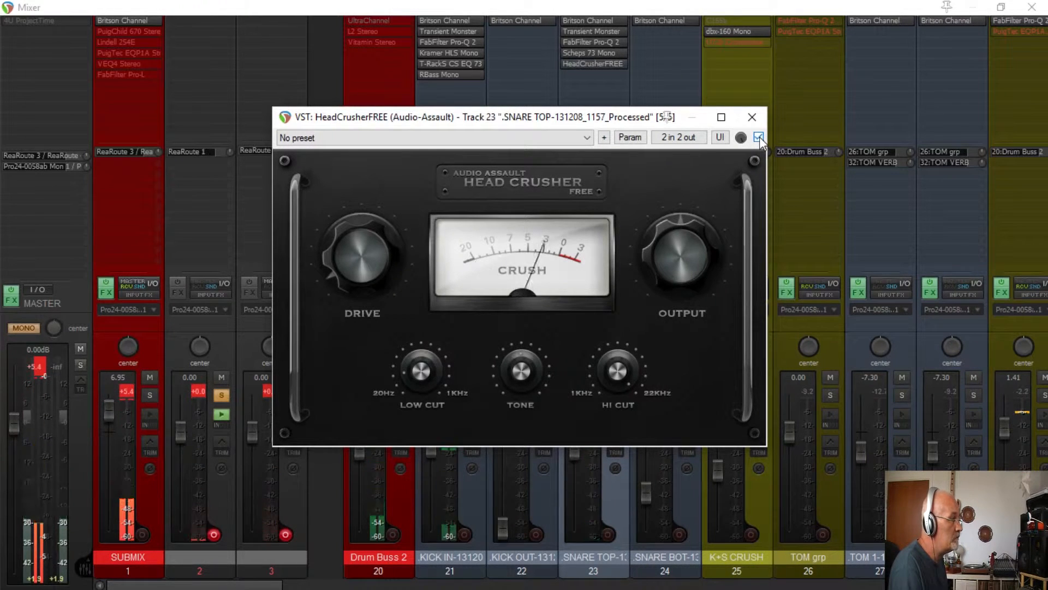
pyautogui.click(752, 121)
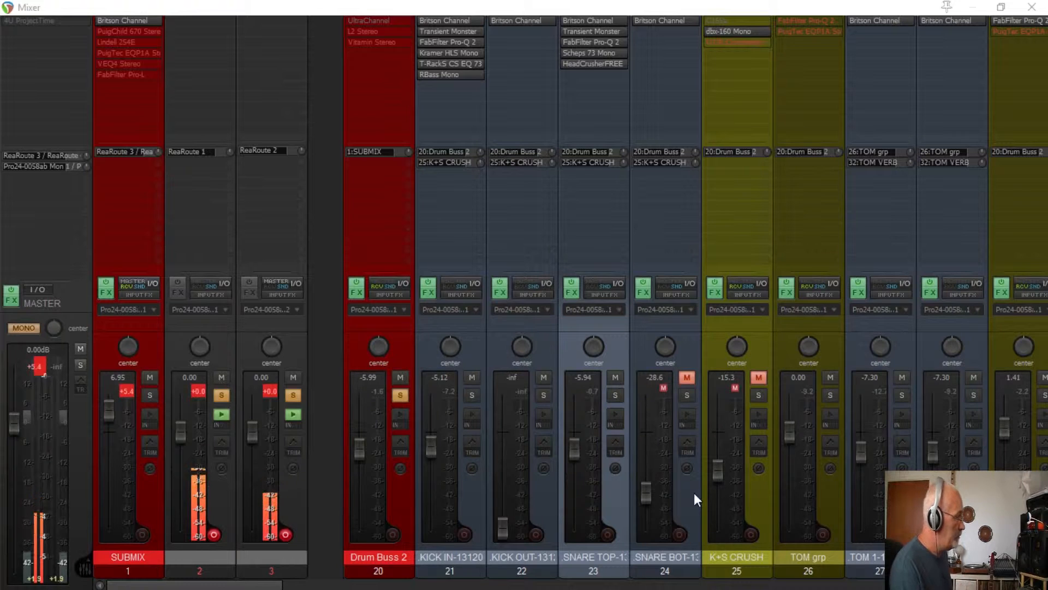
# Unmute SNARE BOT, try its volume at -39.0 dB, and mute it again for comparison.
pyautogui.click(685, 378)
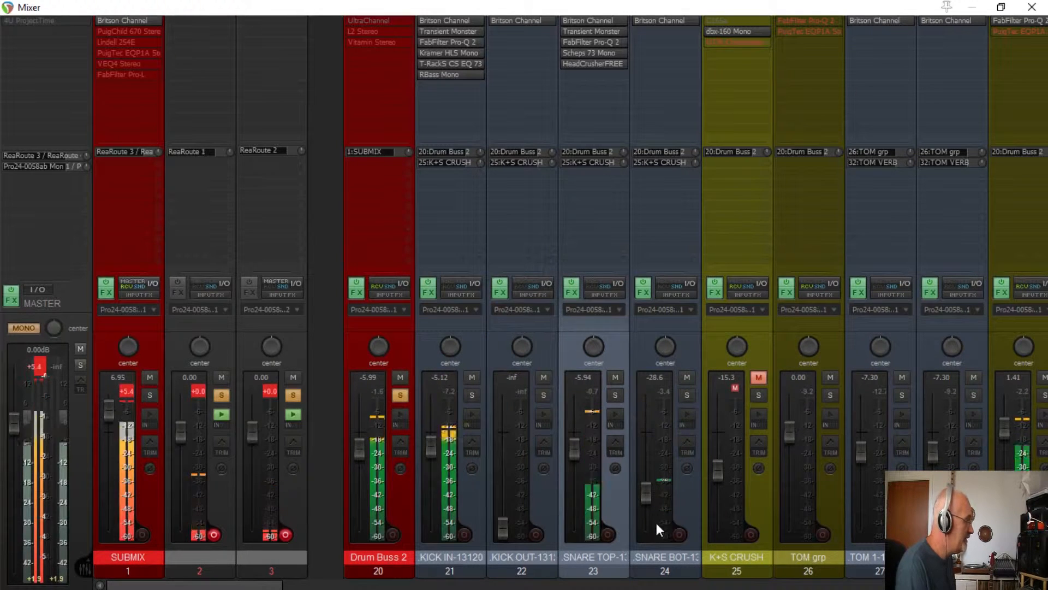
pyautogui.moveTo(646, 499)
pyautogui.mouseDown()
pyautogui.moveTo(651, 538)
pyautogui.moveTo(657, 463)
pyautogui.moveTo(636, 368)
pyautogui.moveTo(647, 509)
pyautogui.mouseUp()
pyautogui.click(685, 382)
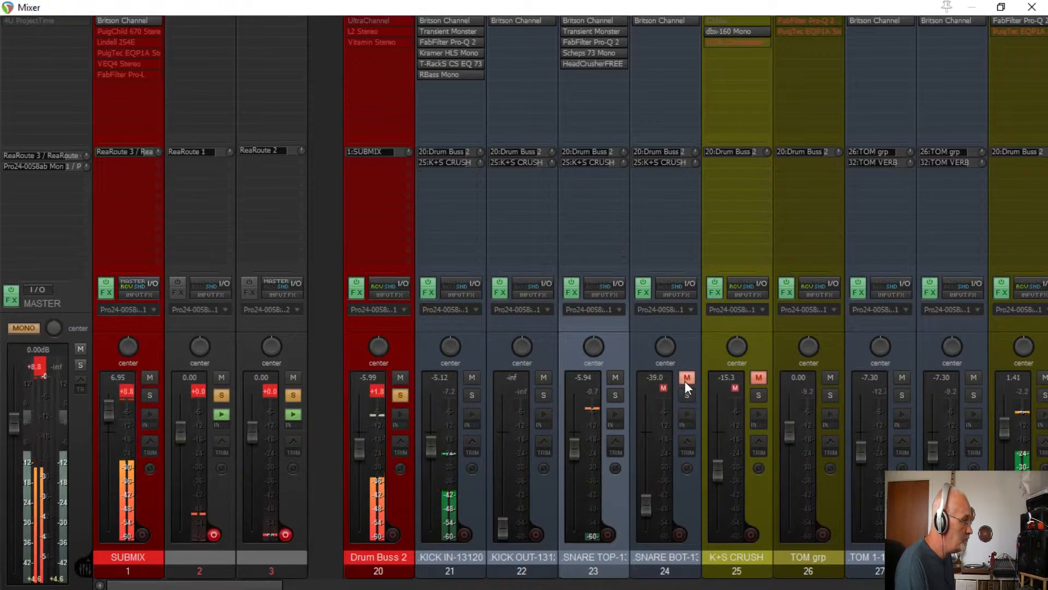
# Unmute SNARE BOT and adjust its volume to -30.1 dB by ear against the drums.
pyautogui.click(685, 378)
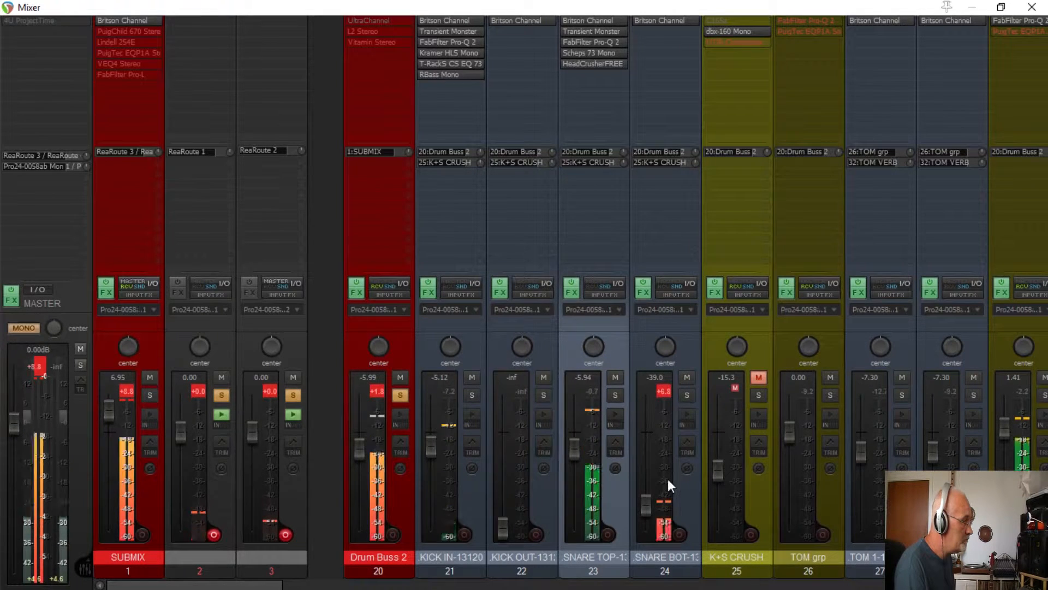
pyautogui.moveTo(643, 501); pyautogui.dragTo(660, 486)
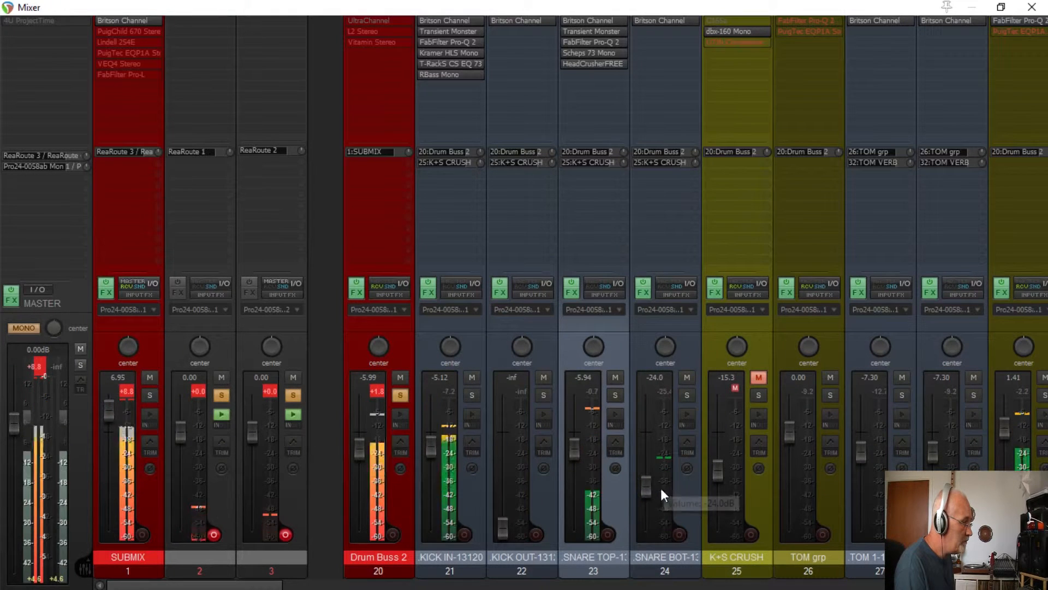
pyautogui.click(684, 498)
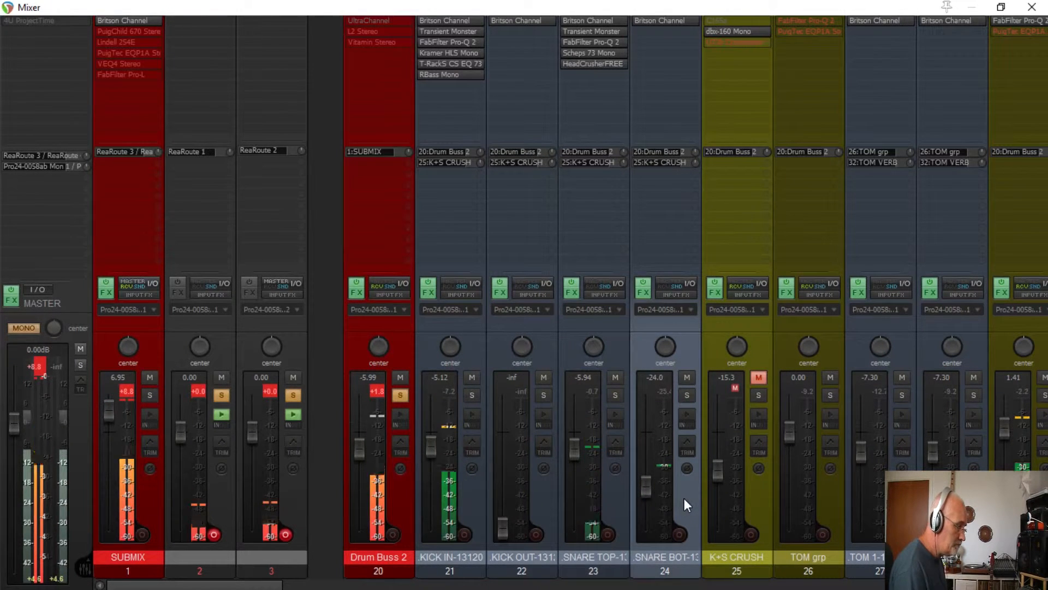
pyautogui.scroll(-5, 684, 498)
pyautogui.scroll(2, 684, 498)
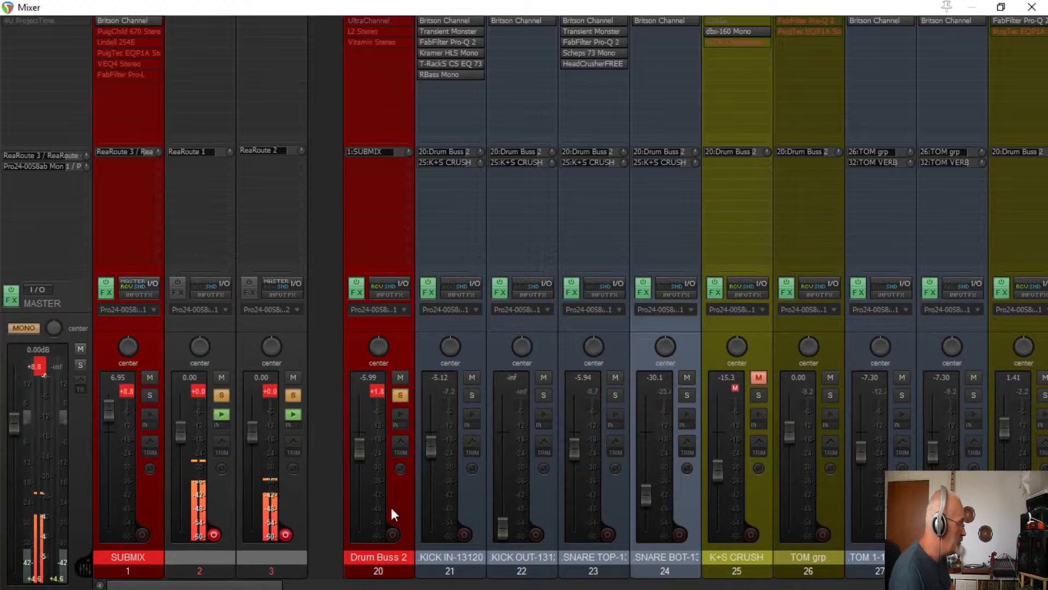
# Solo the overhead group OVH grp in place of Drum Buss 2.
pyautogui.moveTo(245, 583); pyautogui.dragTo(362, 567)
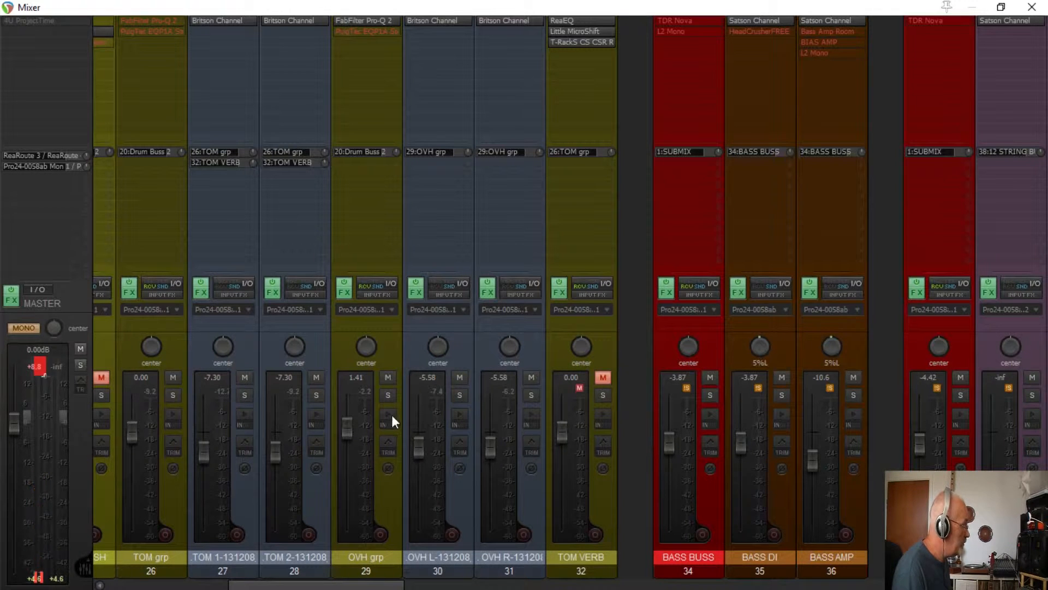
pyautogui.click(388, 395)
pyautogui.hscroll(-1, 388, 394)
pyautogui.hscroll(-8, 388, 404)
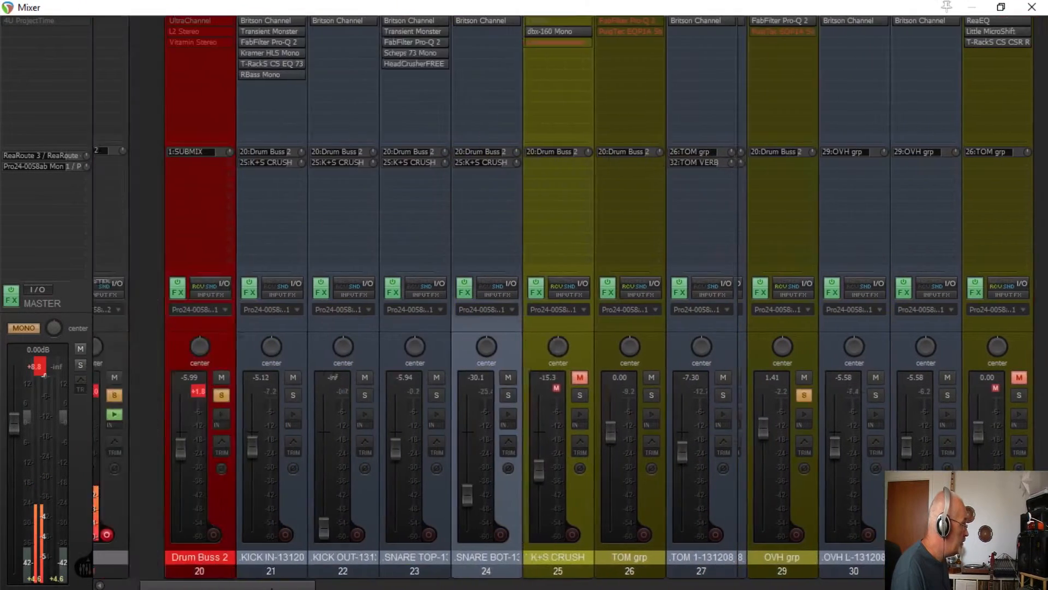
pyautogui.click(400, 396)
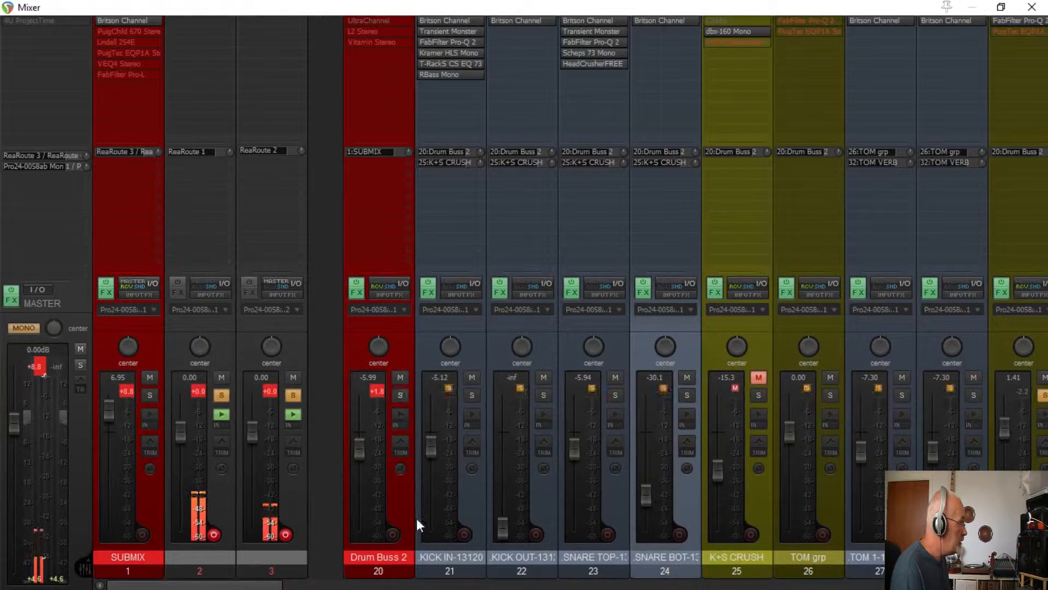
# In FabFilter Pro-Q 2 on OVH grp, audition a 5.46 dB bell boost around 492 Hz and return the band to a gentle cut.
pyautogui.moveTo(270, 585); pyautogui.dragTo(380, 585)
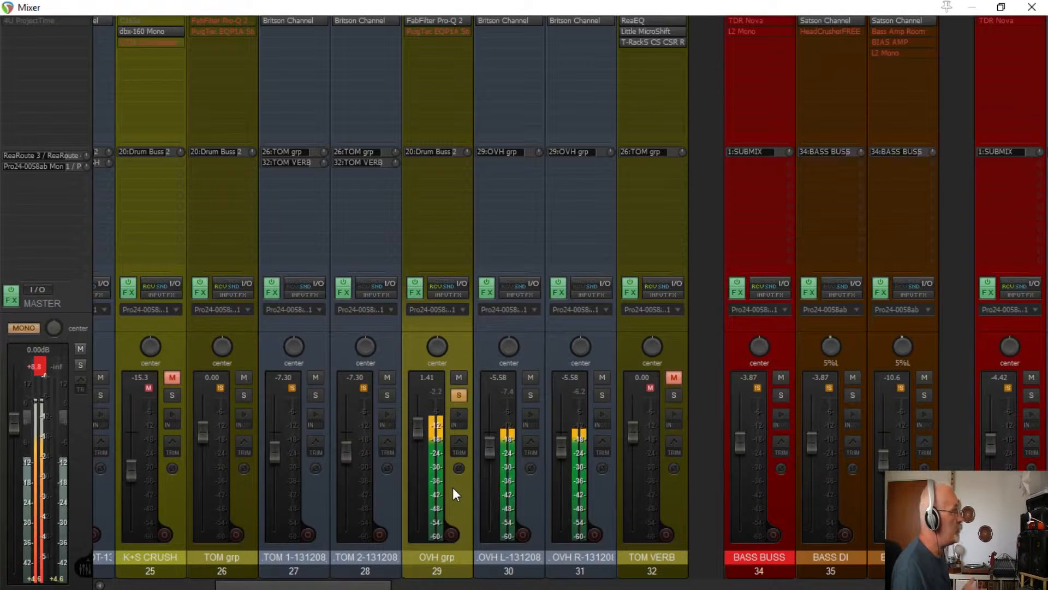
pyautogui.click(428, 19)
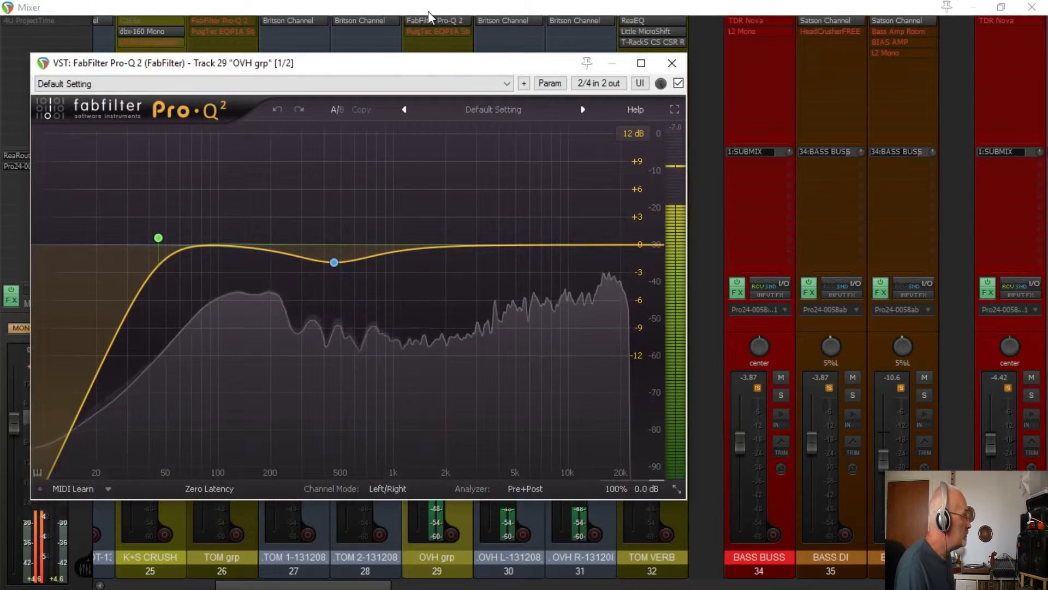
pyautogui.moveTo(334, 264)
pyautogui.moveTo(339, 263); pyautogui.dragTo(338, 195)
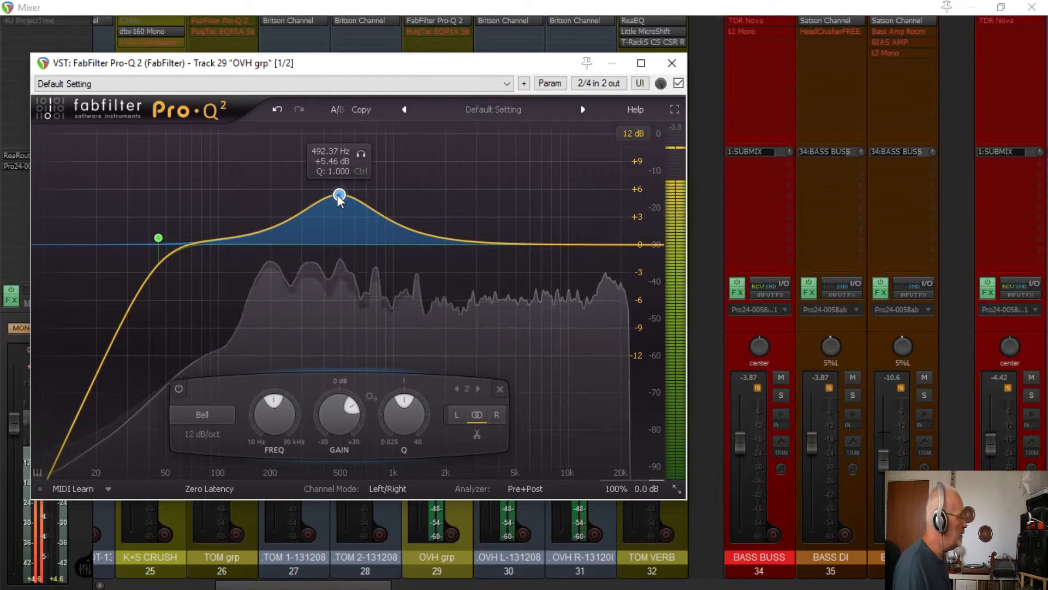
pyautogui.moveTo(339, 411); pyautogui.dragTo(334, 477)
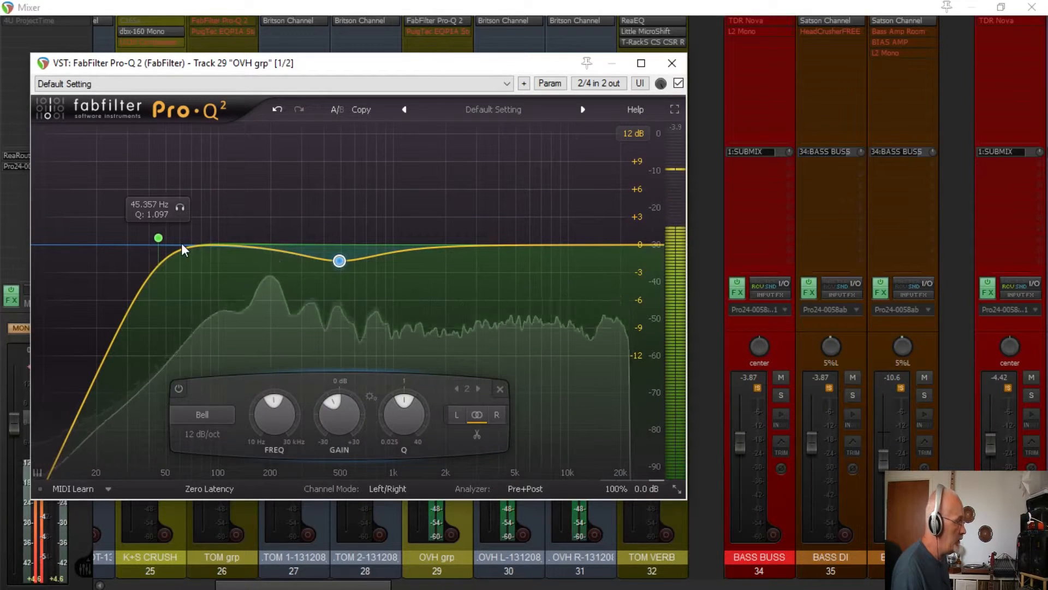
pyautogui.click(672, 64)
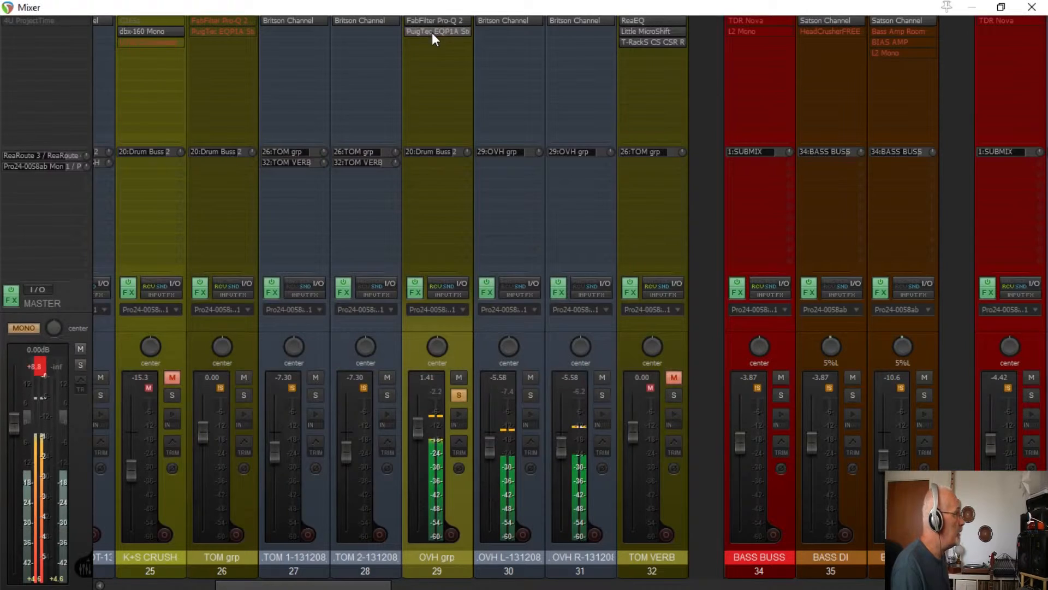
# Open PuigTec EQP1A on OVH grp and set its low-frequency boost to 3 at 100 CPS.
pyautogui.click(431, 31)
pyautogui.moveTo(419, 343); pyautogui.dragTo(652, 159)
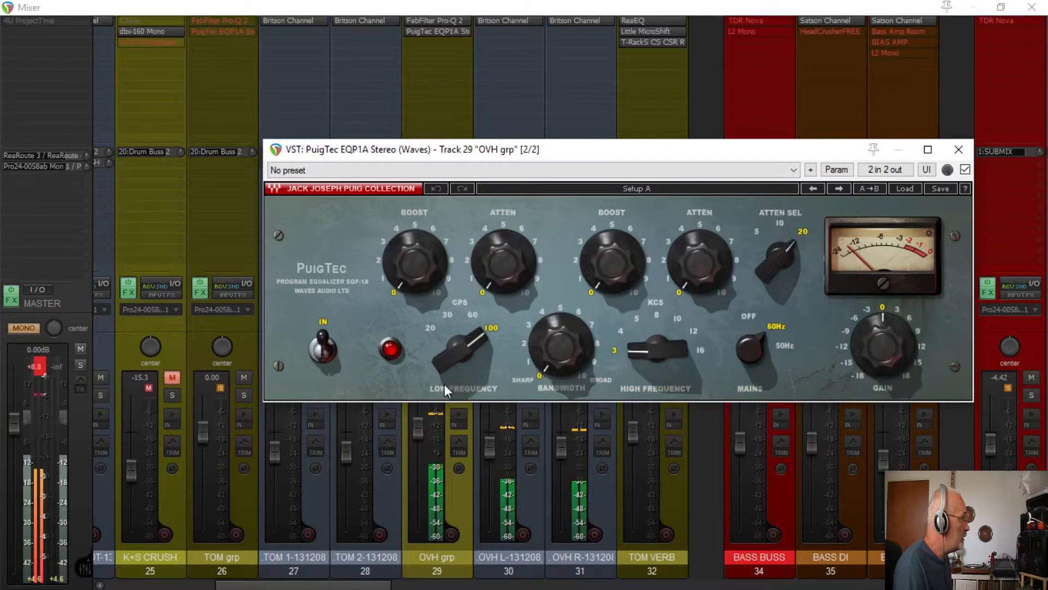
pyautogui.moveTo(423, 273); pyautogui.dragTo(423, 219)
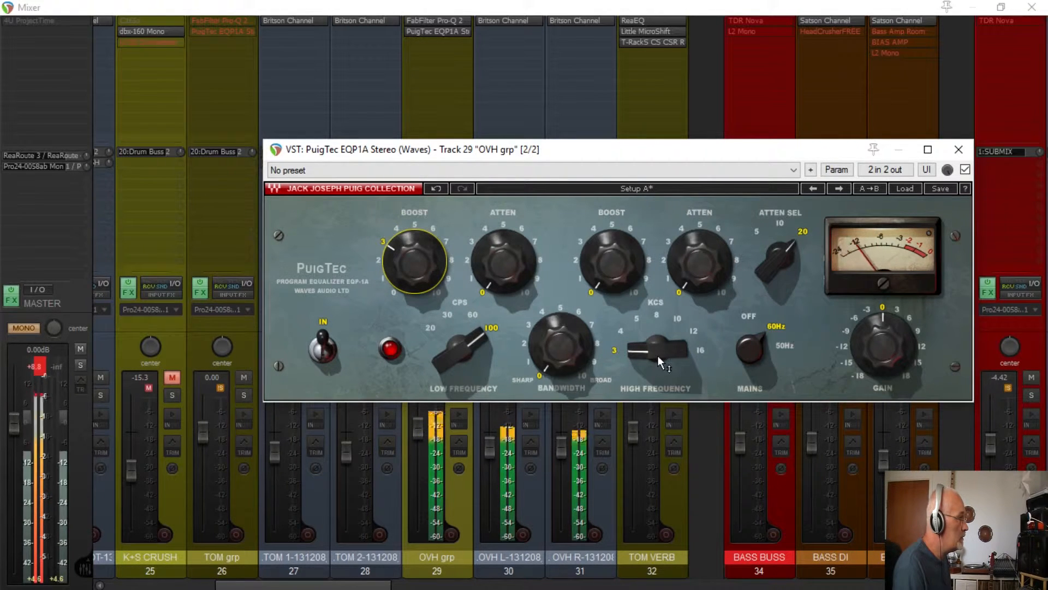
pyautogui.moveTo(658, 352)
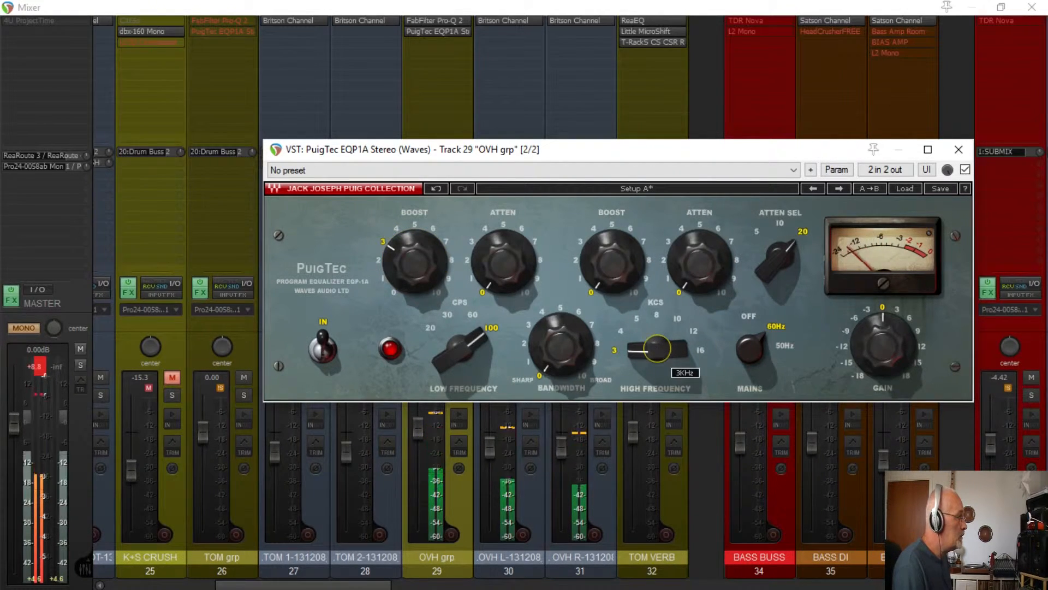
# In PuigTec EQP1A on OVH grp, set the high-frequency boost to 5 at 10 KCS and turn the mains hum off.
pyautogui.moveTo(658, 349)
pyautogui.mouseDown()
pyautogui.moveTo(658, 323)
pyautogui.moveTo(658, 342)
pyautogui.mouseUp()
pyautogui.moveTo(612, 262)
pyautogui.moveTo(612, 262); pyautogui.dragTo(612, 224)
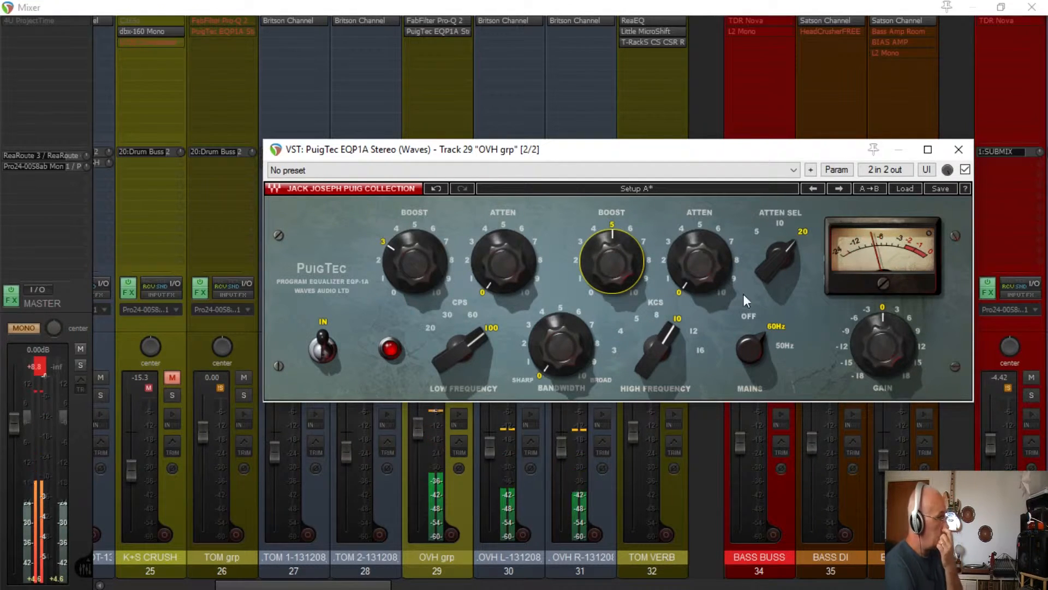
pyautogui.click(753, 355)
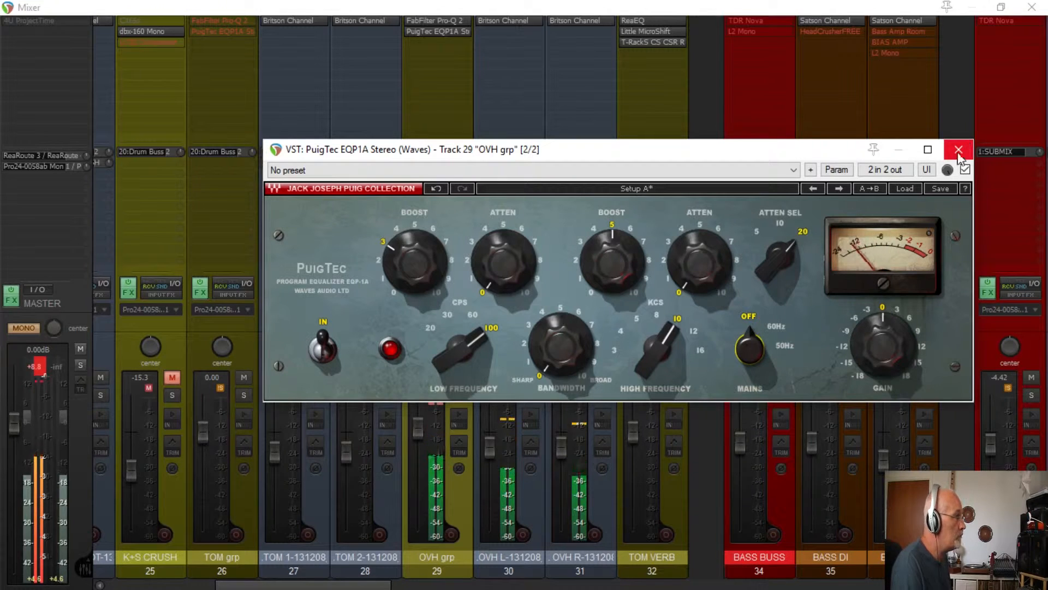
# Compare OVH grp with the PuigTec EQP1A bypassed and active, leave it enabled and close the plugin window.
pyautogui.click(965, 170)
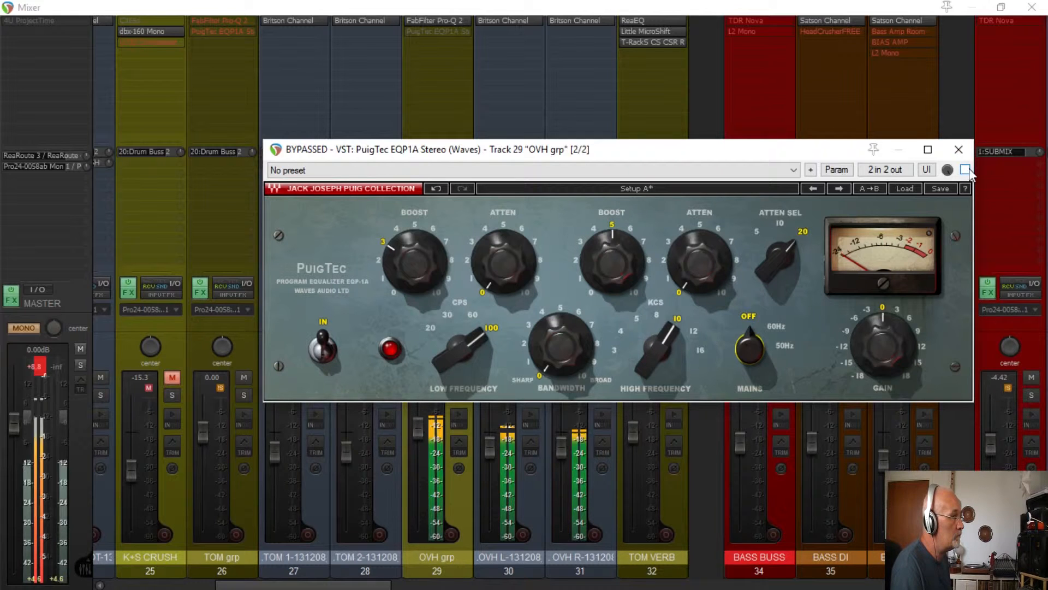
pyautogui.click(966, 170)
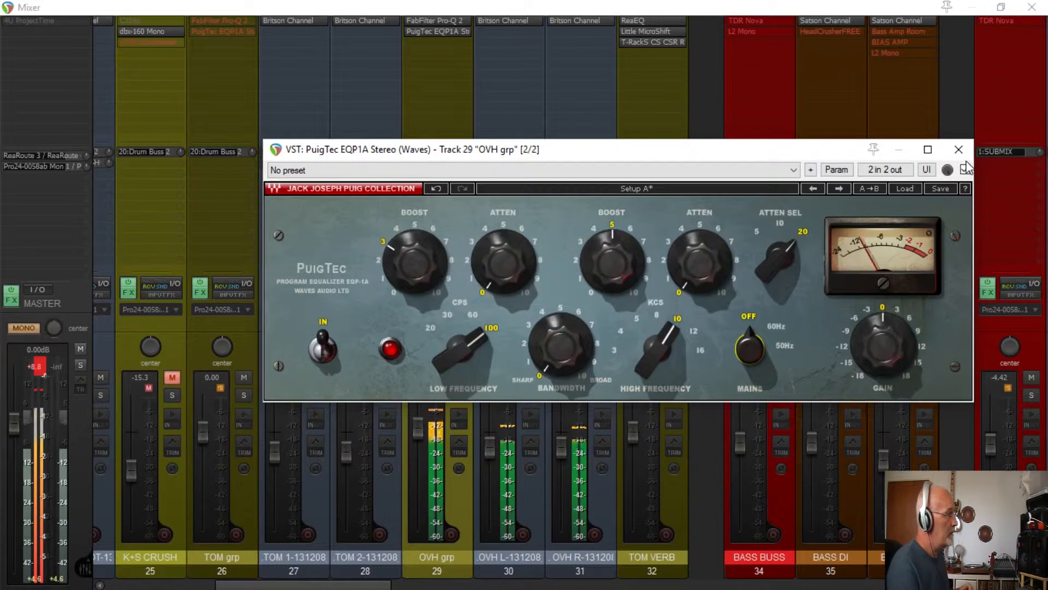
pyautogui.click(964, 170)
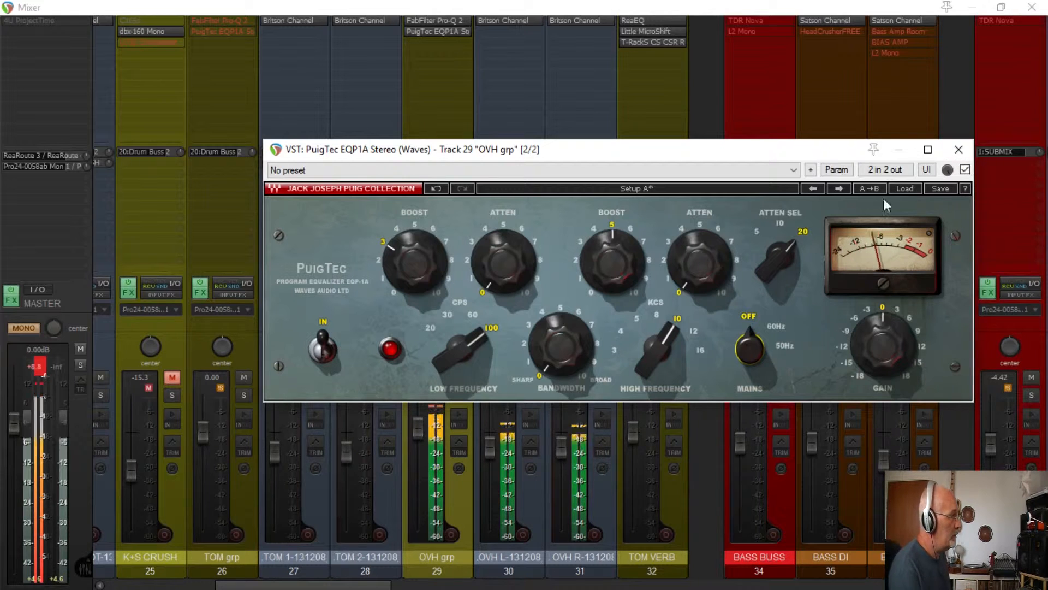
pyautogui.click(960, 150)
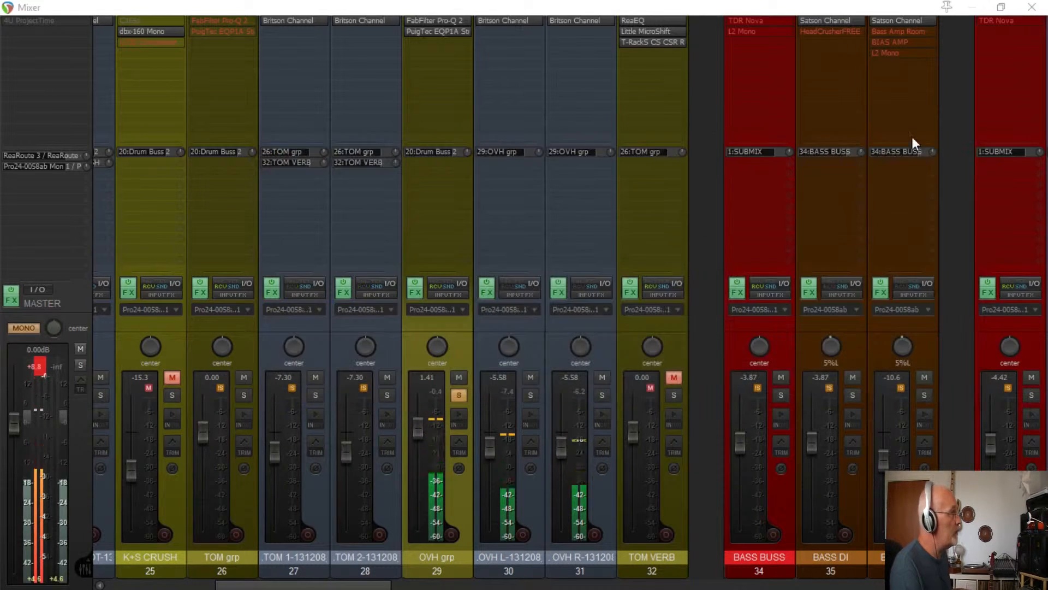
# Review the FabFilter Pro-Q 2 curve on OVH grp and compare the track with its whole FX chain disabled and enabled.
pyautogui.click(445, 21)
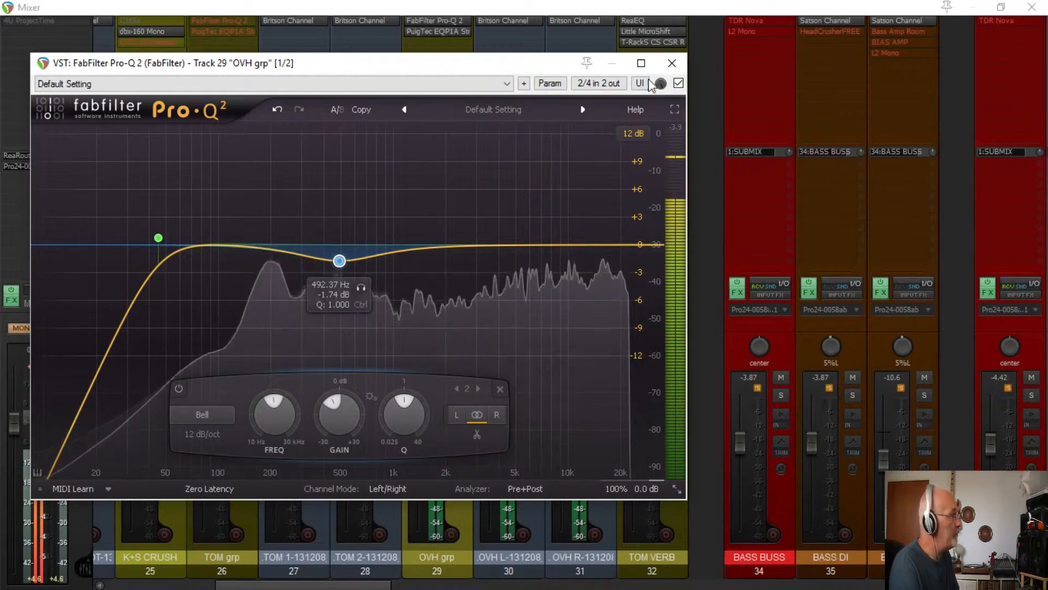
pyautogui.click(666, 58)
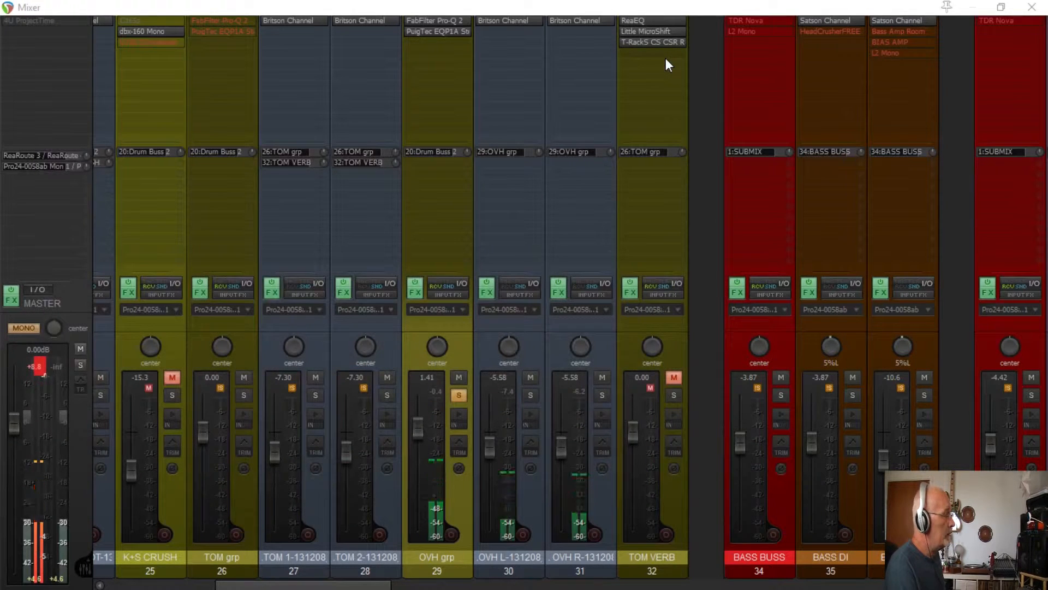
pyautogui.click(416, 283)
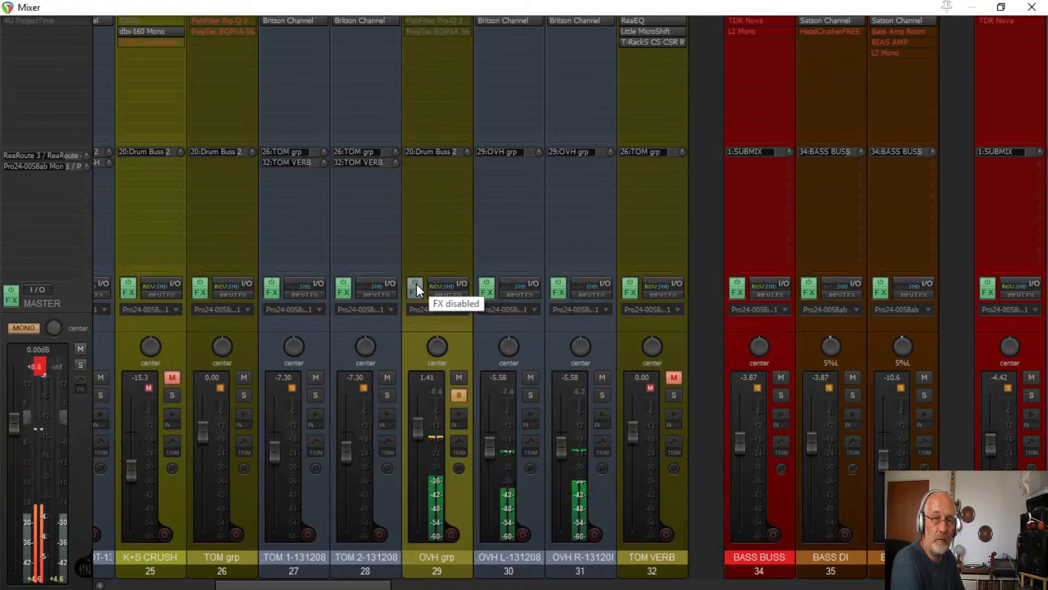
pyautogui.click(416, 284)
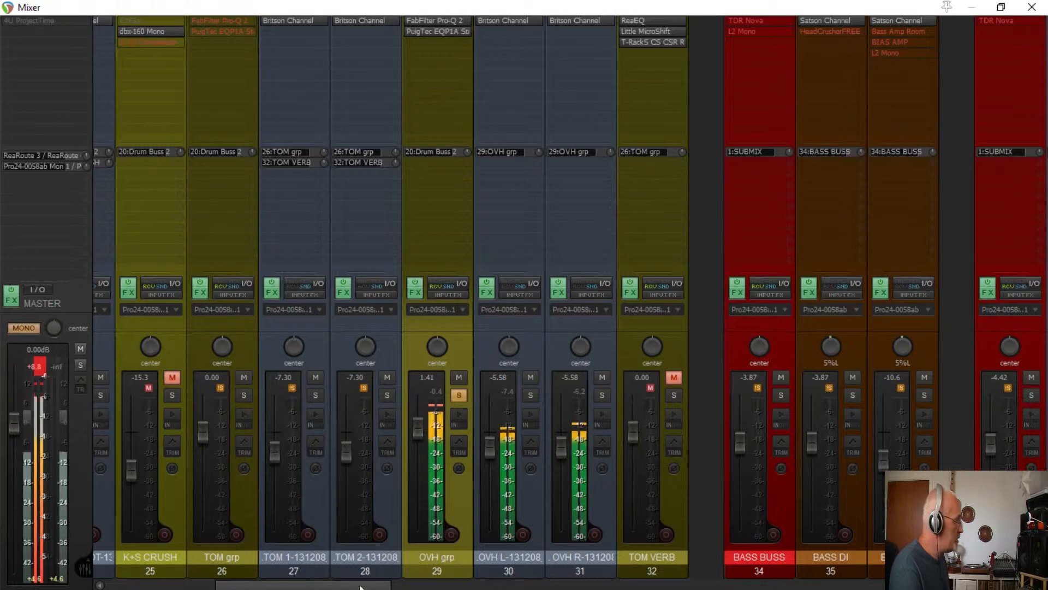
# Solo KICK IN and SNARE TOP together with the overhead group.
pyautogui.moveTo(368, 584); pyautogui.dragTo(285, 584)
pyautogui.click(330, 396)
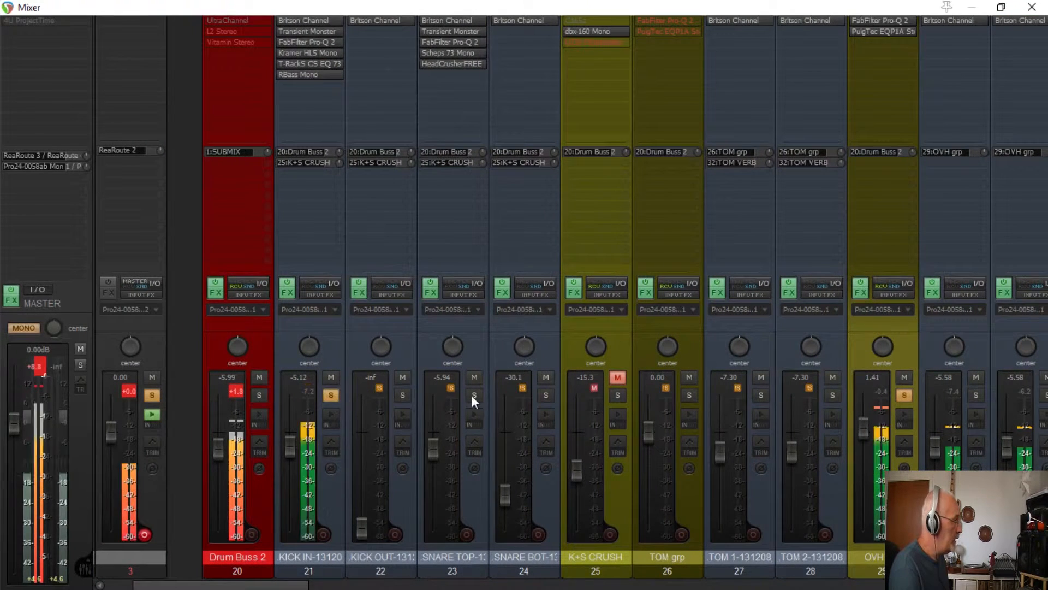
pyautogui.click(472, 395)
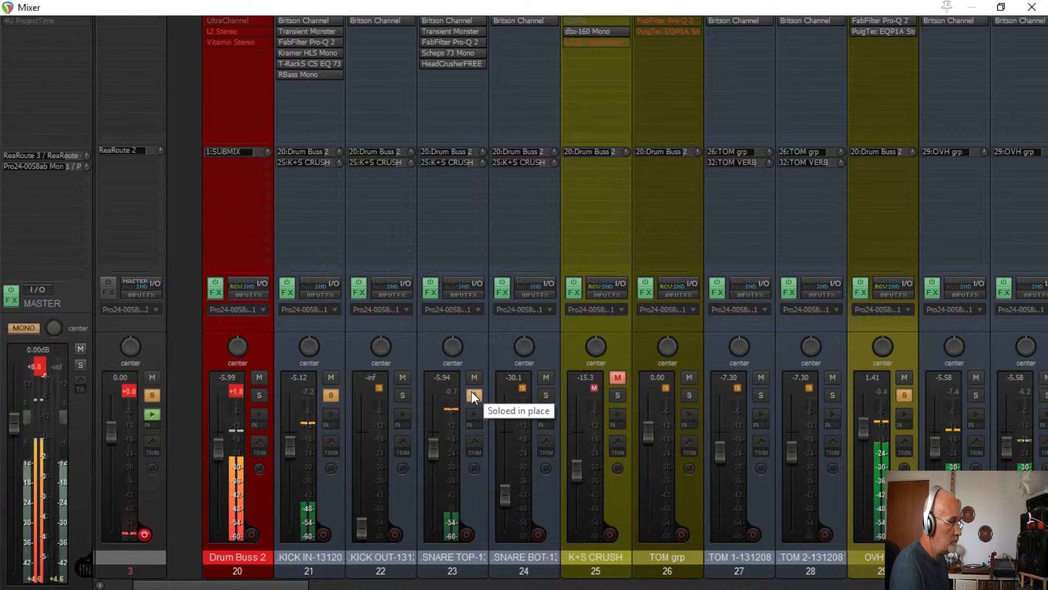
# Lower KICK IN to -13.0 dB and SNARE TOP to -10.9 dB to balance them against the overheads.
pyautogui.moveTo(296, 442); pyautogui.dragTo(294, 457)
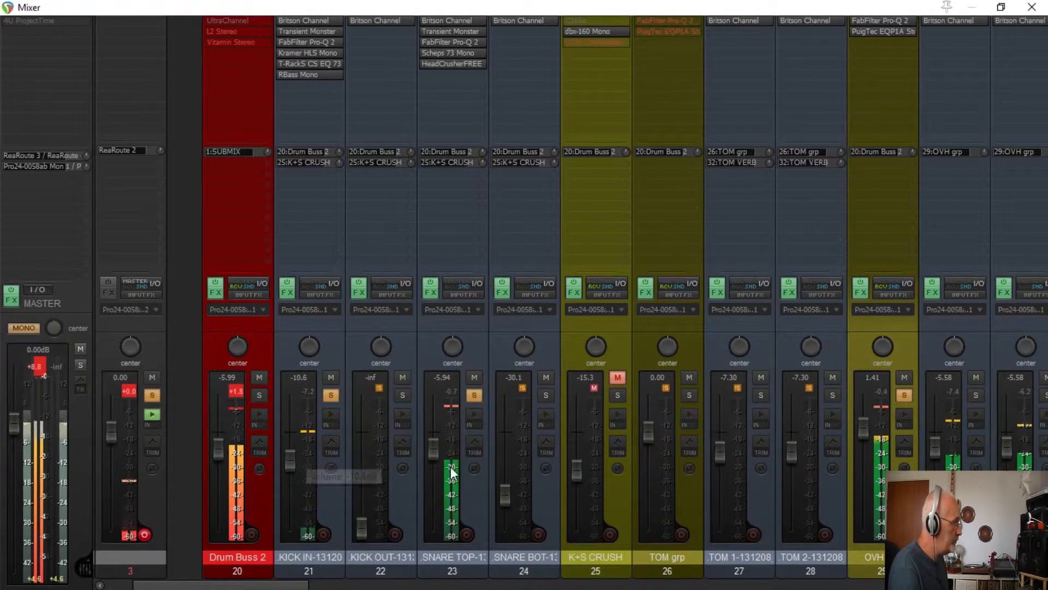
pyautogui.moveTo(435, 454); pyautogui.dragTo(437, 463)
pyautogui.moveTo(295, 454); pyautogui.dragTo(294, 459)
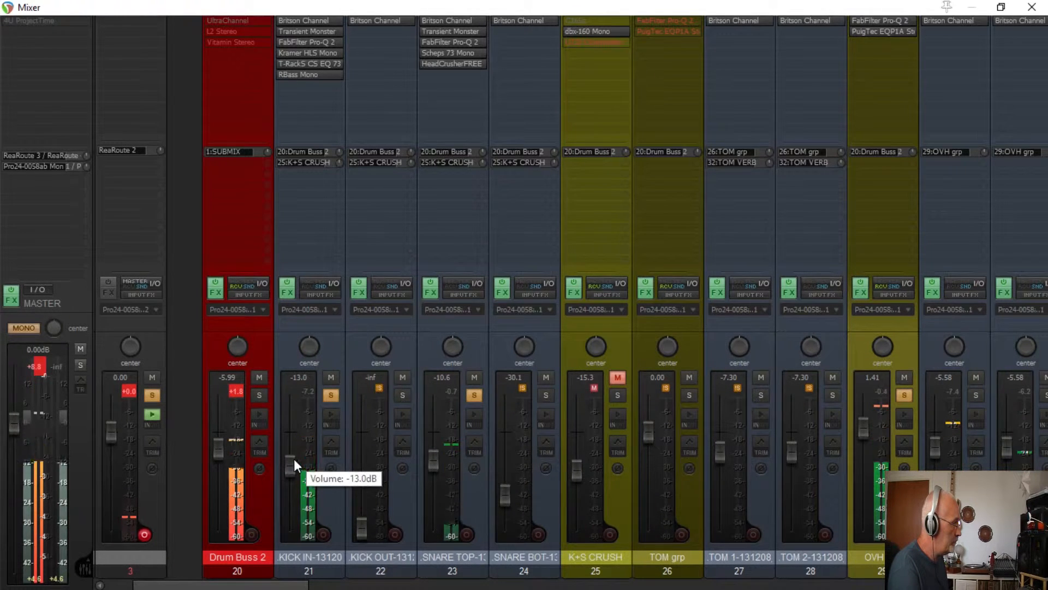
pyautogui.moveTo(440, 461); pyautogui.dragTo(438, 463)
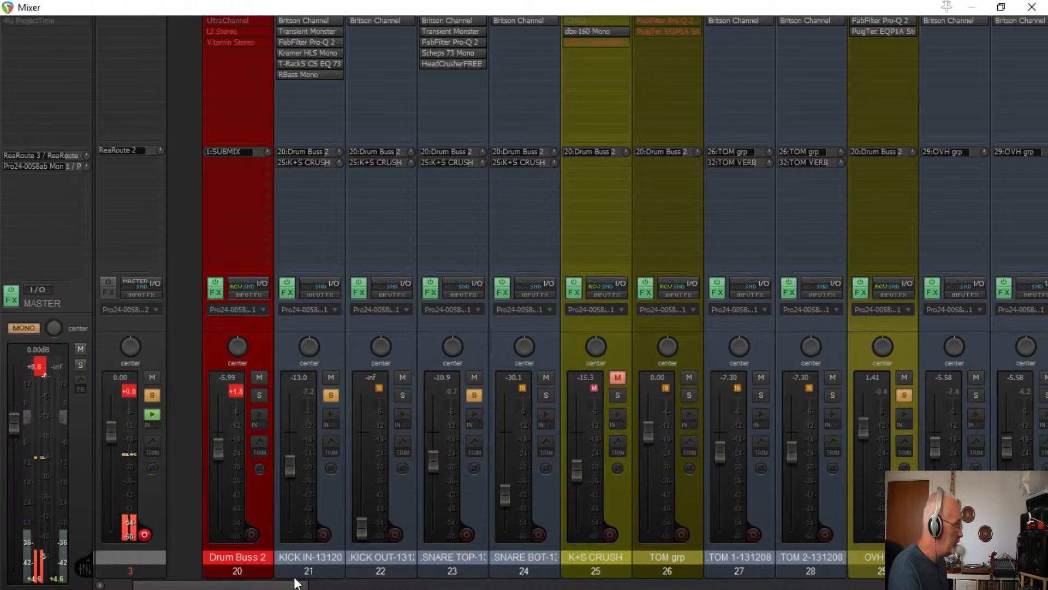
# Select TOM grp in the mixer, move the mixer away to reveal the arrangement and close the Scheps 73 Mono window.
pyautogui.moveTo(293, 584); pyautogui.dragTo(327, 585)
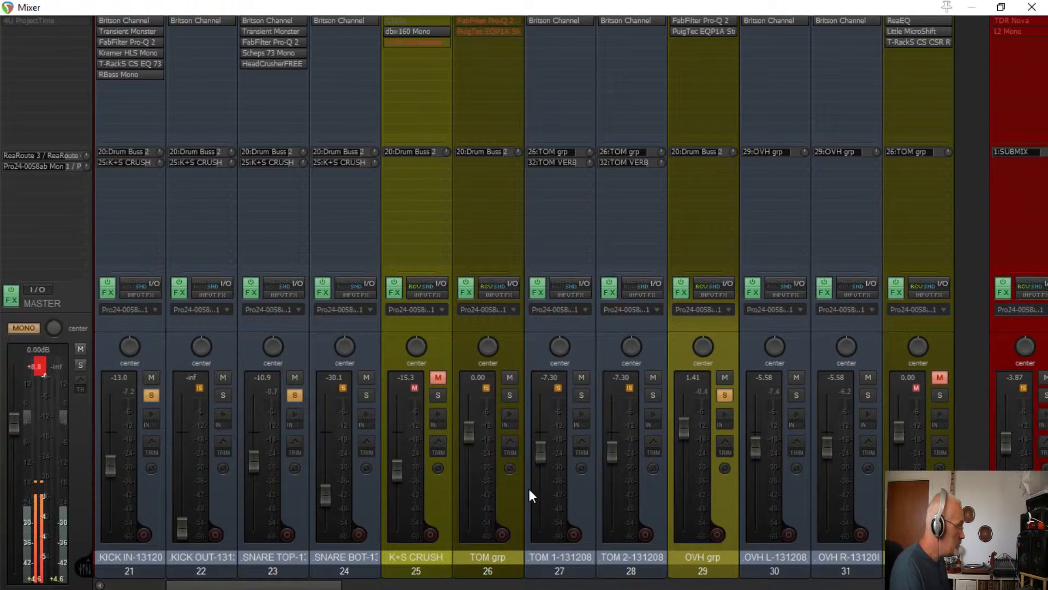
pyautogui.click(506, 496)
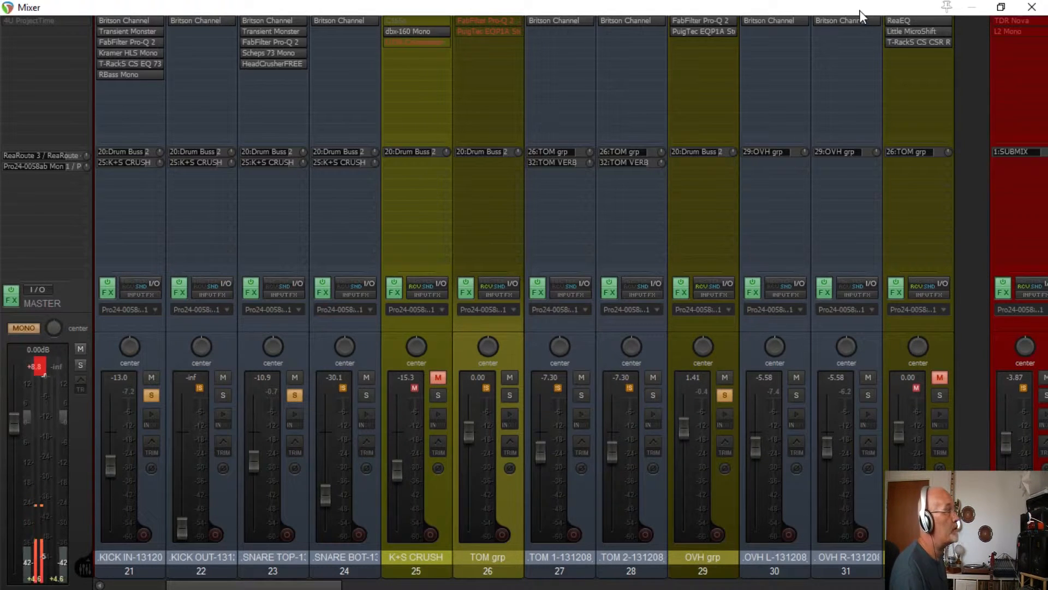
pyautogui.moveTo(860, 9); pyautogui.dragTo(850, 589)
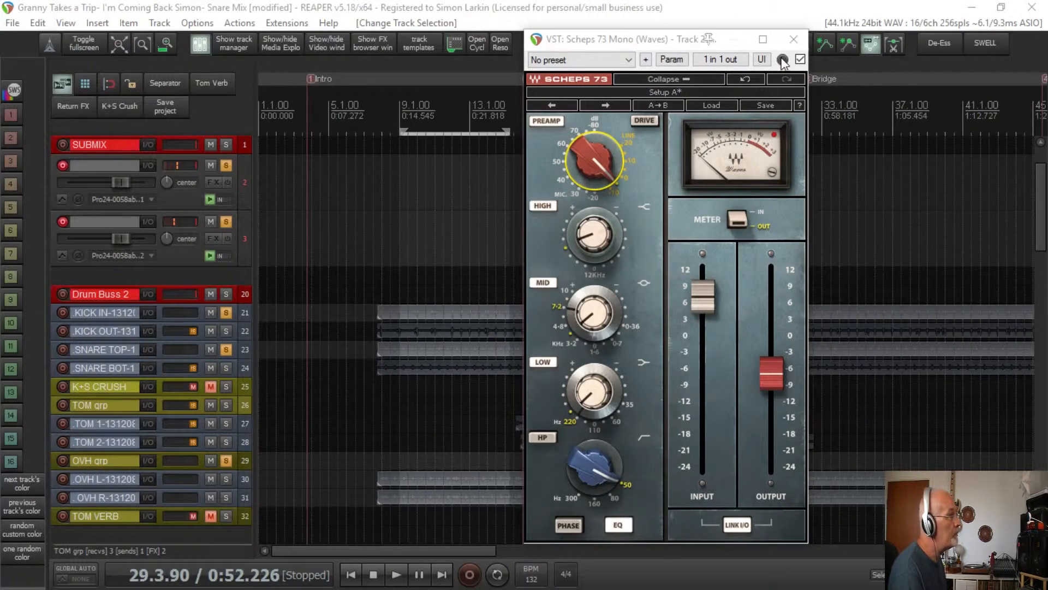
pyautogui.click(793, 39)
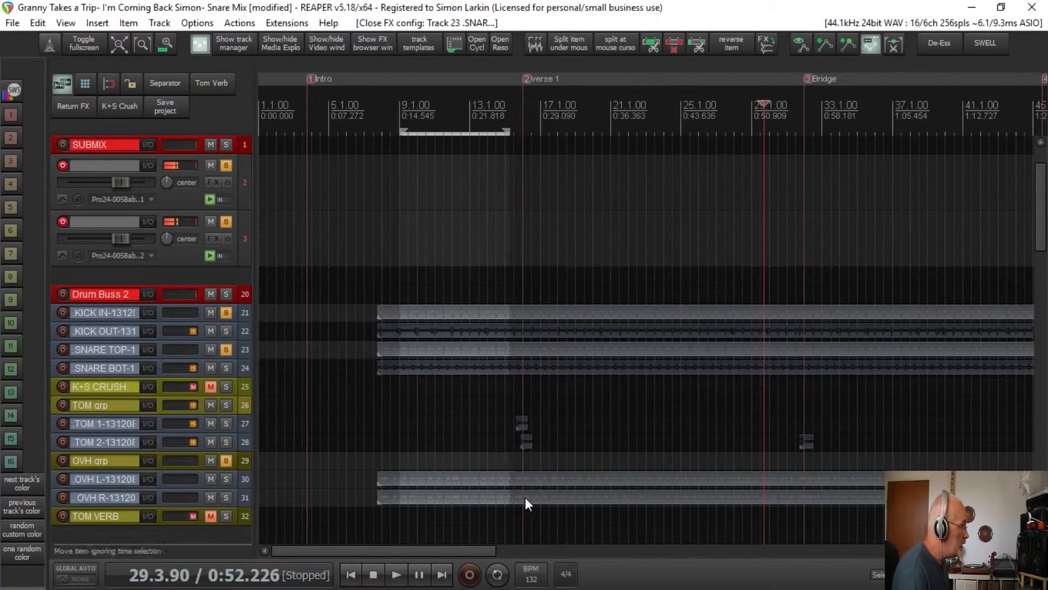
# Find the tom fill just before the Bridge 2 marker and place the edit cursor at its start, 77.2.62.
pyautogui.click(512, 386)
pyautogui.press('space')
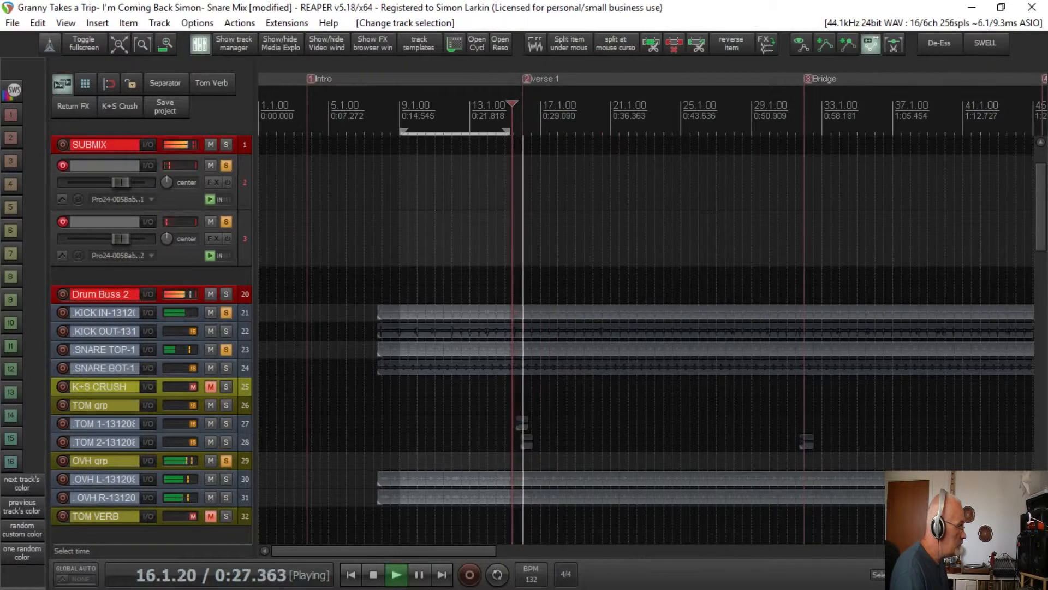
pyautogui.press('space')
pyautogui.scroll(-3, 512, 386)
pyautogui.scroll(3, 797, 419)
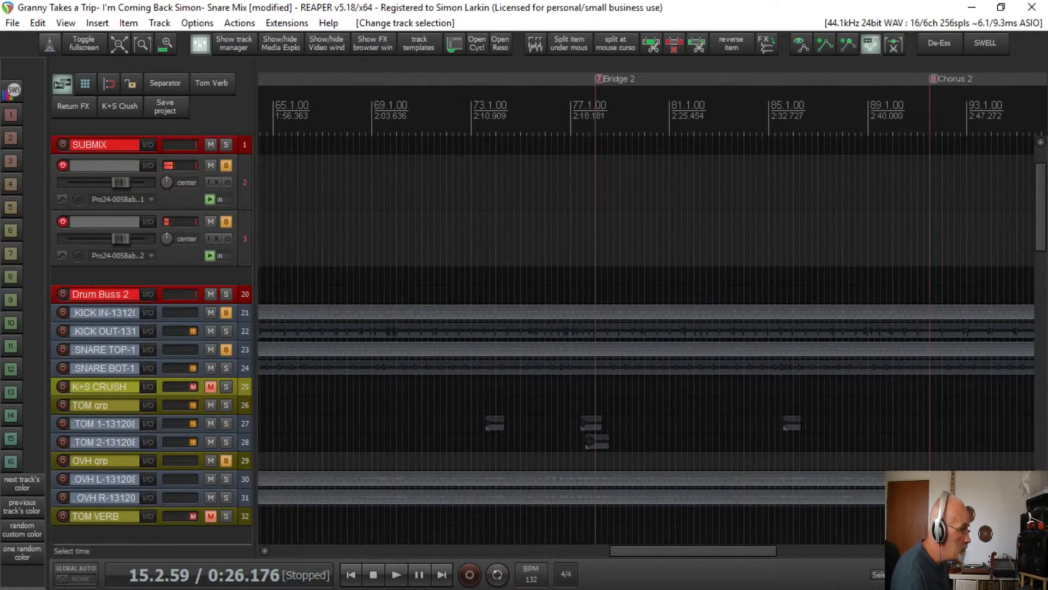
pyautogui.click(639, 395)
pyautogui.press('space')
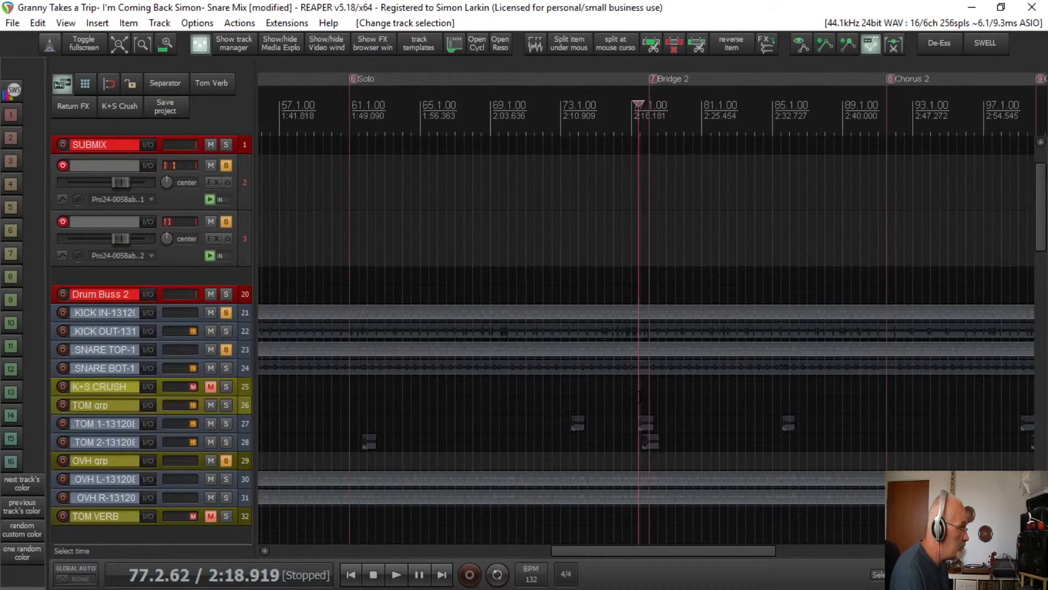
pyautogui.press('space')
pyautogui.scroll(8, 638, 395)
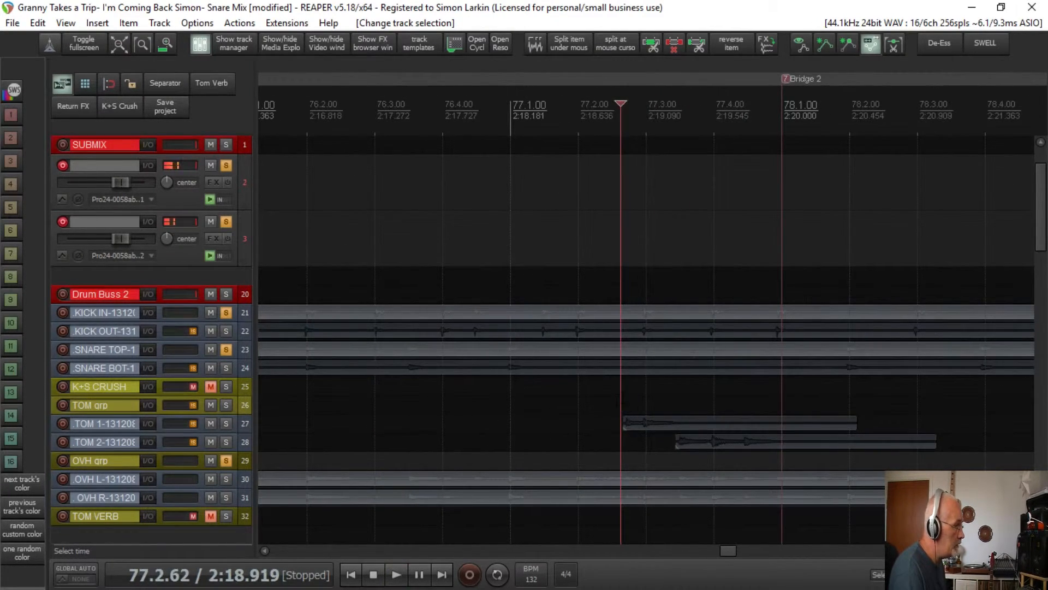
# Make a time selection over the tom fill around the Bridge 2 marker, enable repeat and audition the loop.
pyautogui.moveTo(621, 402); pyautogui.dragTo(920, 407)
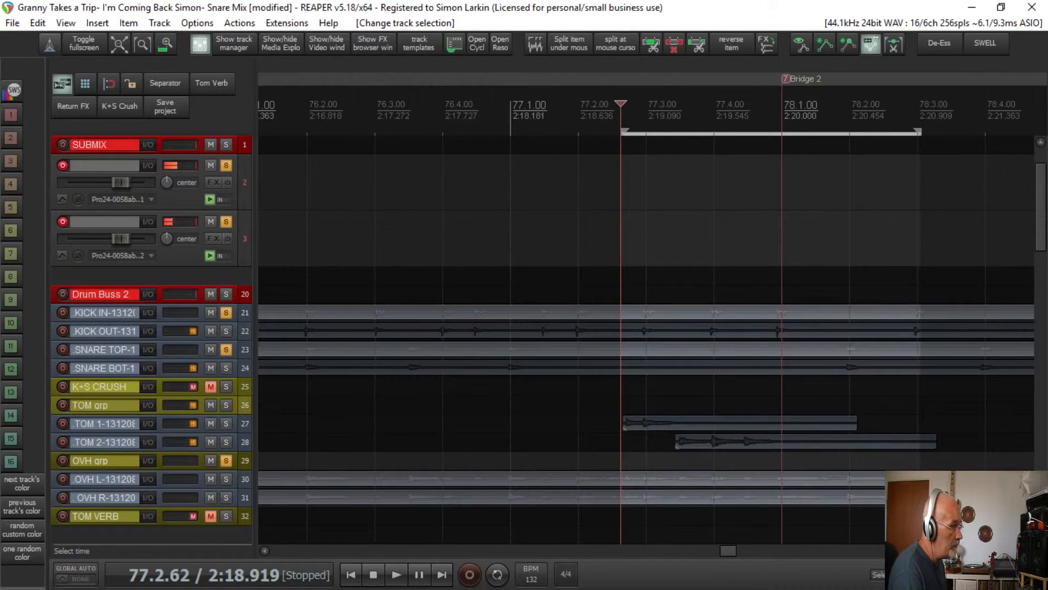
pyautogui.click(497, 575)
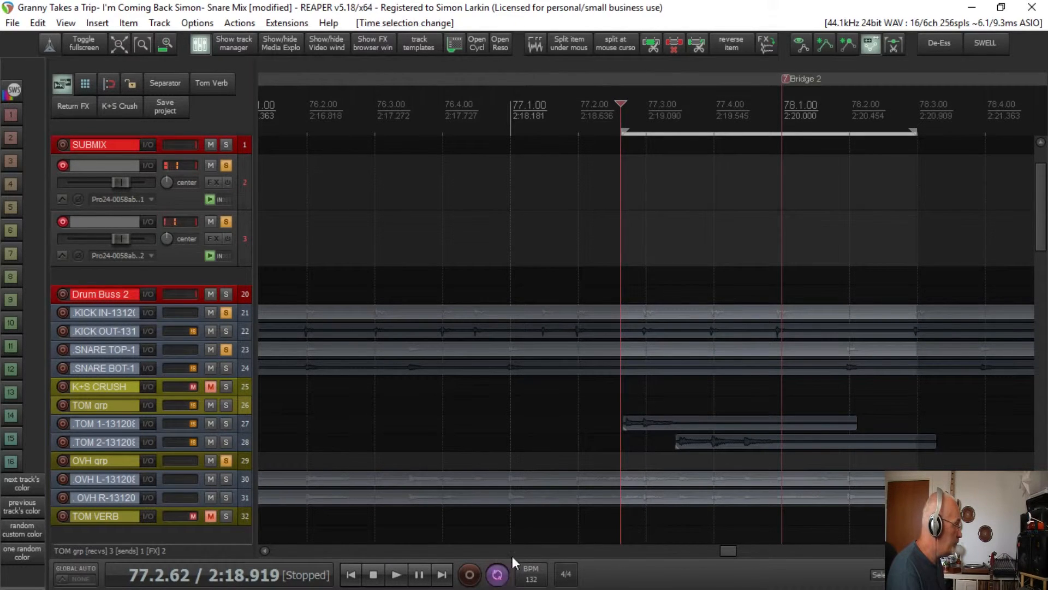
pyautogui.press('space')
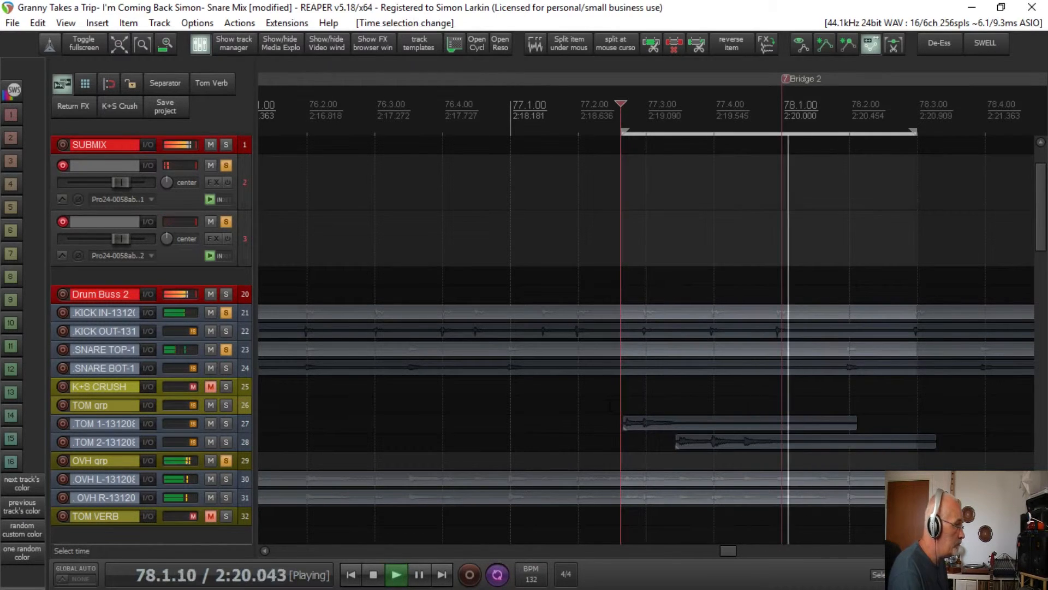
pyautogui.press('space')
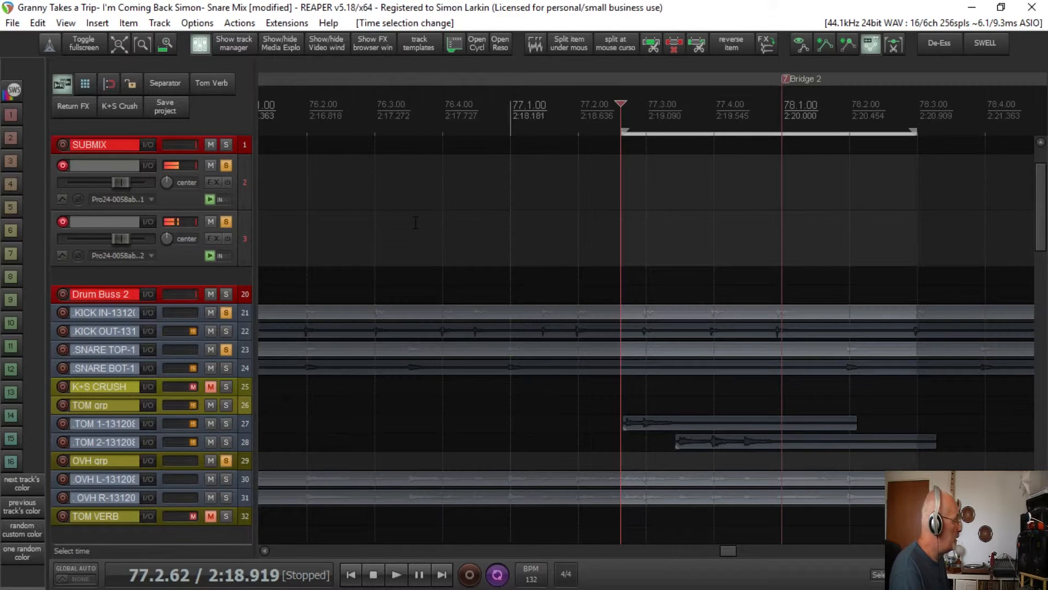
# Return to the mixer, inspect the Britson Channel plugins on TOM 1 and TOM 2, and solo only TOM grp.
pyautogui.moveTo(565, 589); pyautogui.dragTo(553, 1)
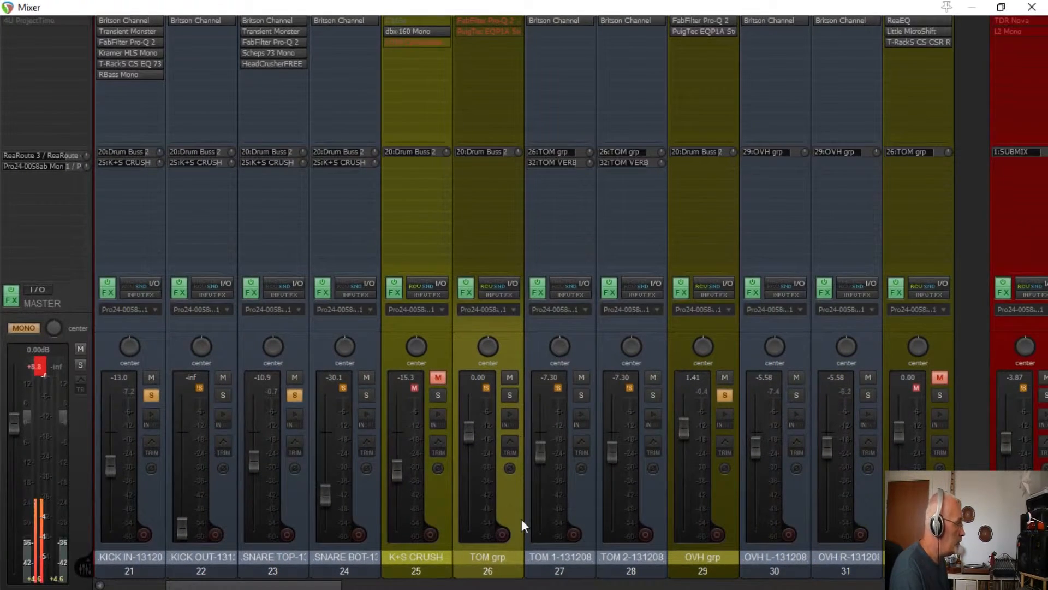
pyautogui.click(568, 21)
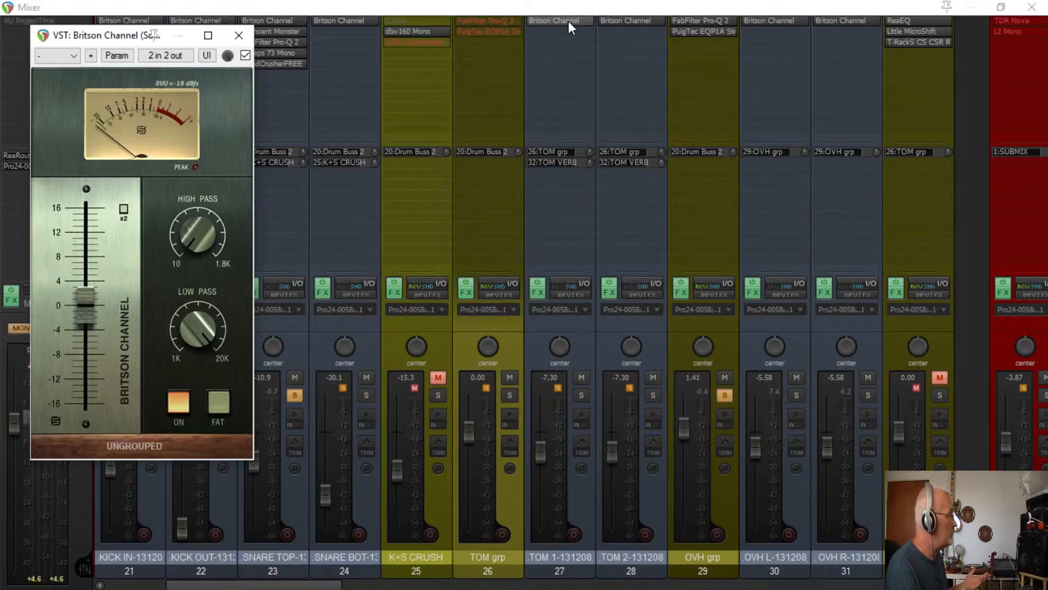
pyautogui.click(653, 21)
pyautogui.click(653, 22)
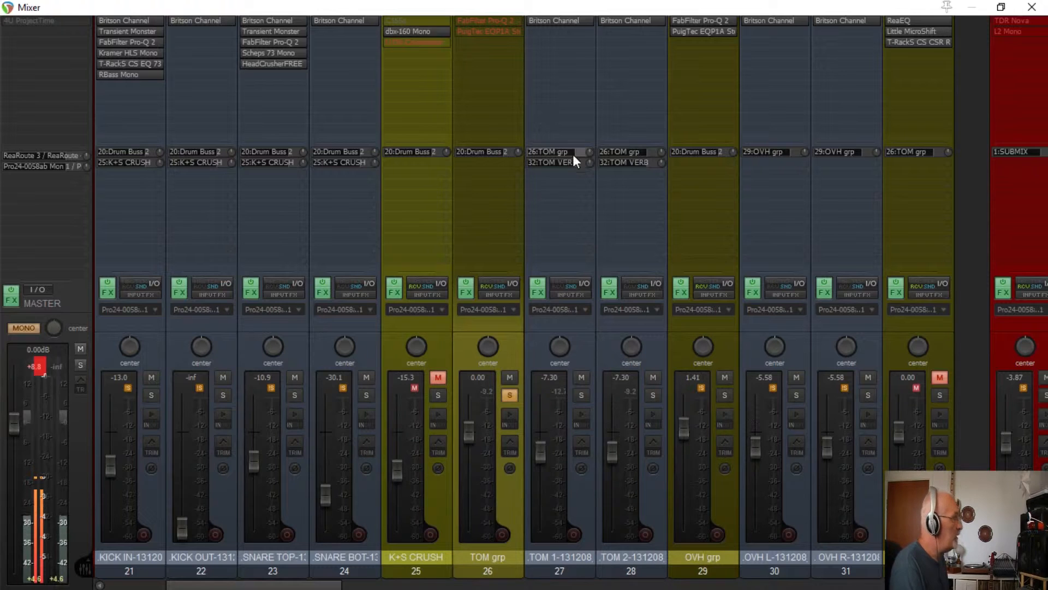
# Enable FabFilter Pro-Q 2 on TOM grp with a low cut at 40.566 Hz and a -4.75 dB bell at 205.72 Hz, Q 2.111.
pyautogui.click(513, 21)
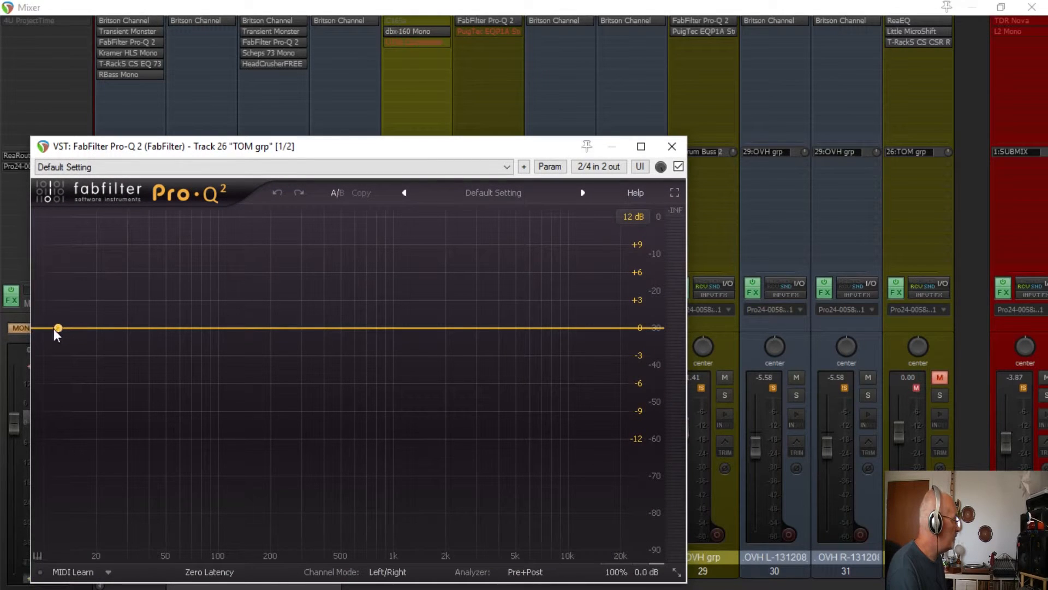
pyautogui.moveTo(54, 328); pyautogui.dragTo(149, 317)
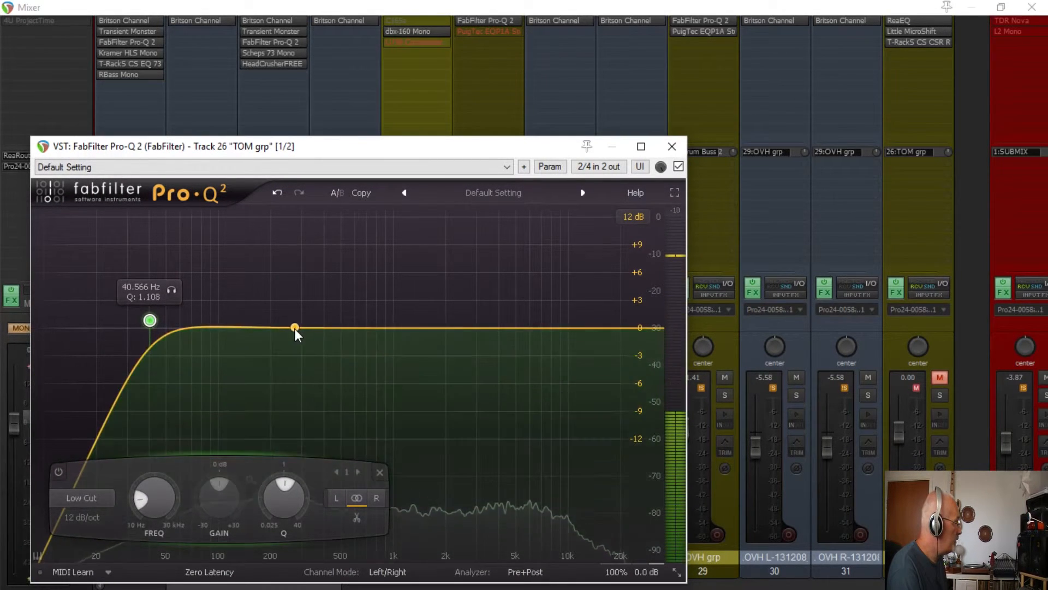
pyautogui.moveTo(294, 329); pyautogui.dragTo(286, 290)
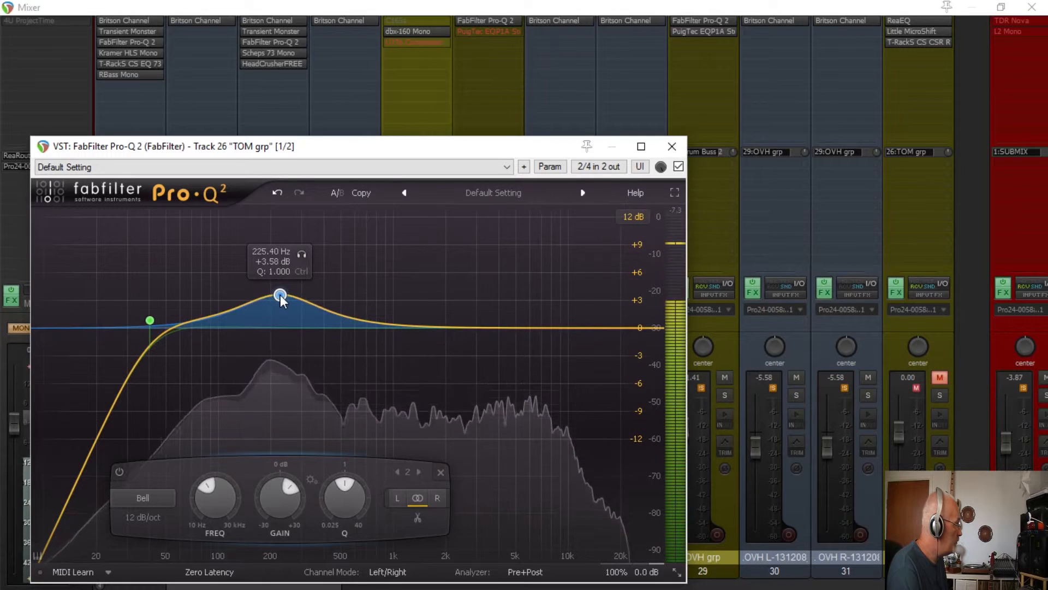
pyautogui.moveTo(280, 294); pyautogui.dragTo(275, 376)
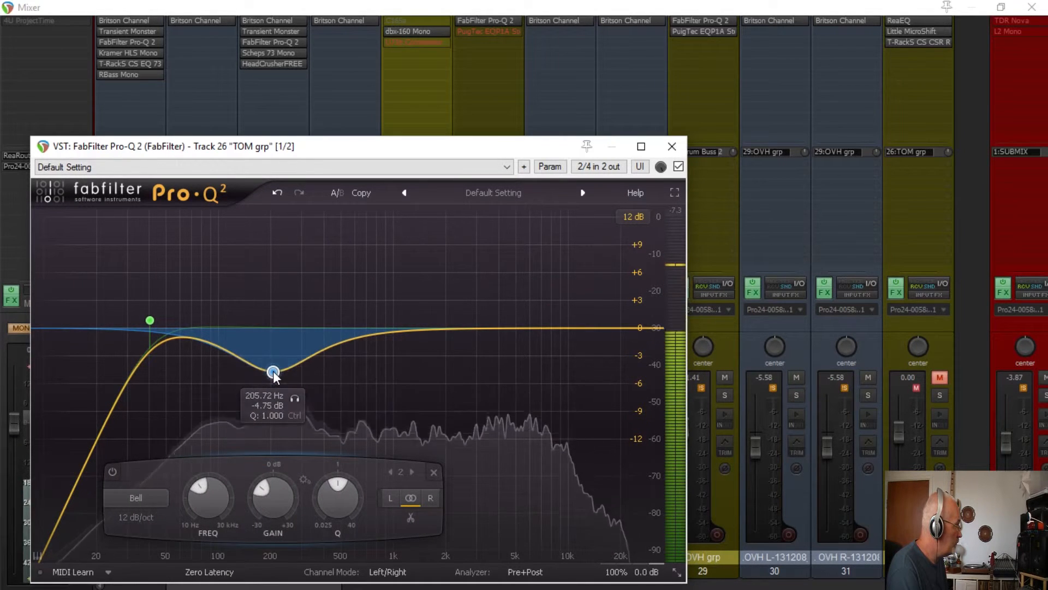
pyautogui.scroll(4, 273, 374)
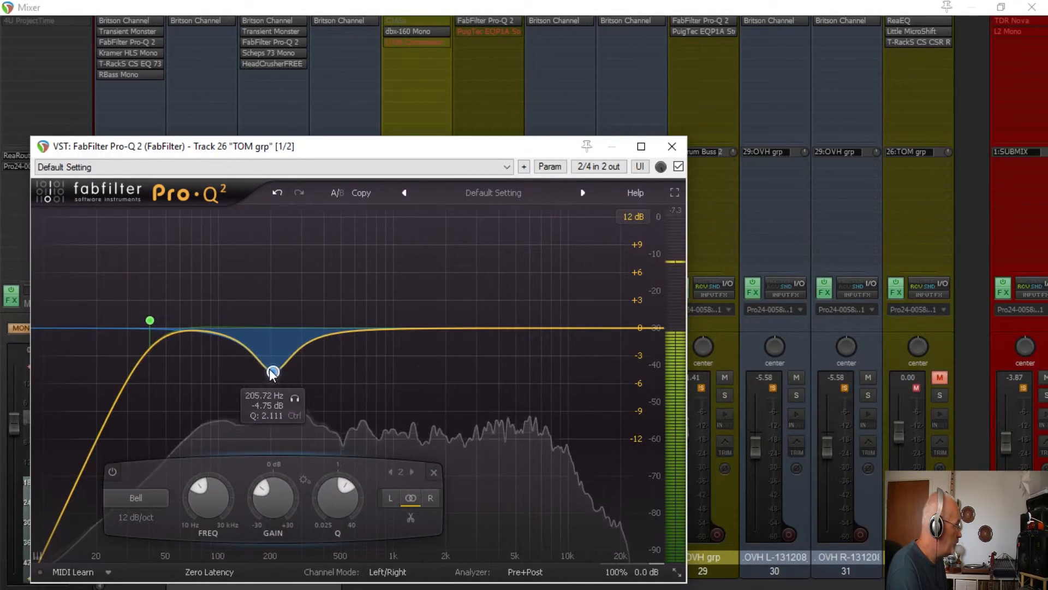
# Try a gentler TOM grp bell cut of about -3 dB at 193.57 Hz with Q 2.018.
pyautogui.scroll(-5, 273, 373)
pyautogui.moveTo(272, 374)
pyautogui.mouseDown()
pyautogui.moveTo(260, 375)
pyautogui.moveTo(264, 388)
pyautogui.moveTo(267, 346)
pyautogui.moveTo(268, 355)
pyautogui.mouseUp()
pyautogui.scroll(-2, 262, 375)
pyautogui.scroll(6, 269, 355)
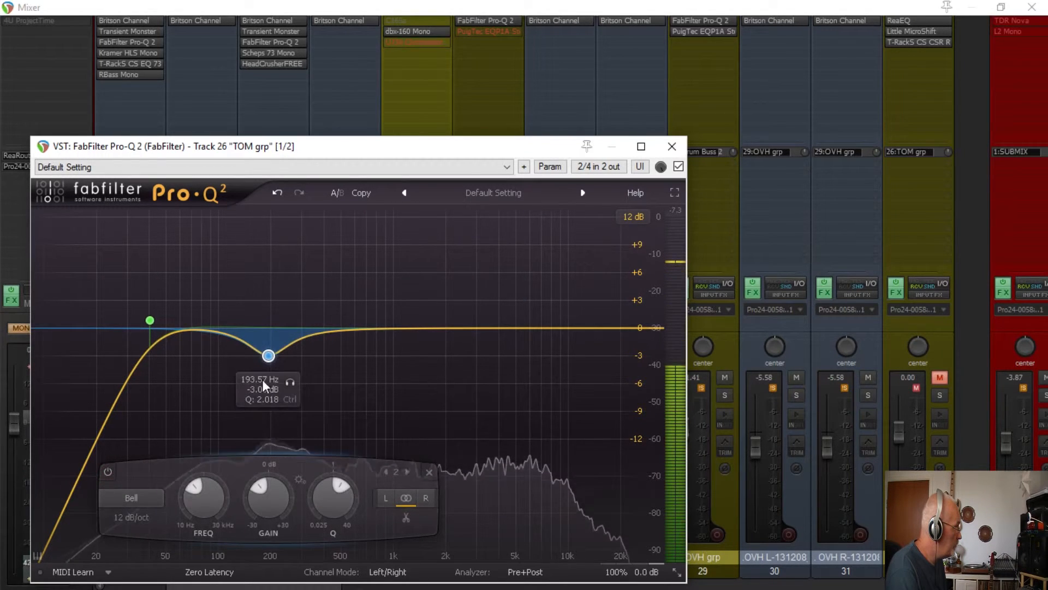
# Move the TOM grp bell cut to 512.76 Hz, -4.42 dB with Q 0.794, comparing the sound with the band bypassed.
pyautogui.moveTo(271, 353); pyautogui.dragTo(355, 373)
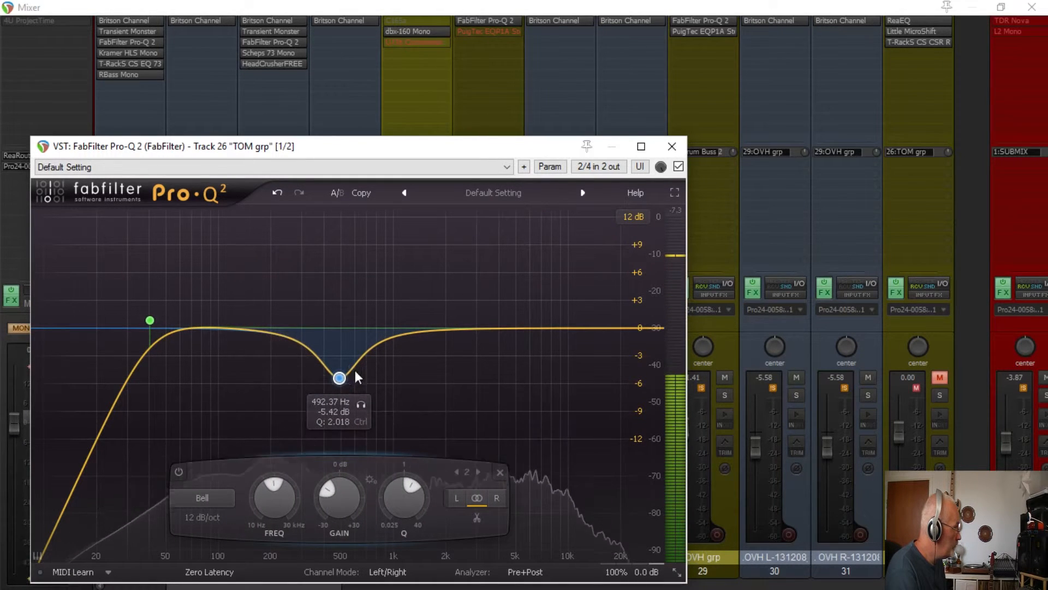
pyautogui.click(180, 469)
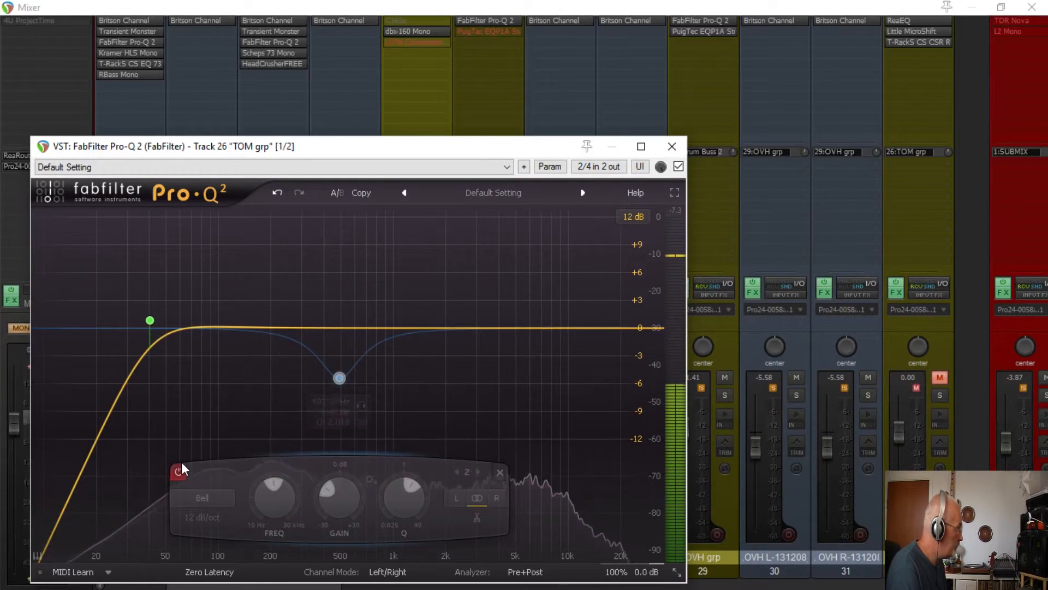
pyautogui.click(179, 470)
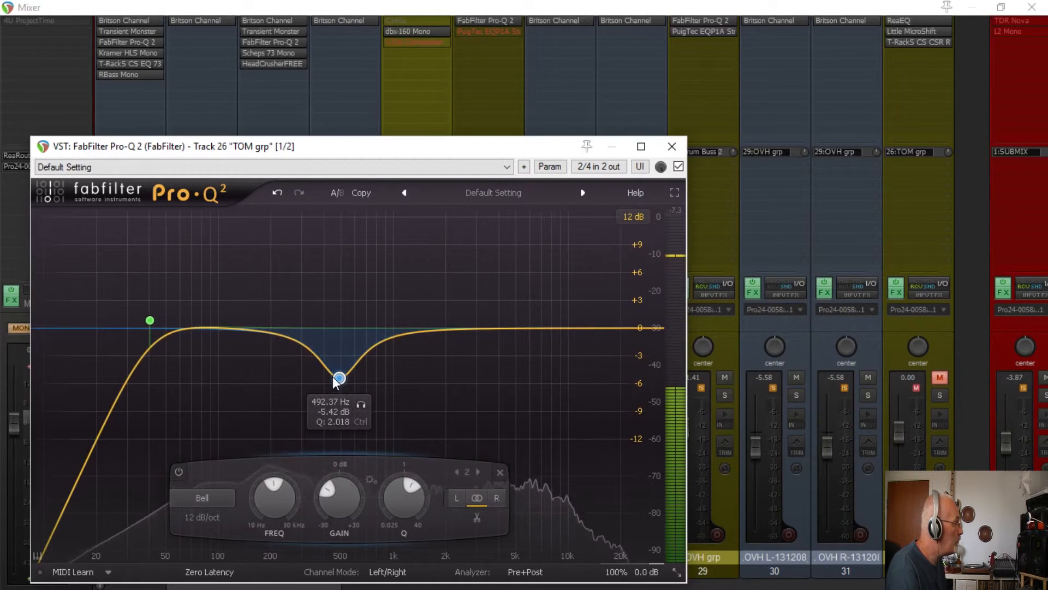
pyautogui.scroll(-5, 335, 379)
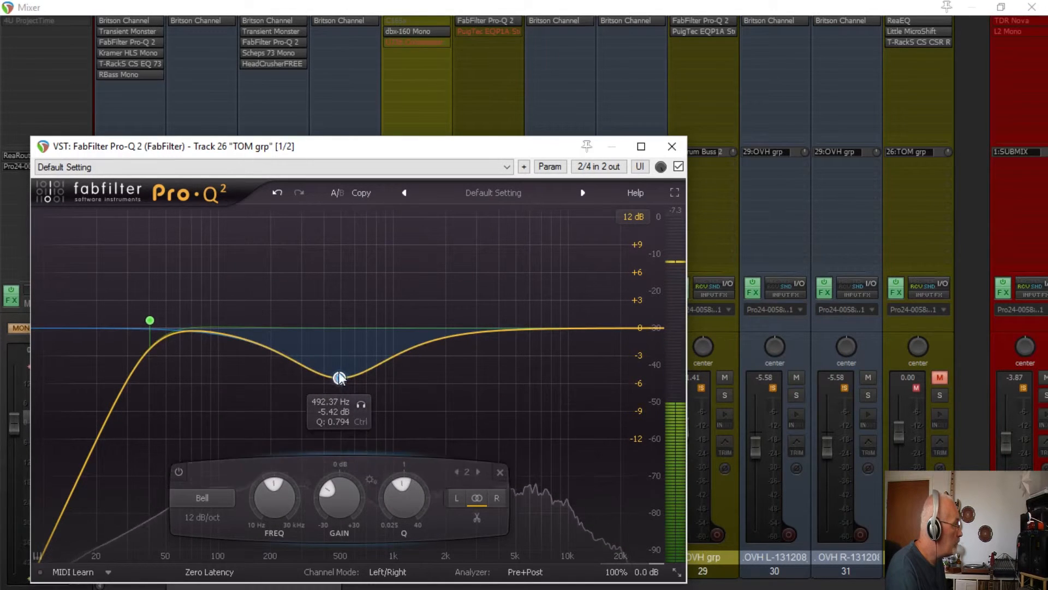
pyautogui.moveTo(339, 377); pyautogui.dragTo(342, 372)
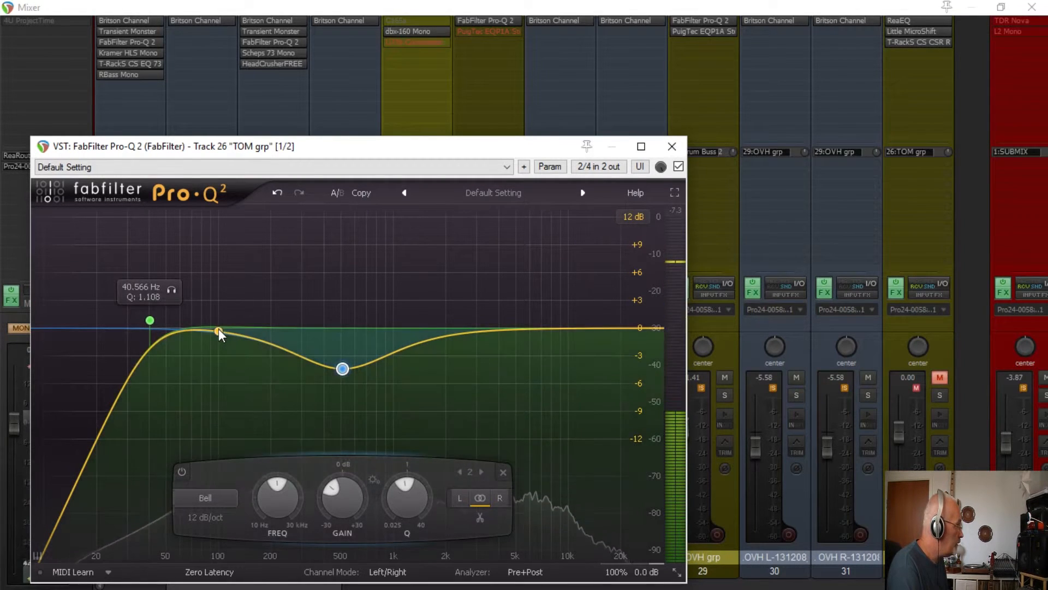
# Add a bell boost of about 1.5 dB near 85 Hz and a high-end band around 4 kHz to the TOM grp EQ.
pyautogui.moveTo(218, 329)
pyautogui.mouseDown()
pyautogui.moveTo(232, 320)
pyautogui.moveTo(230, 302)
pyautogui.moveTo(227, 315)
pyautogui.moveTo(204, 283)
pyautogui.moveTo(205, 326)
pyautogui.moveTo(201, 316)
pyautogui.mouseUp()
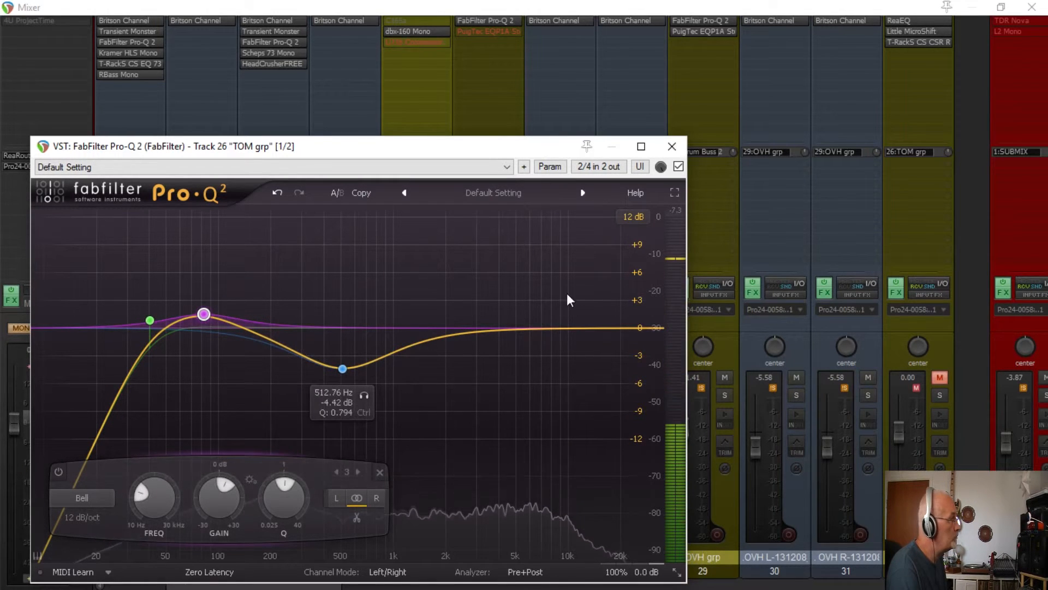
pyautogui.doubleClick(646, 330)
pyautogui.moveTo(646, 333); pyautogui.dragTo(501, 350)
pyautogui.click(671, 146)
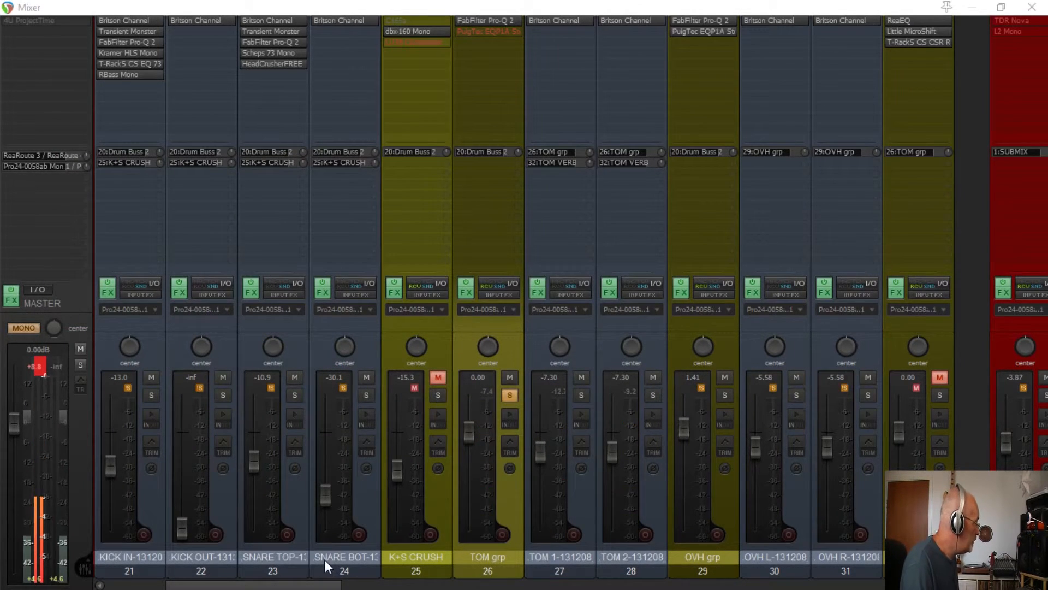
# Solo Drum Buss 2 and unsolo TOM grp to hear the toms within the whole kit.
pyautogui.moveTo(309, 585); pyautogui.dragTo(289, 584)
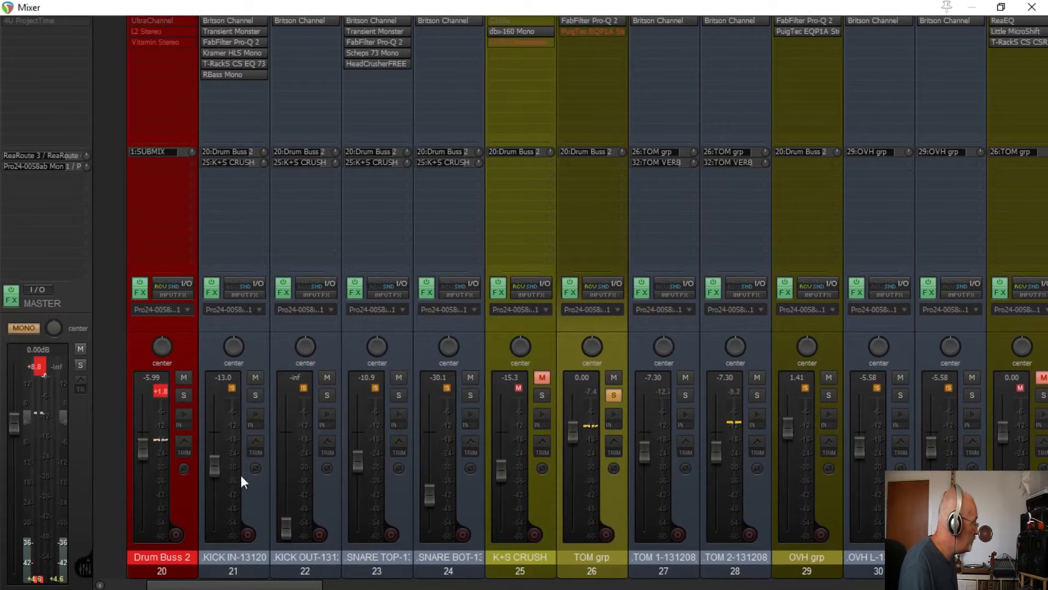
pyautogui.click(184, 395)
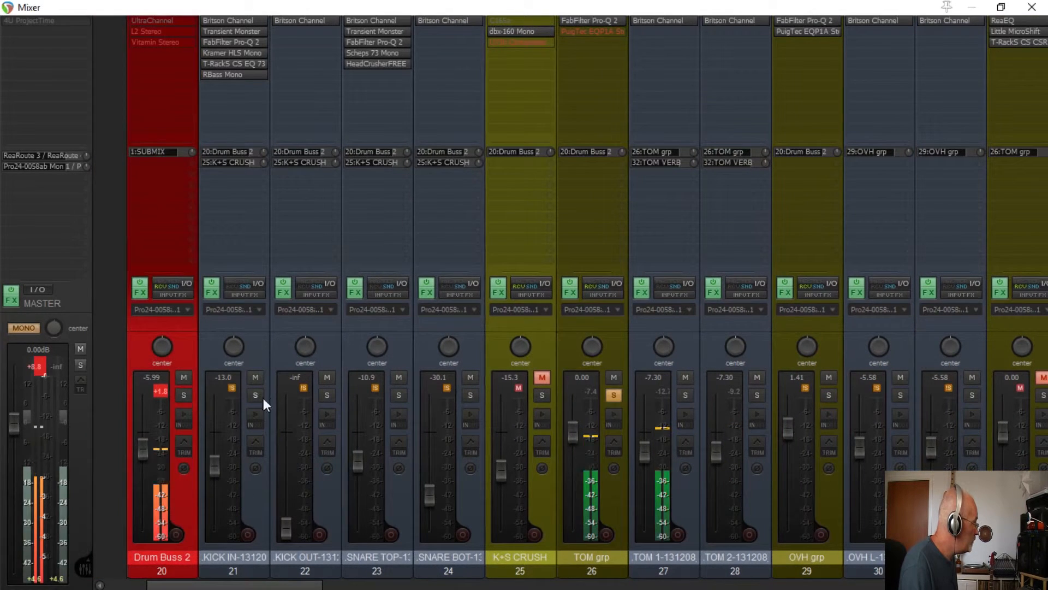
pyautogui.click(614, 394)
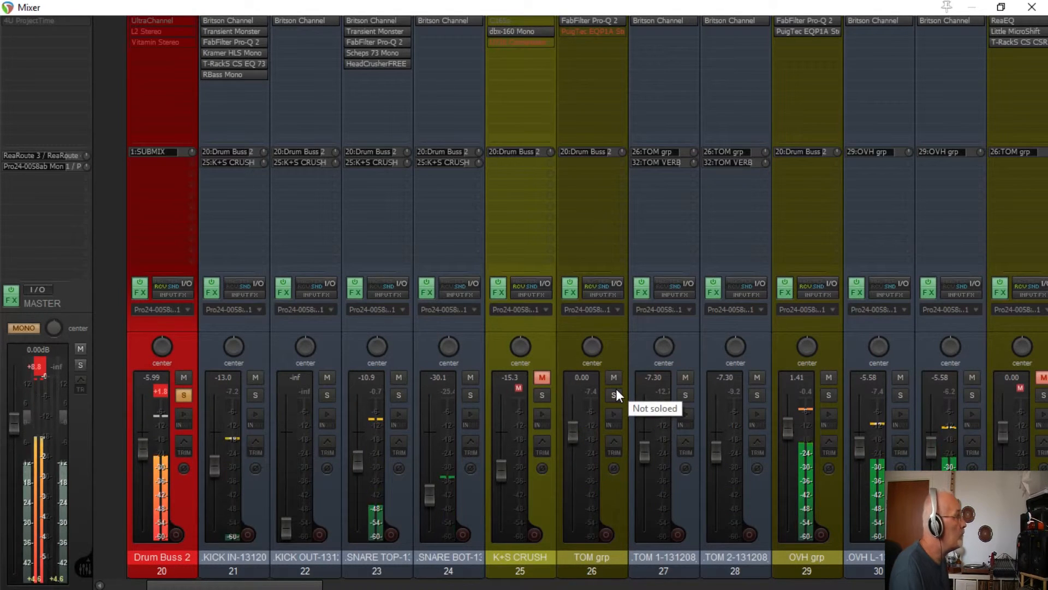
# Enable PuigTec EQP1A on TOM grp, set its high-frequency boost to 5.1 at 5 KCS, and compare it with the plugin bypassed.
pyautogui.click(604, 31)
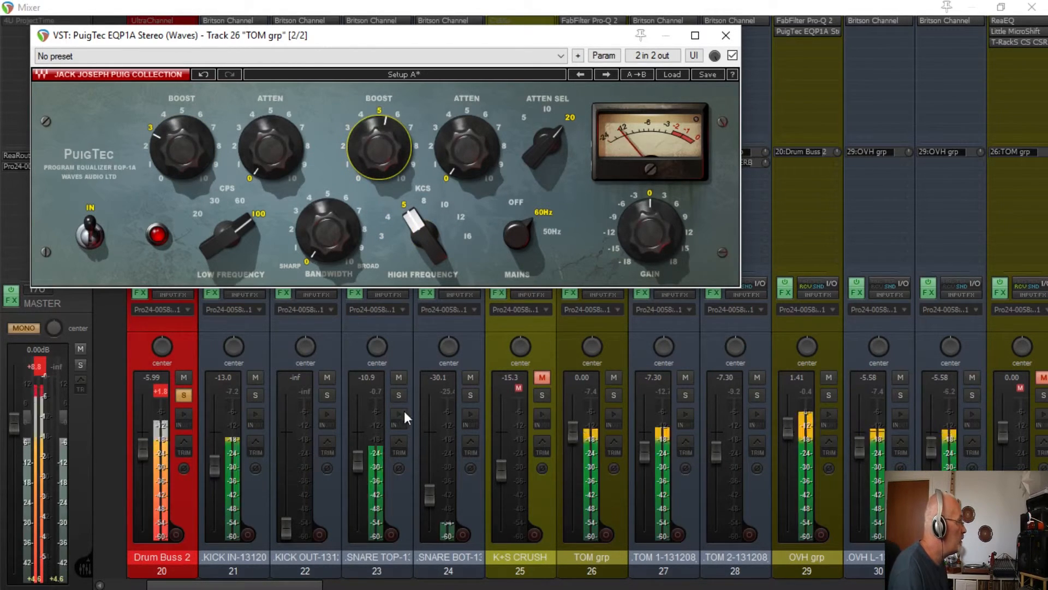
pyautogui.moveTo(383, 155); pyautogui.dragTo(382, 158)
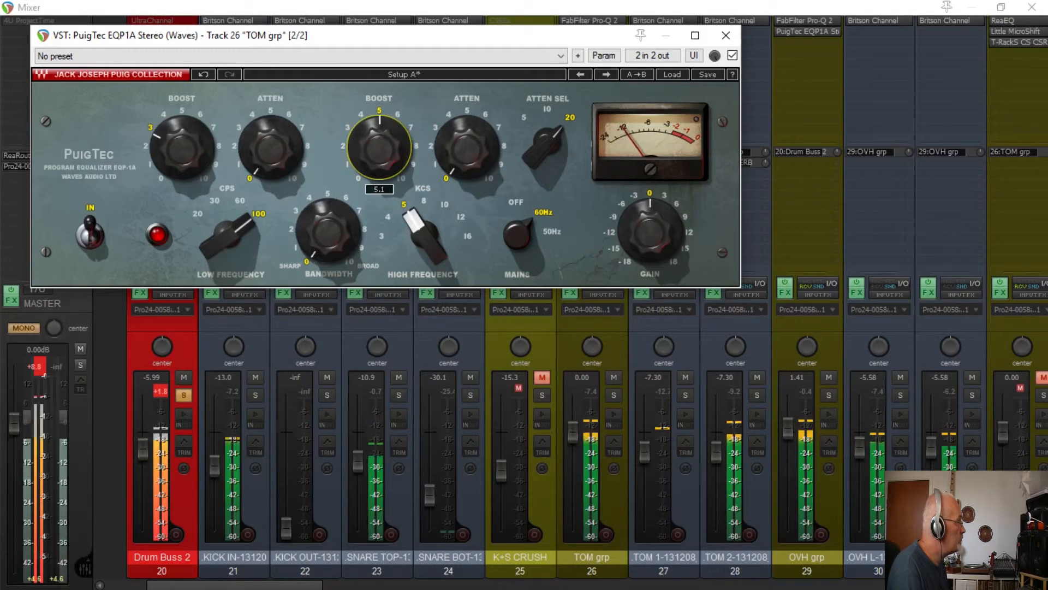
pyautogui.click(732, 55)
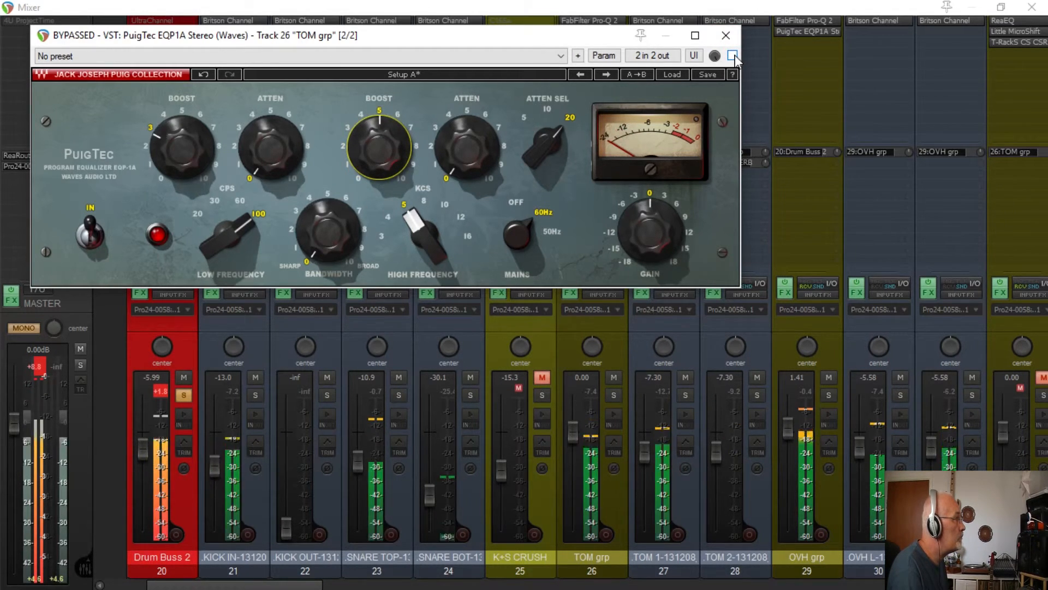
pyautogui.click(733, 55)
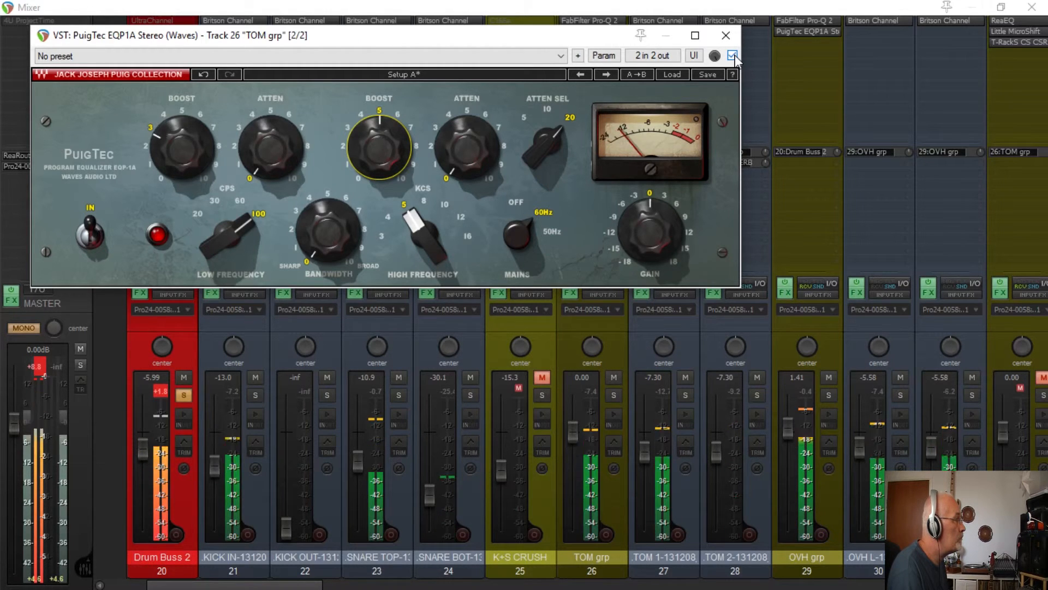
pyautogui.click(735, 33)
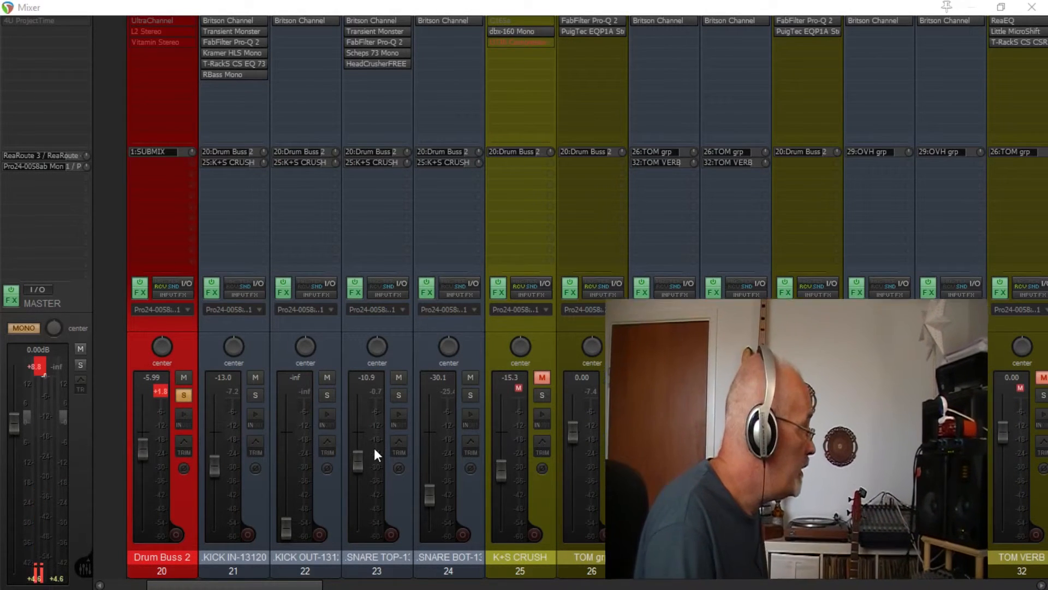
pyautogui.moveTo(286, 584); pyautogui.dragTo(298, 582)
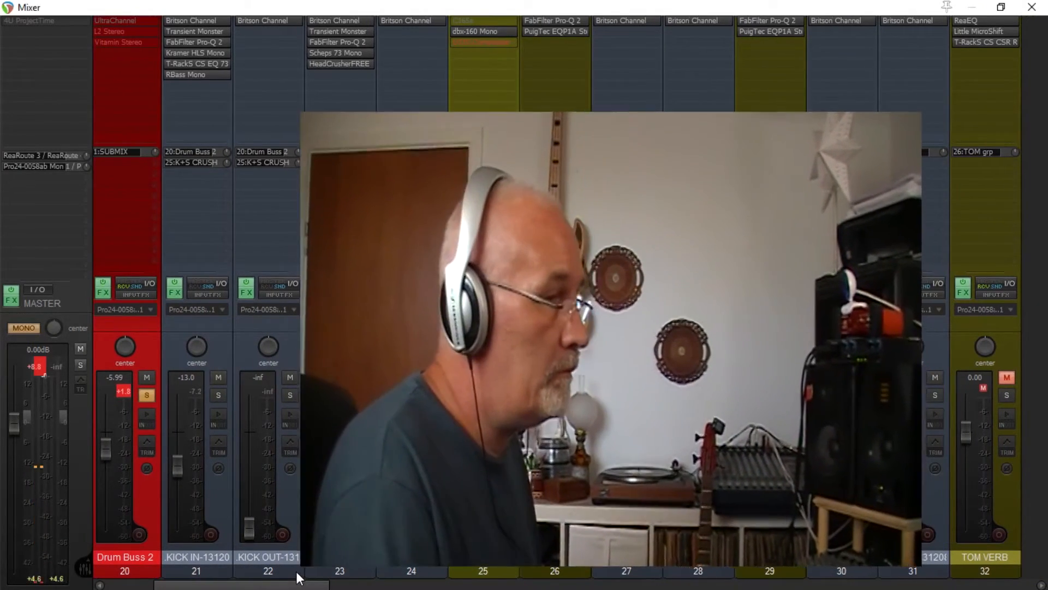